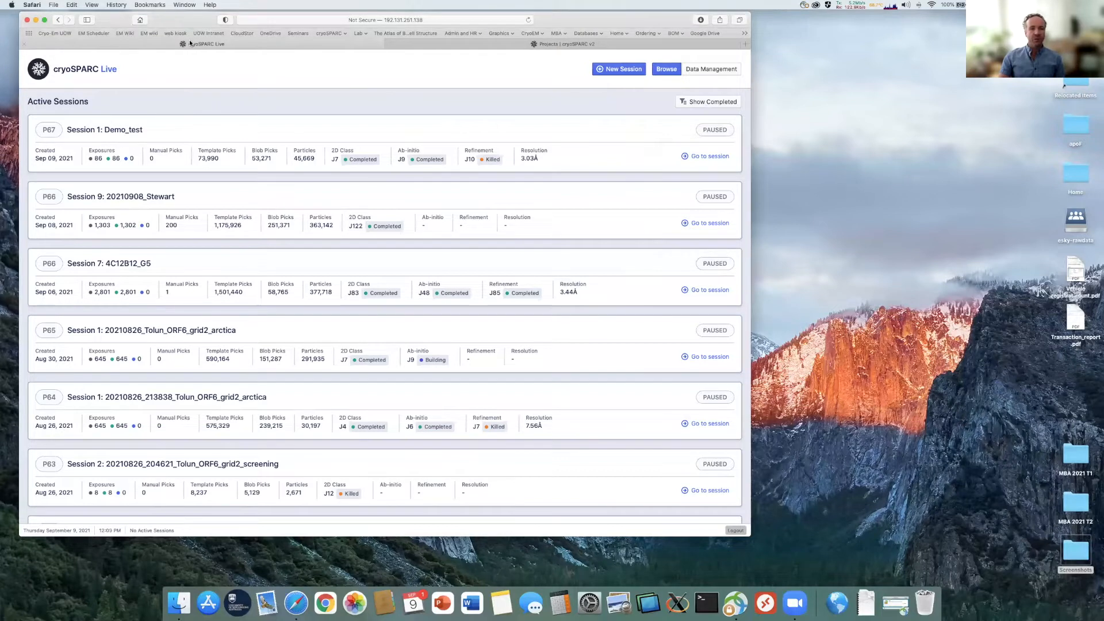
Create a new cryoSPARC project titled Demo in the directory /data/cryosparc2_database/projects.
left_click_drag(647, 20, 685, 41)
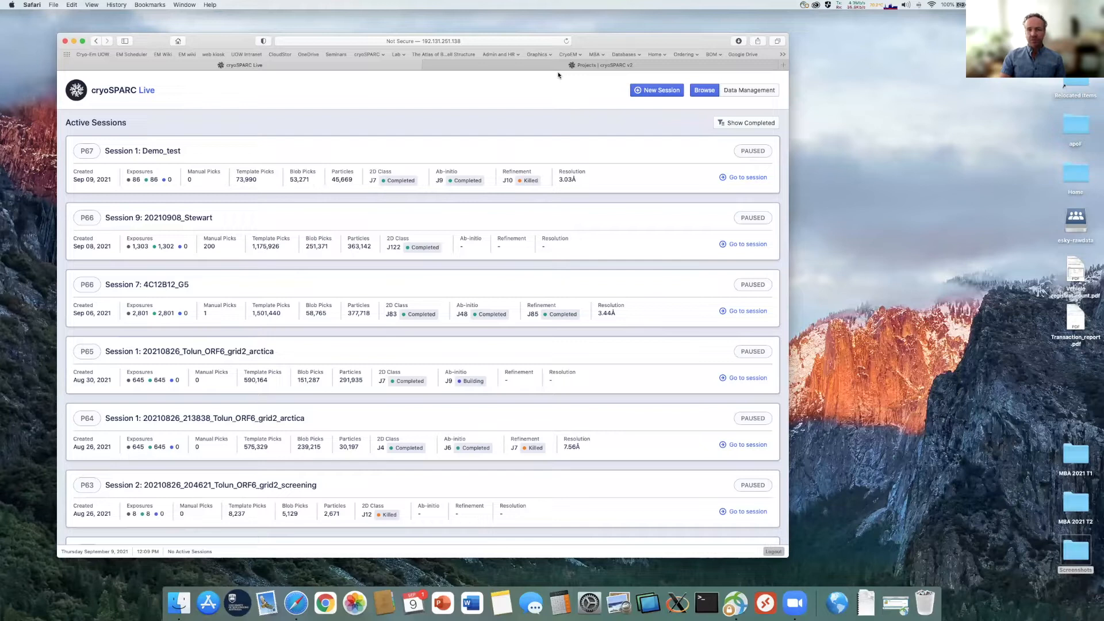
left_click(509, 71)
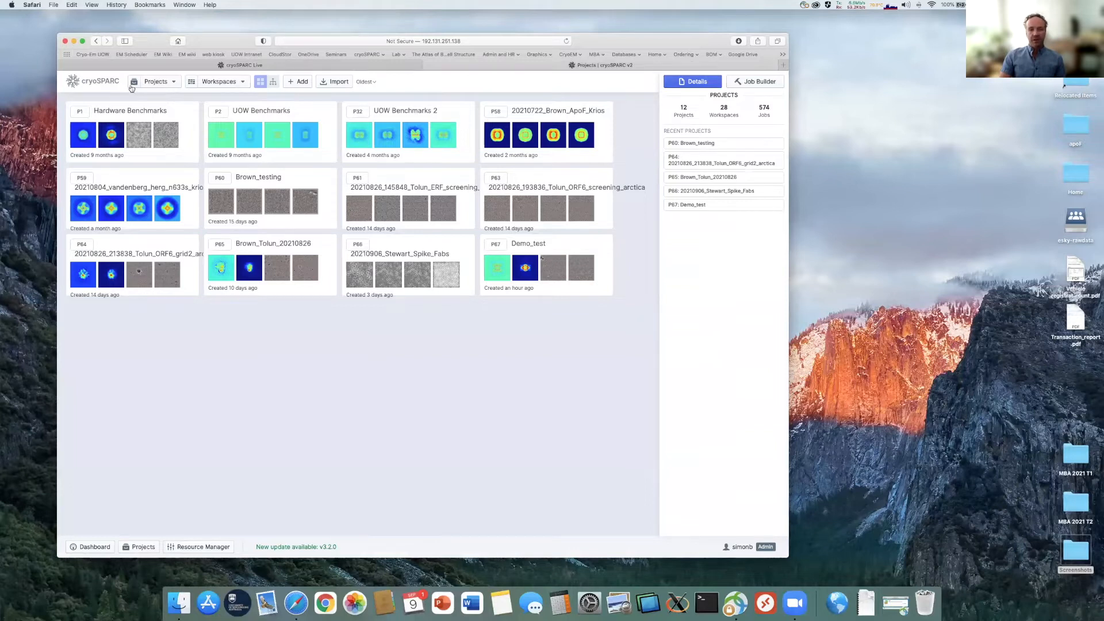
left_click(297, 82)
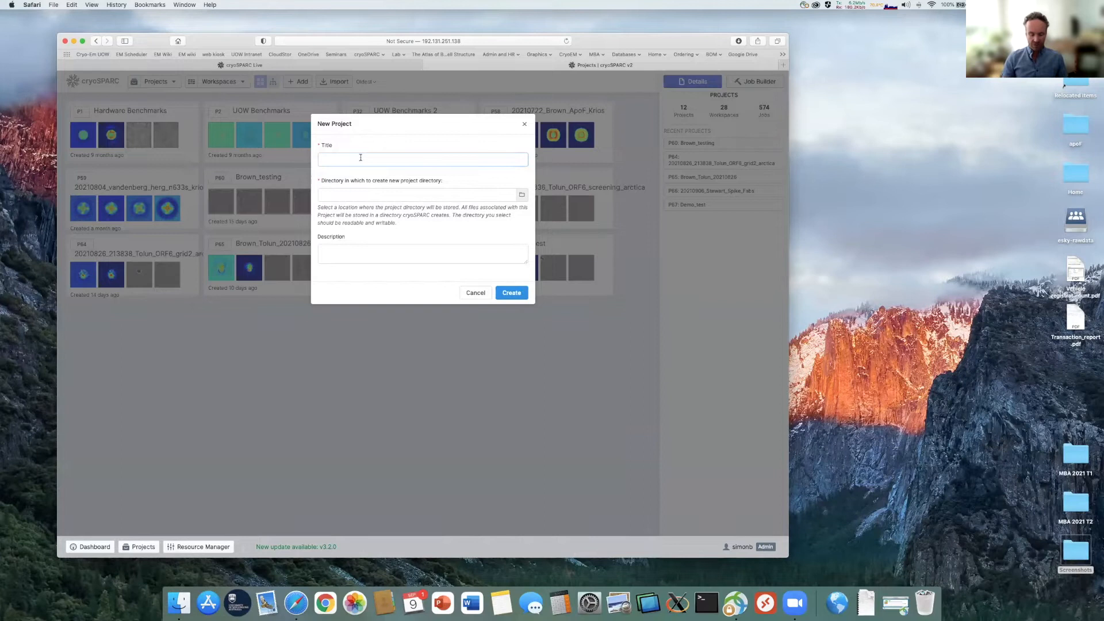
type("Demo")
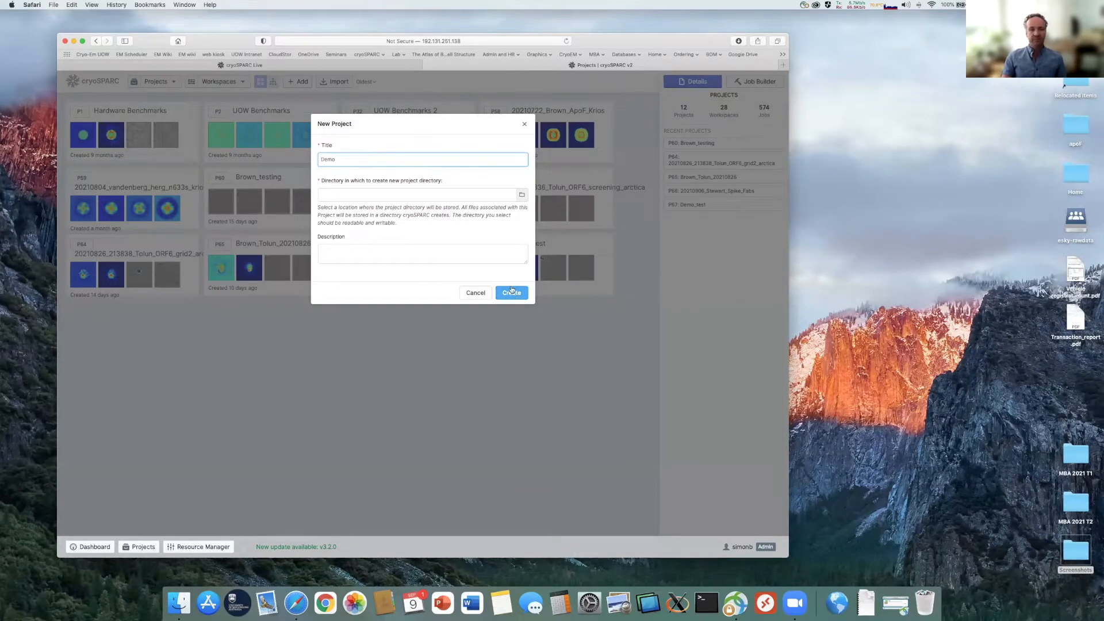
left_click(522, 196)
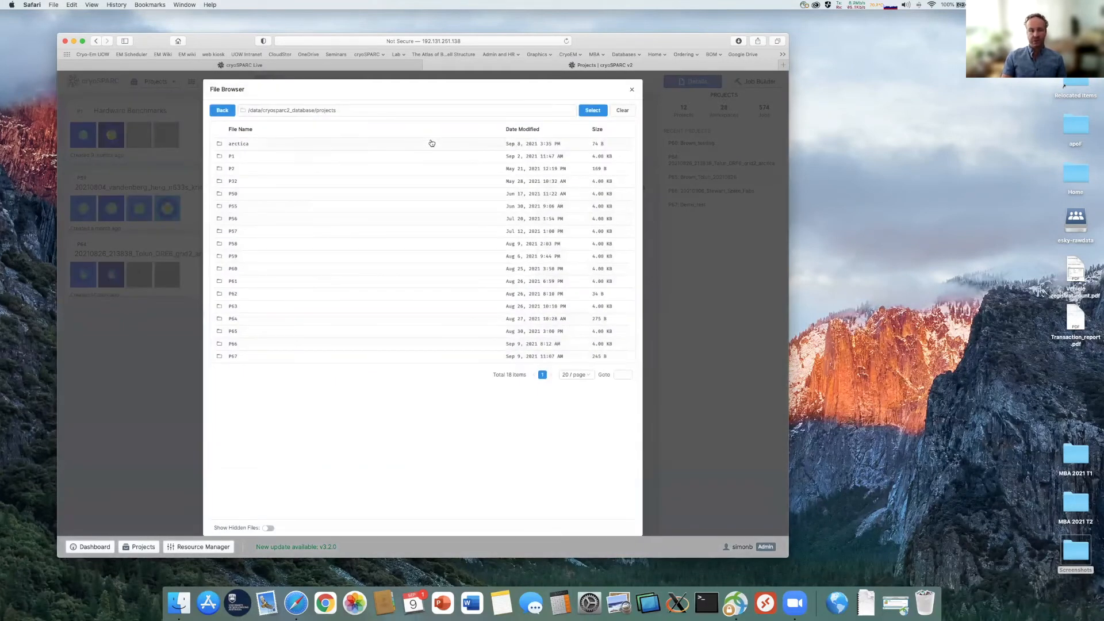
left_click(592, 111)
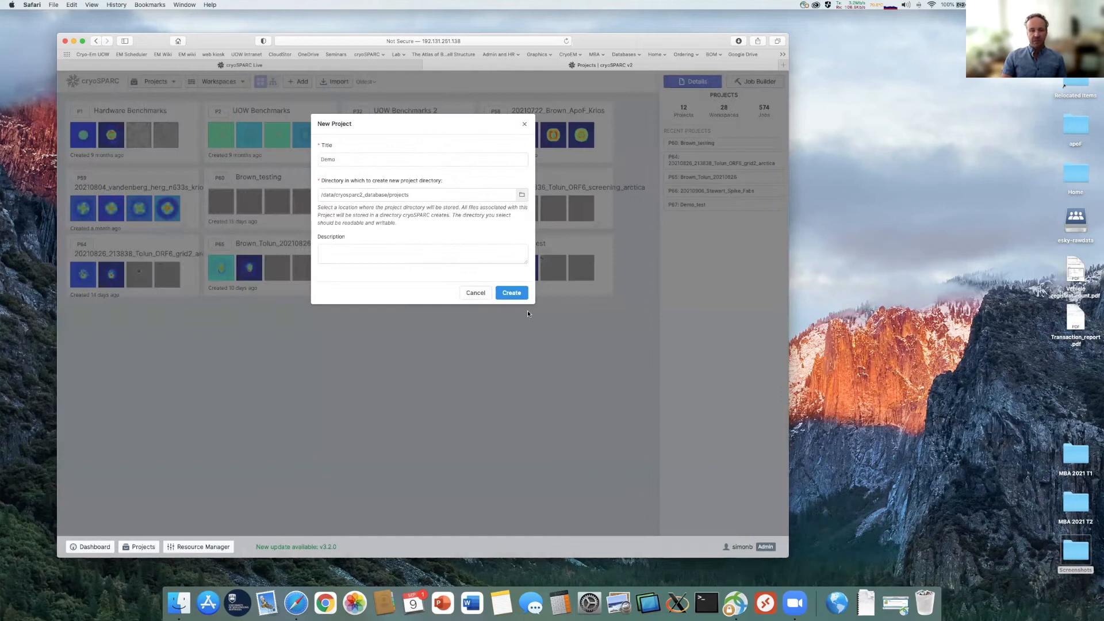
left_click(516, 295)
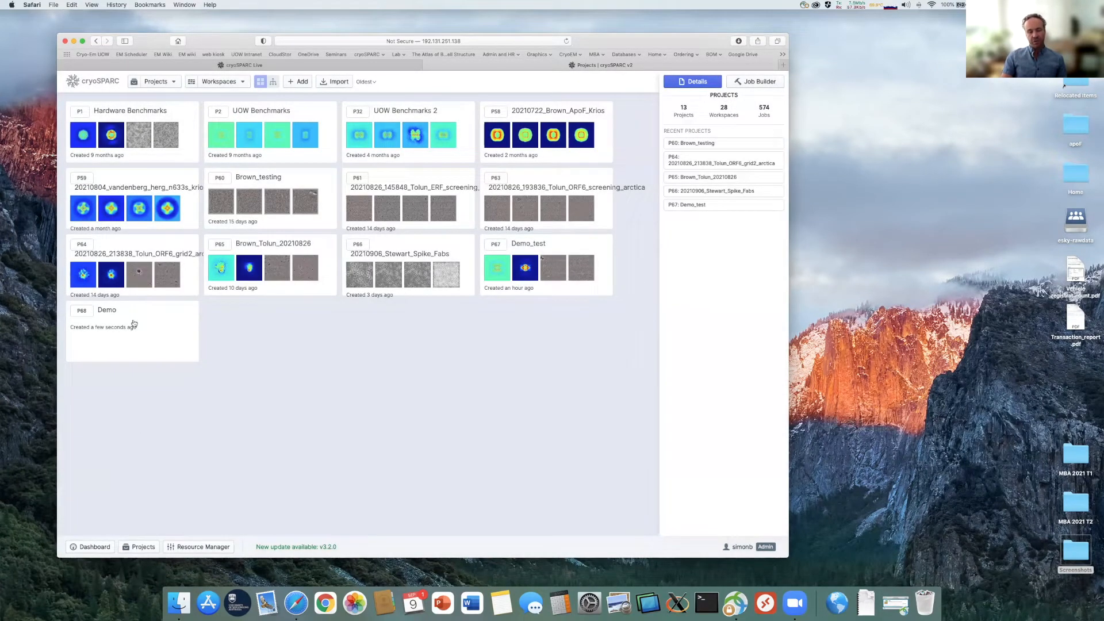
Create a new cryoSPARC Live session titled Demo in project P68: Demo.
left_click(318, 66)
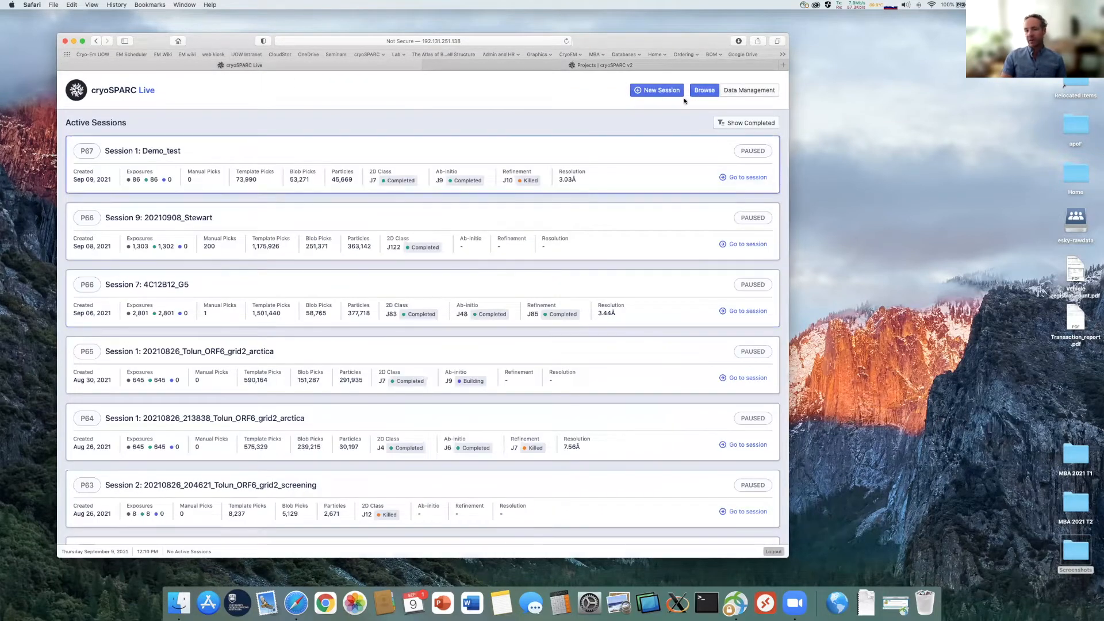
left_click(661, 91)
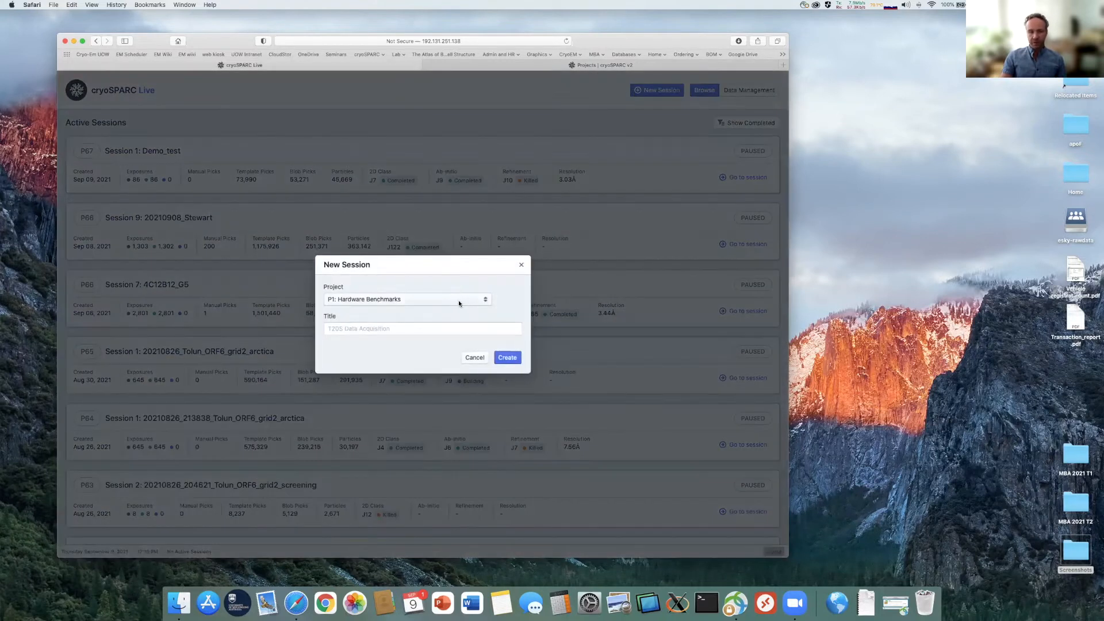
left_click(459, 301)
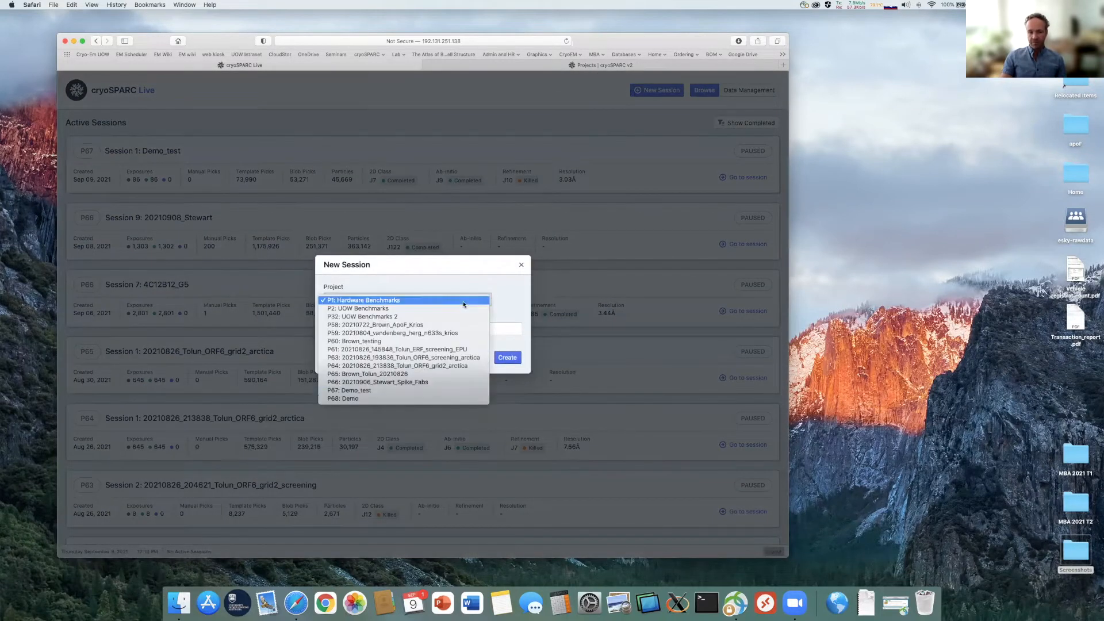
left_click(405, 399)
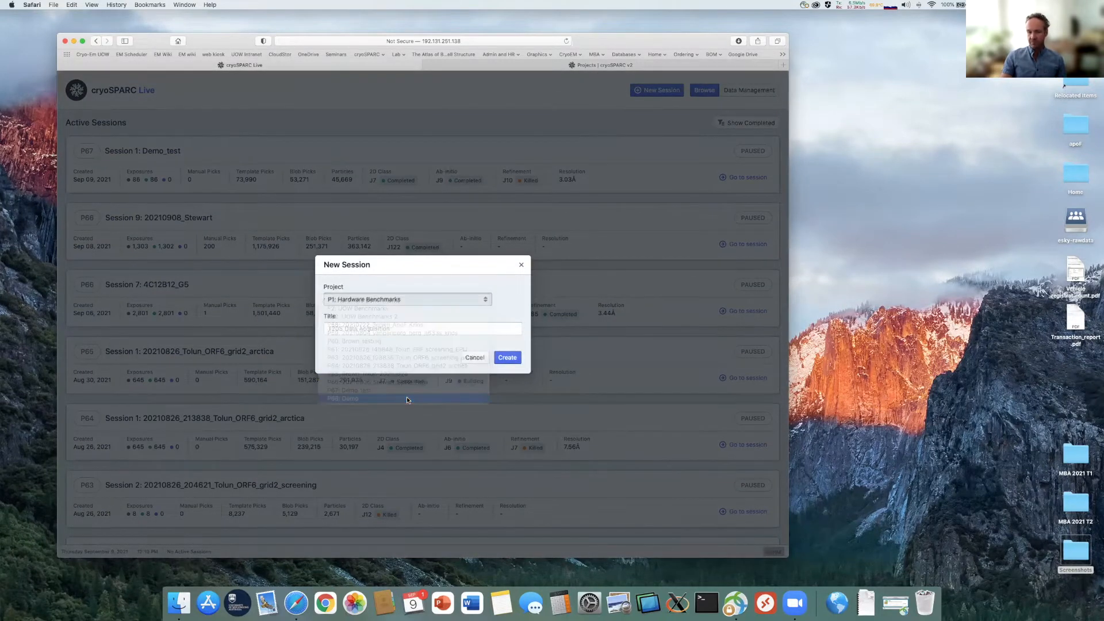
left_click(362, 329)
type("Demo")
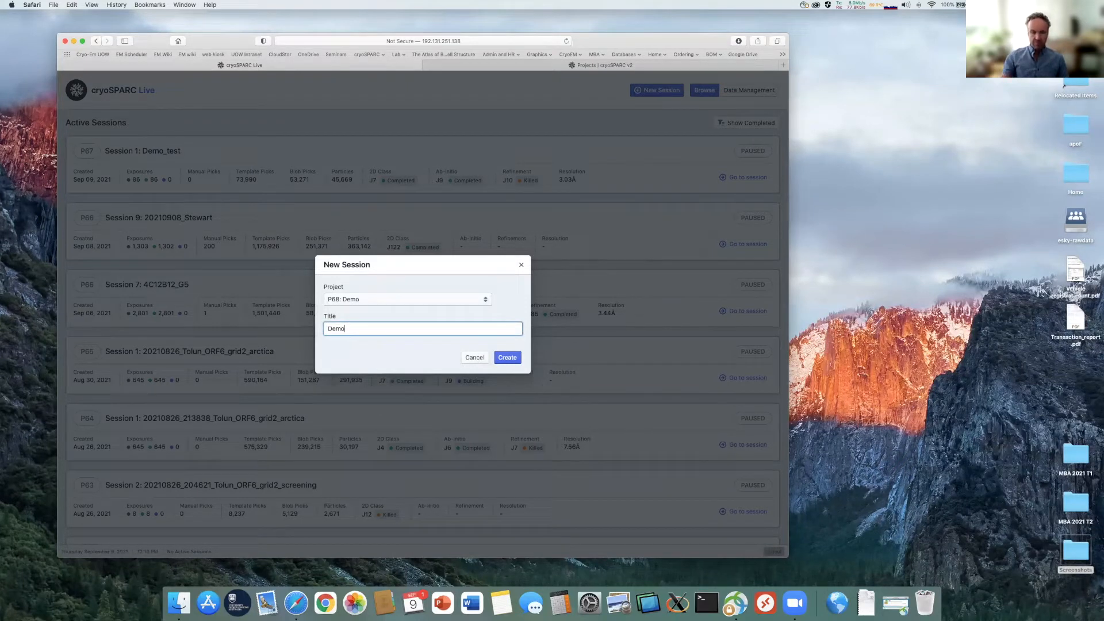
left_click(507, 358)
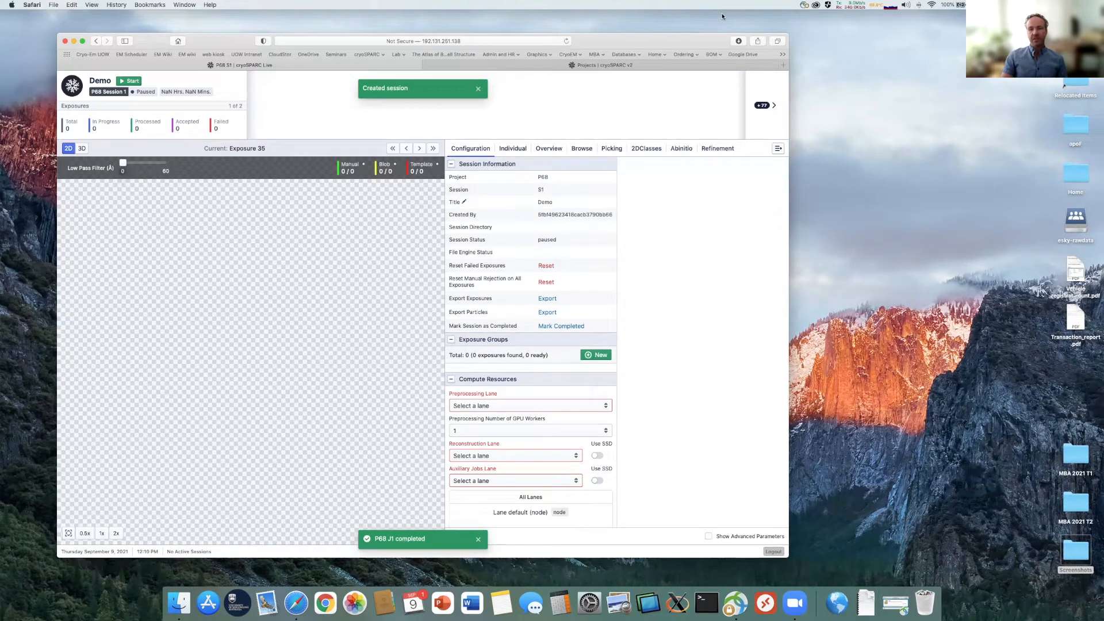
Move and widen the browser window so the session information and parameter columns have more room.
left_click_drag(686, 45, 664, 26)
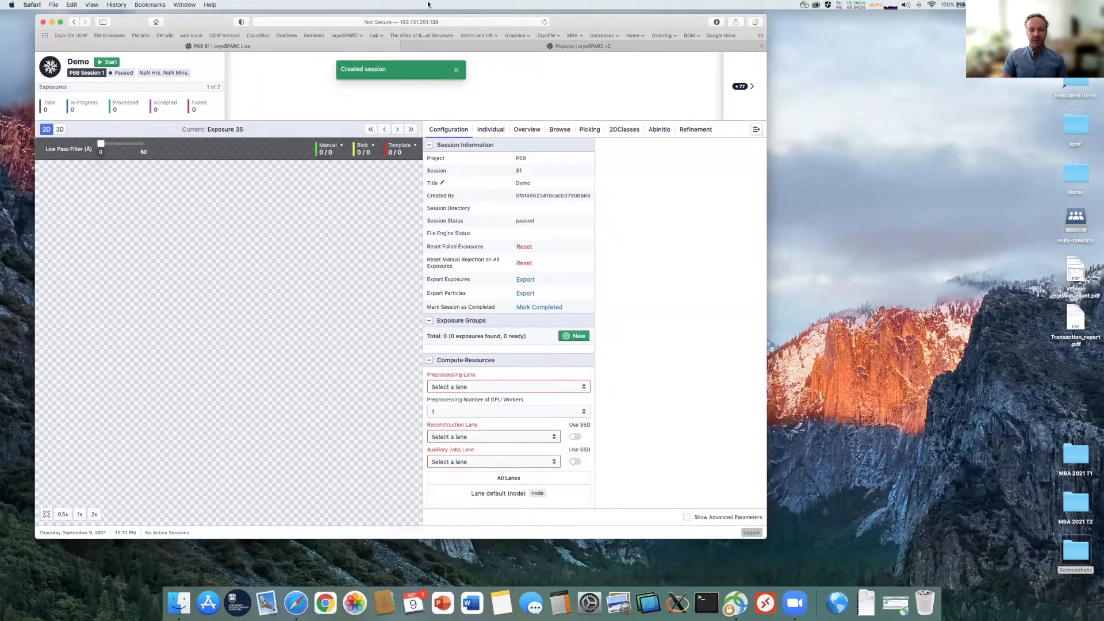
left_click_drag(769, 183, 921, 183)
left_click(654, 22)
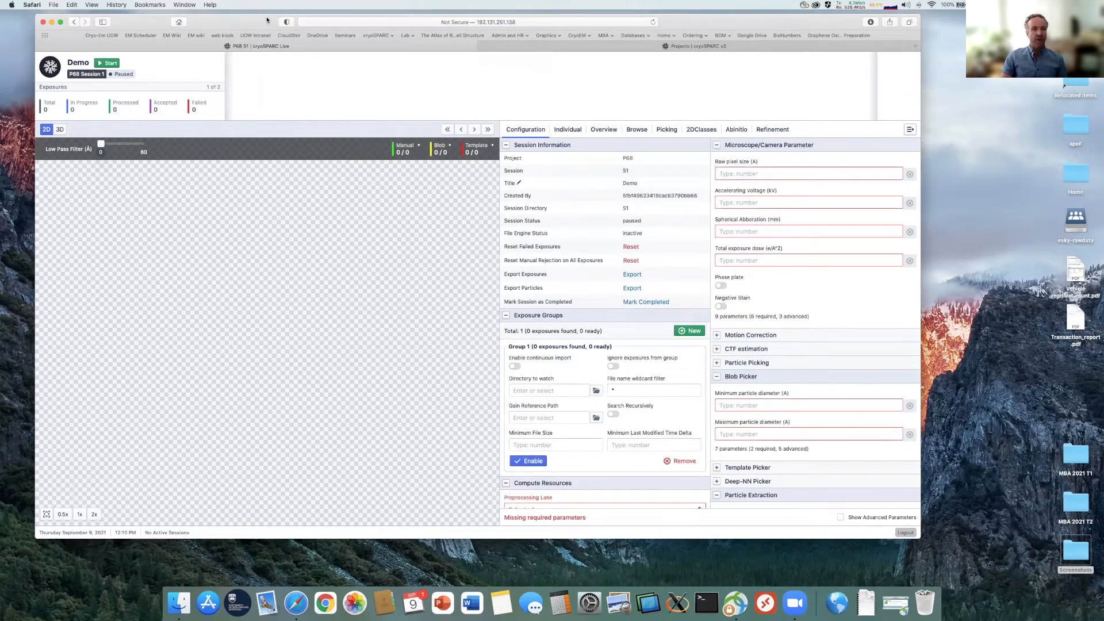
left_click_drag(248, 24, 227, 24)
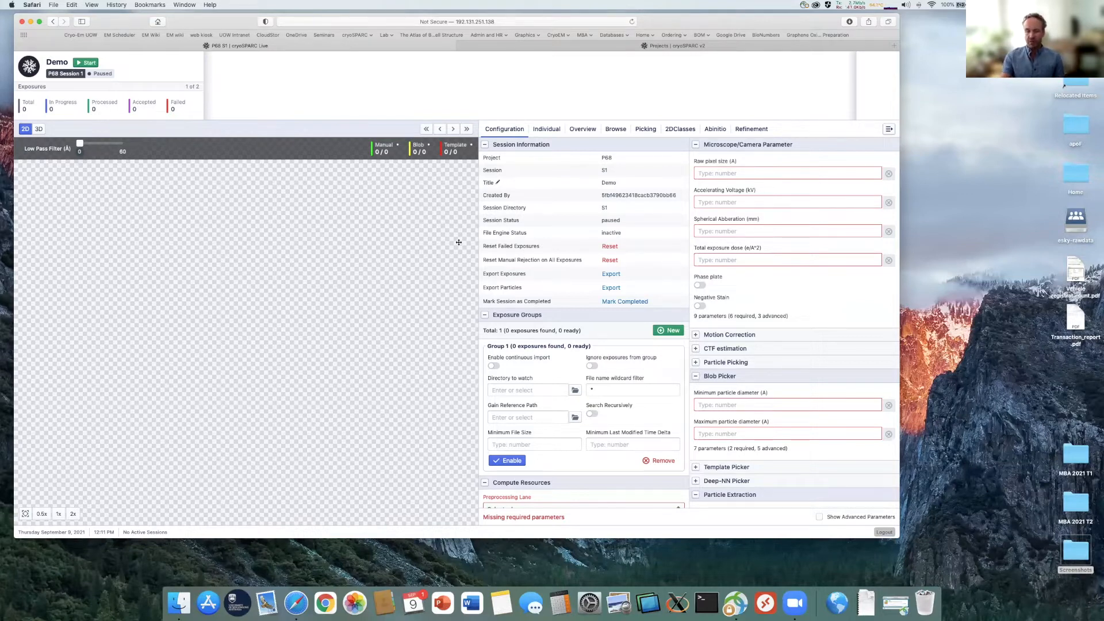
Set exposure group 1's directory to watch to /esky-rawdata/benchmark/arctica/aldolase/ultraufoil_073px.
scroll(521, 291, "down", 3)
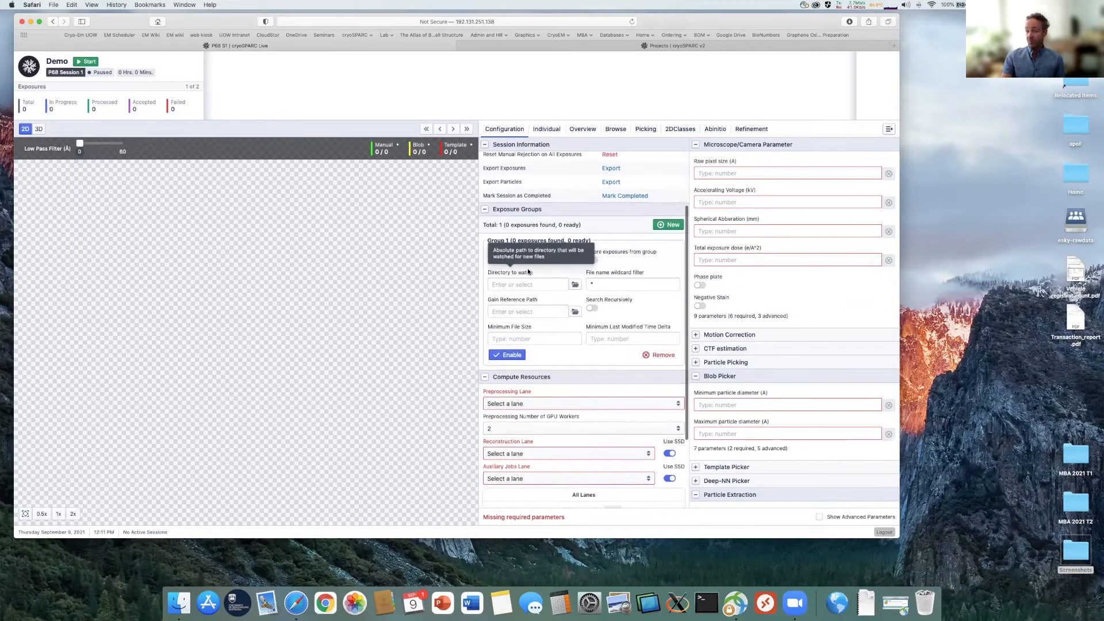
left_click(575, 284)
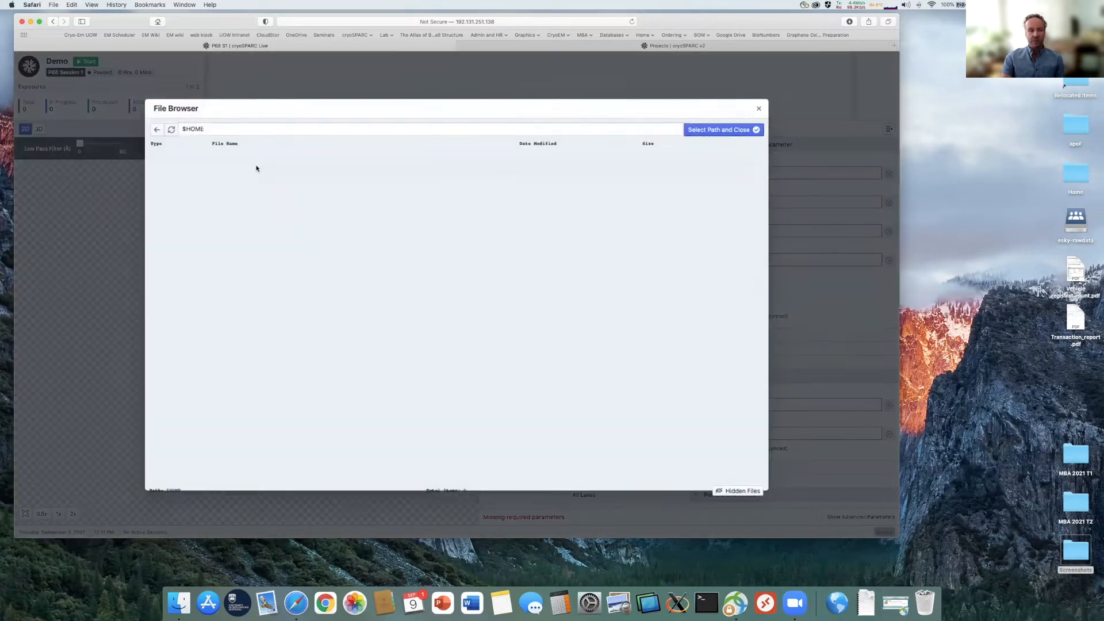
left_click(159, 133)
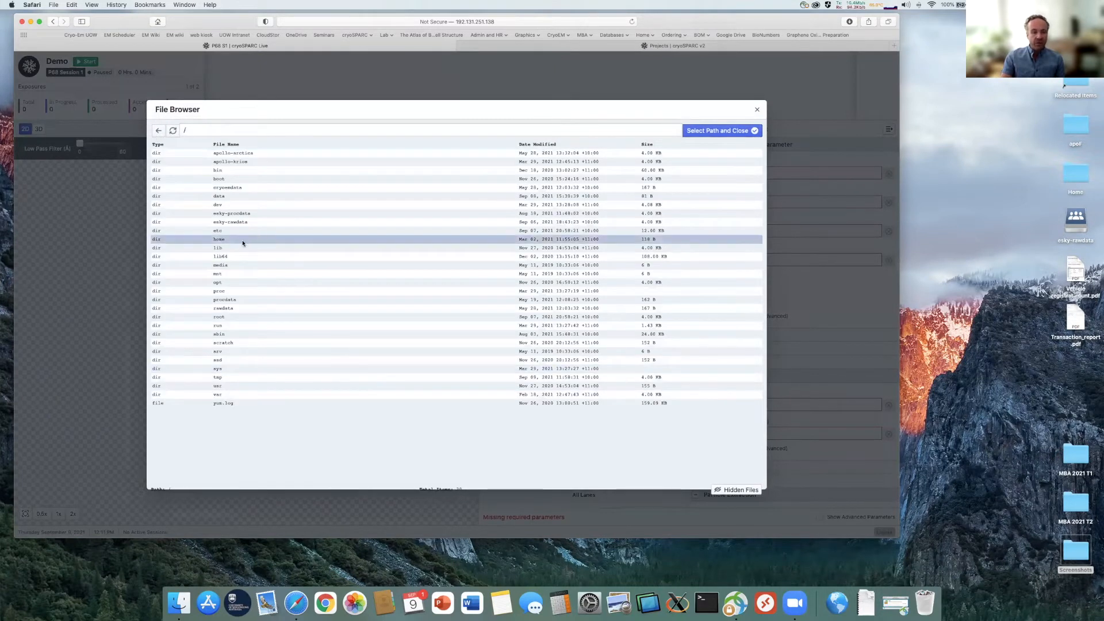
double_click(250, 221)
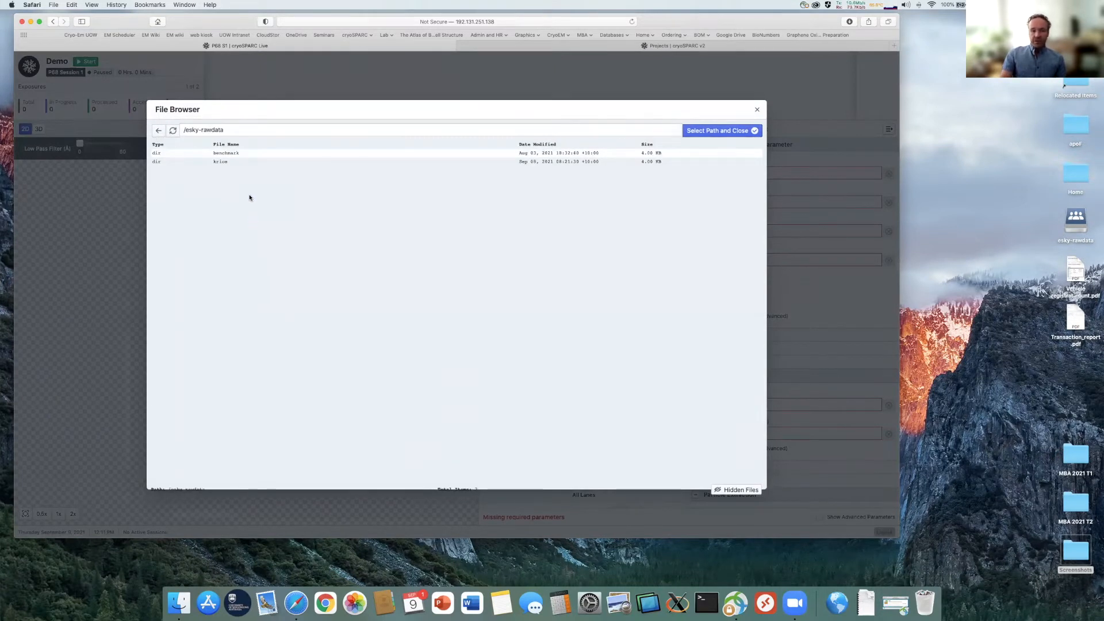
double_click(231, 153)
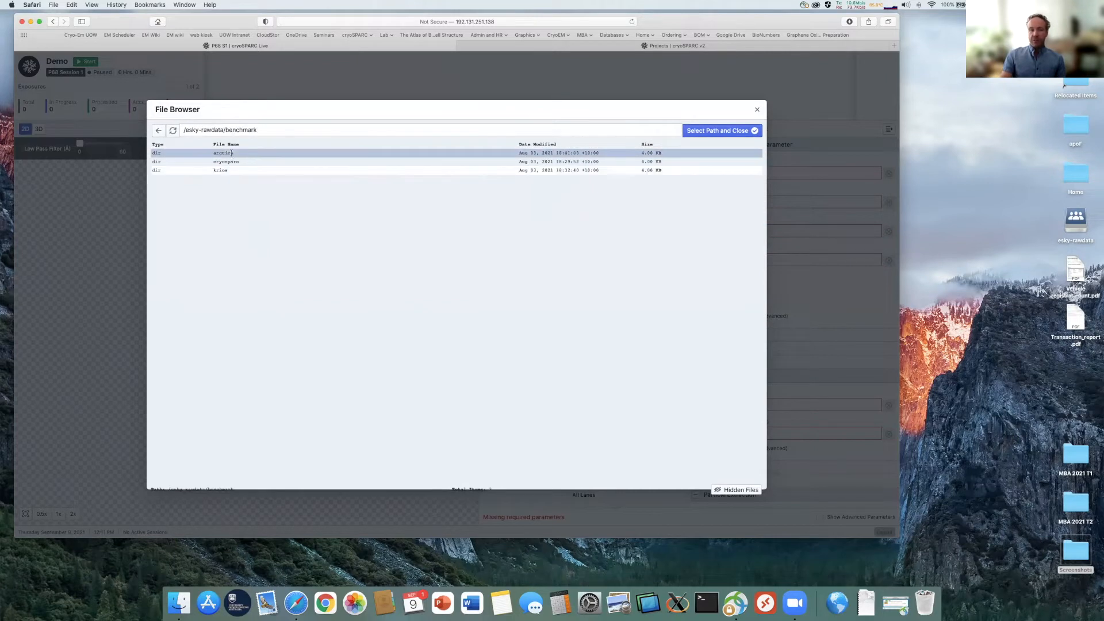
double_click(258, 153)
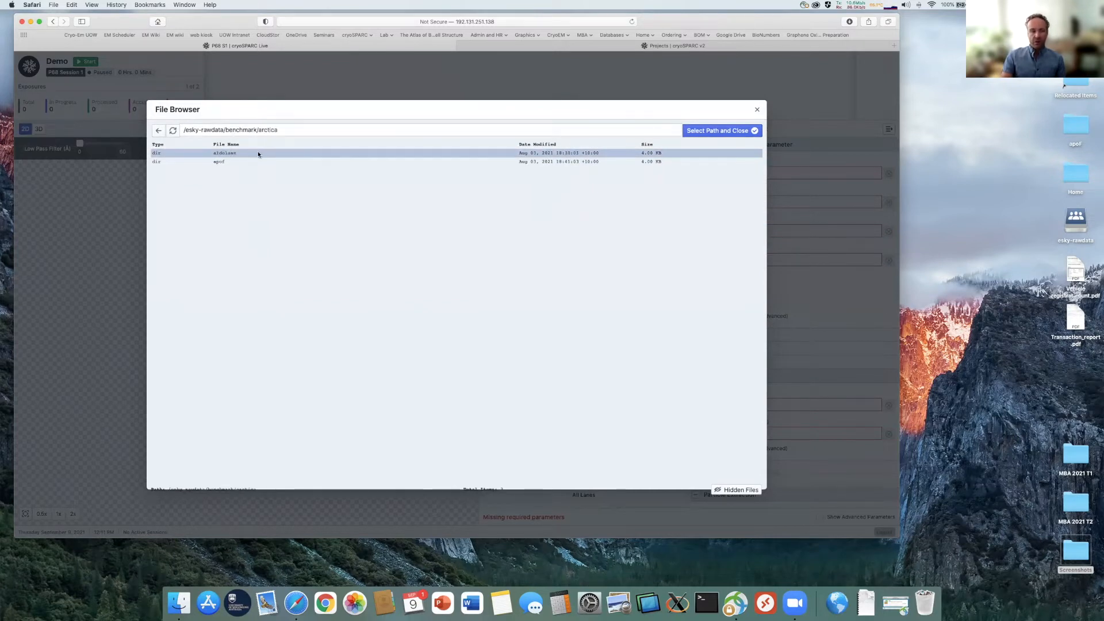
double_click(228, 153)
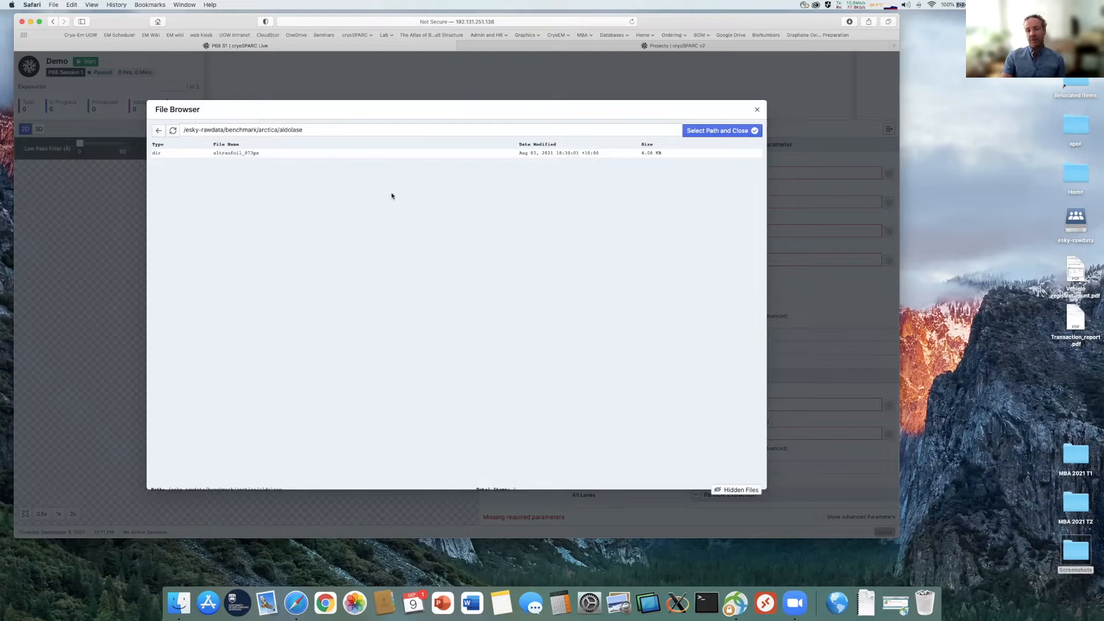
double_click(248, 154)
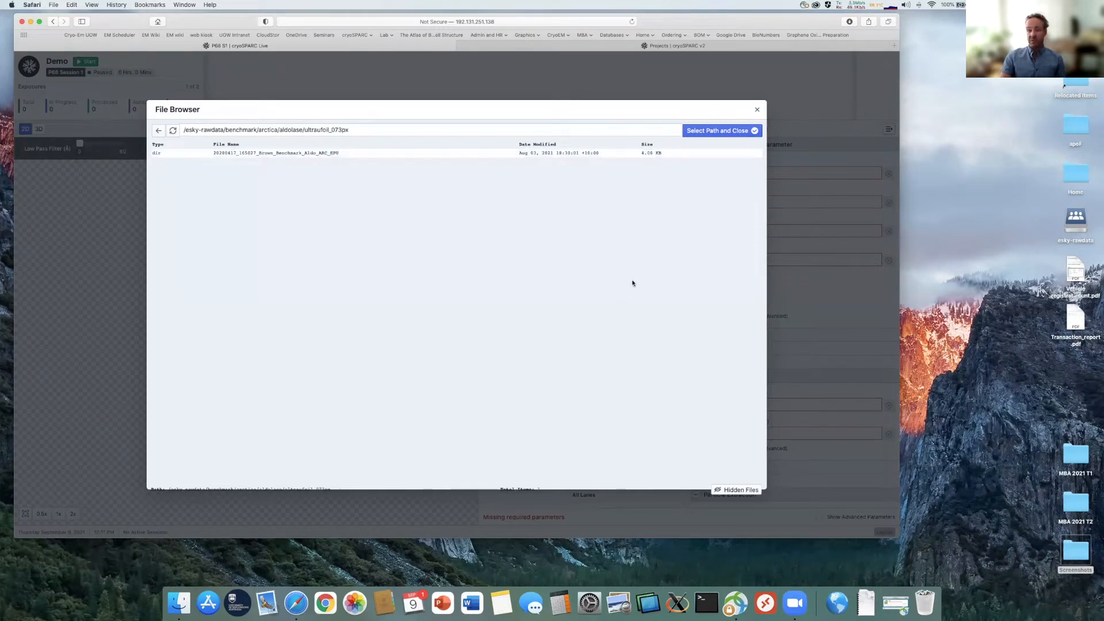
left_click(712, 132)
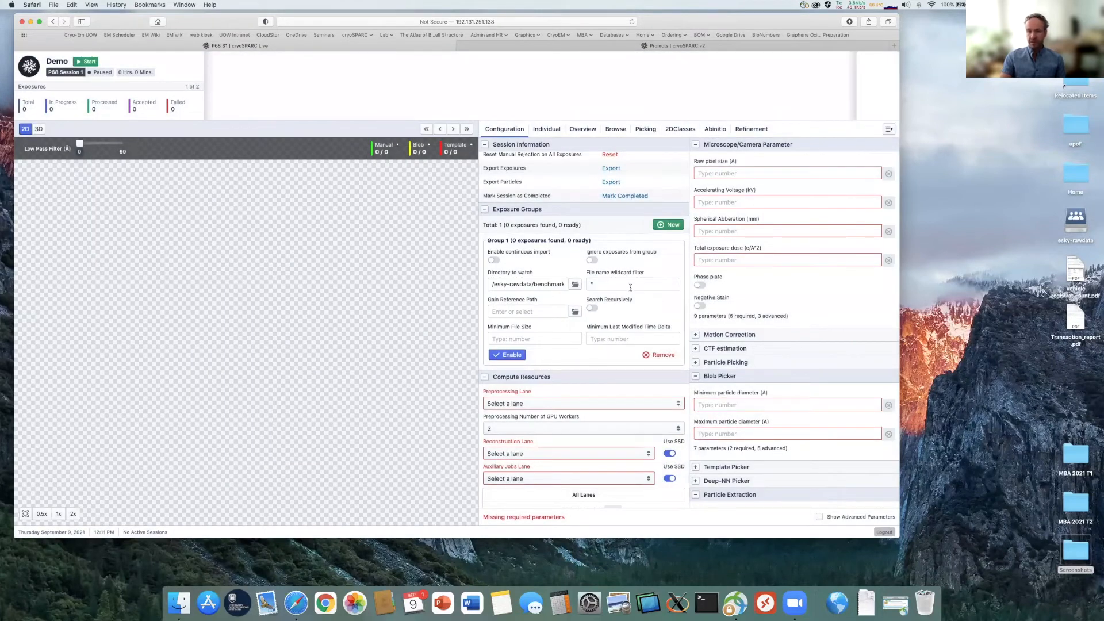
Set exposure group 1's file name wildcard filter to *.mrc and enable recursive search.
left_click(630, 288)
type(".mrc")
left_click(592, 309)
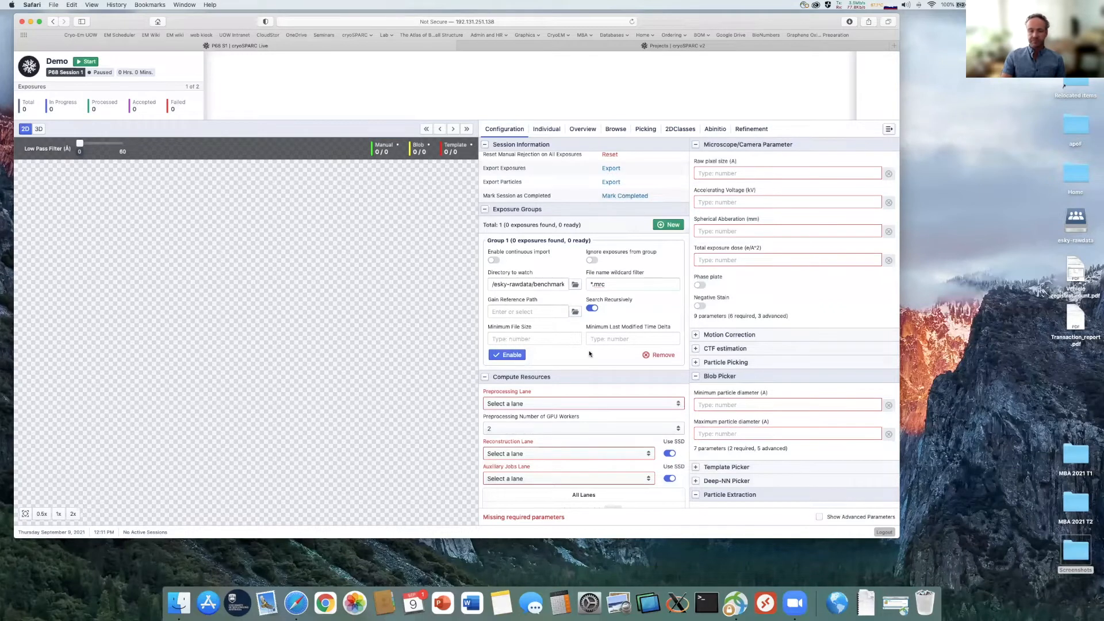
Set the preprocessing lane to default and the number of preprocessing GPU workers to 3.
scroll(587, 354, "down", 2)
scroll(589, 307, "up", 2)
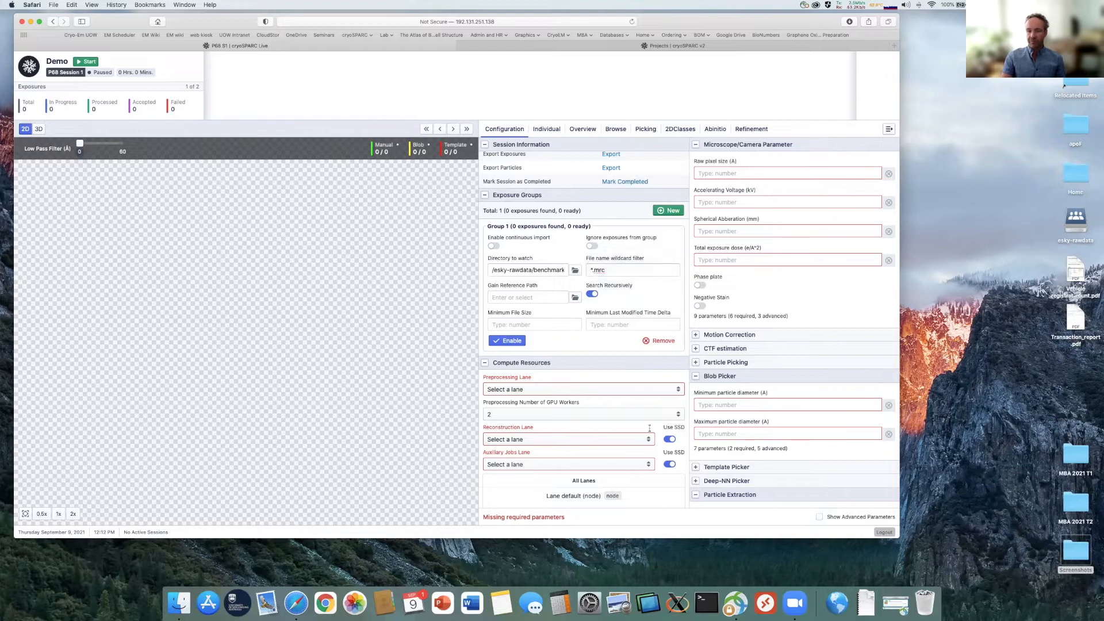
scroll(595, 340, "down", 2)
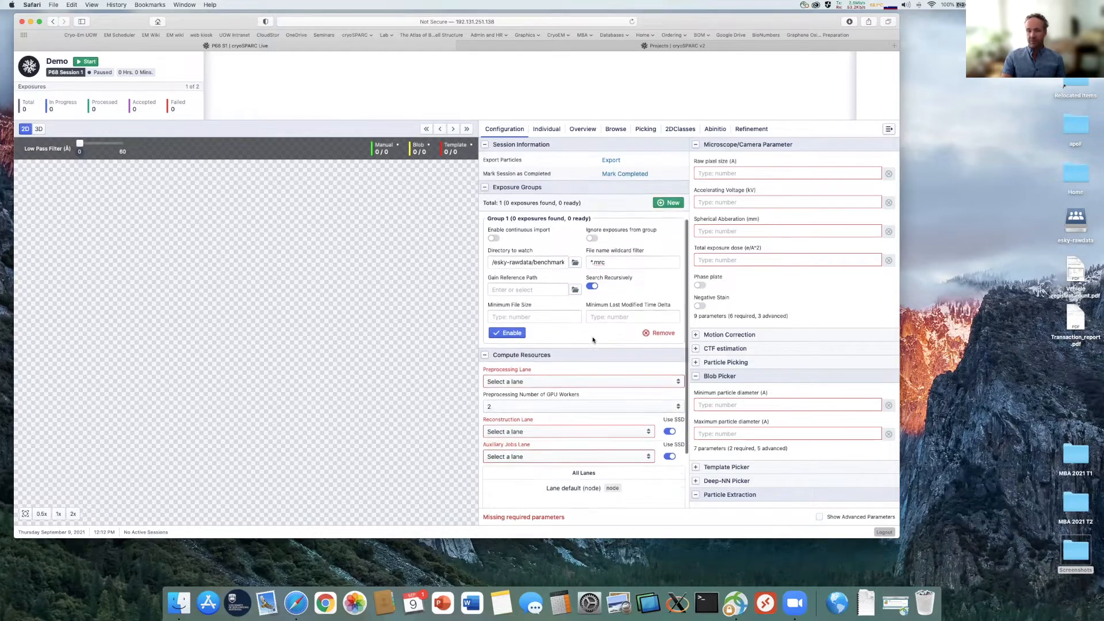
left_click(503, 368)
left_click(503, 359)
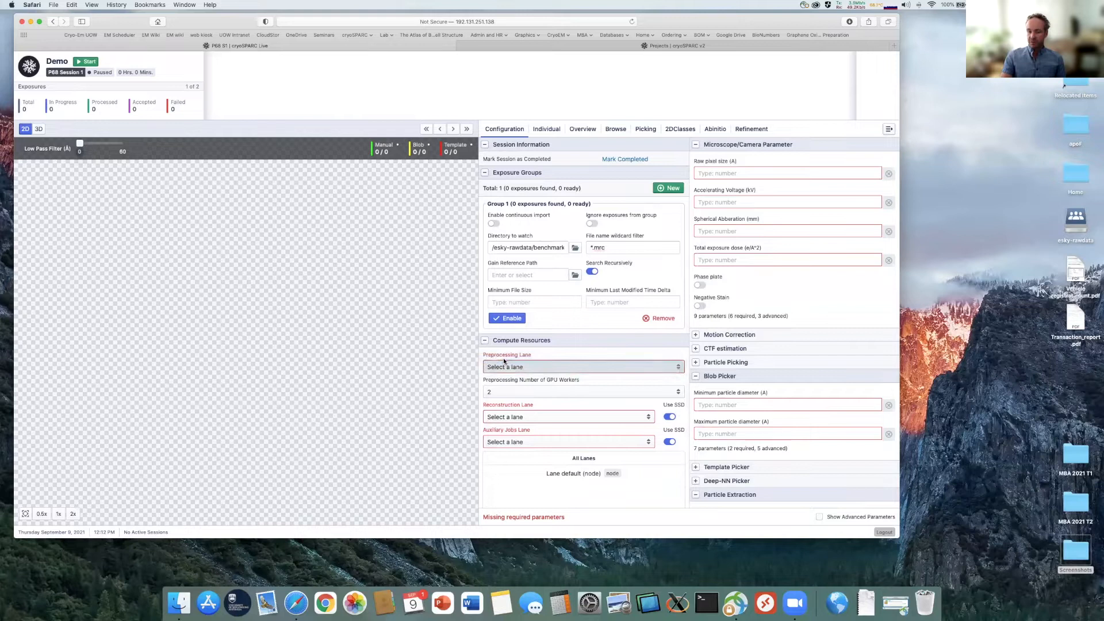
left_click(526, 395)
left_click(521, 397)
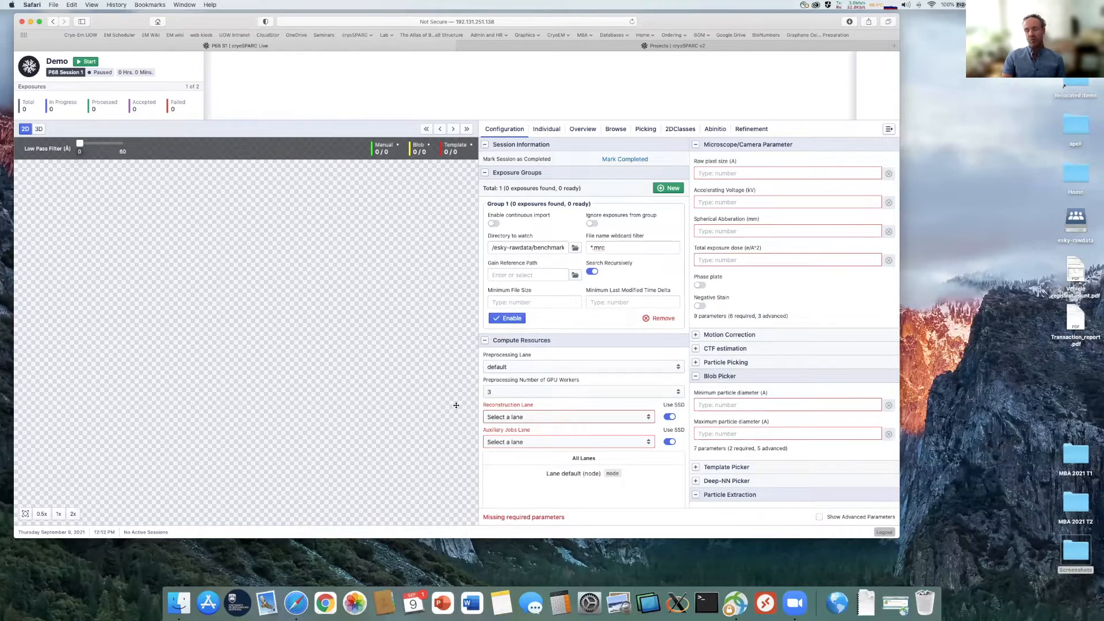
Assign the default lane to both reconstruction and auxiliary jobs.
left_click(539, 423)
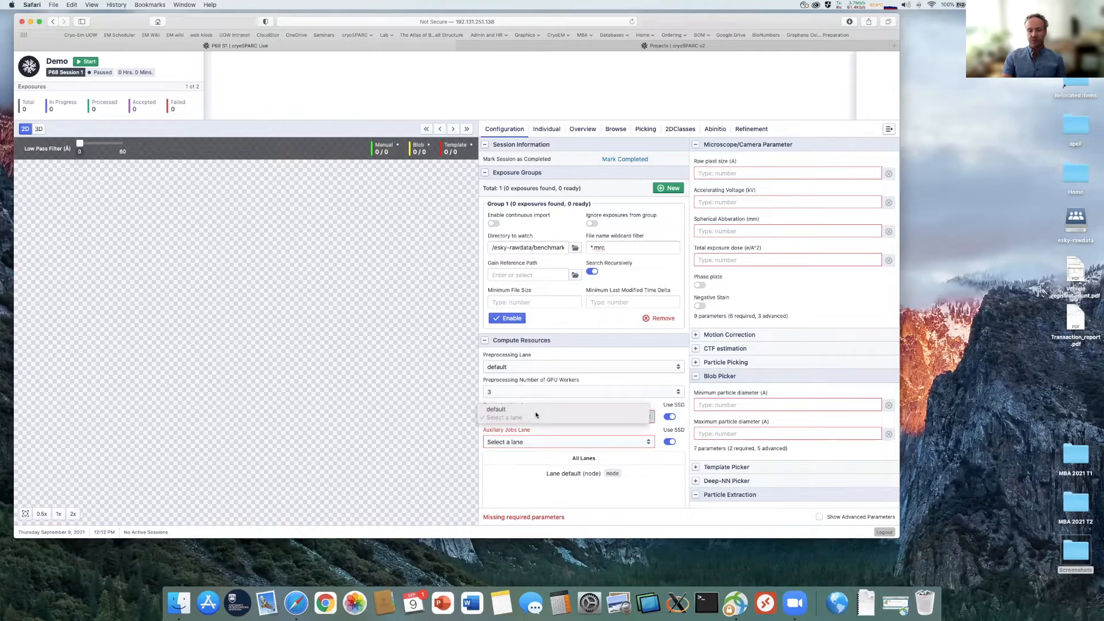
left_click(539, 410)
left_click(536, 447)
left_click(529, 436)
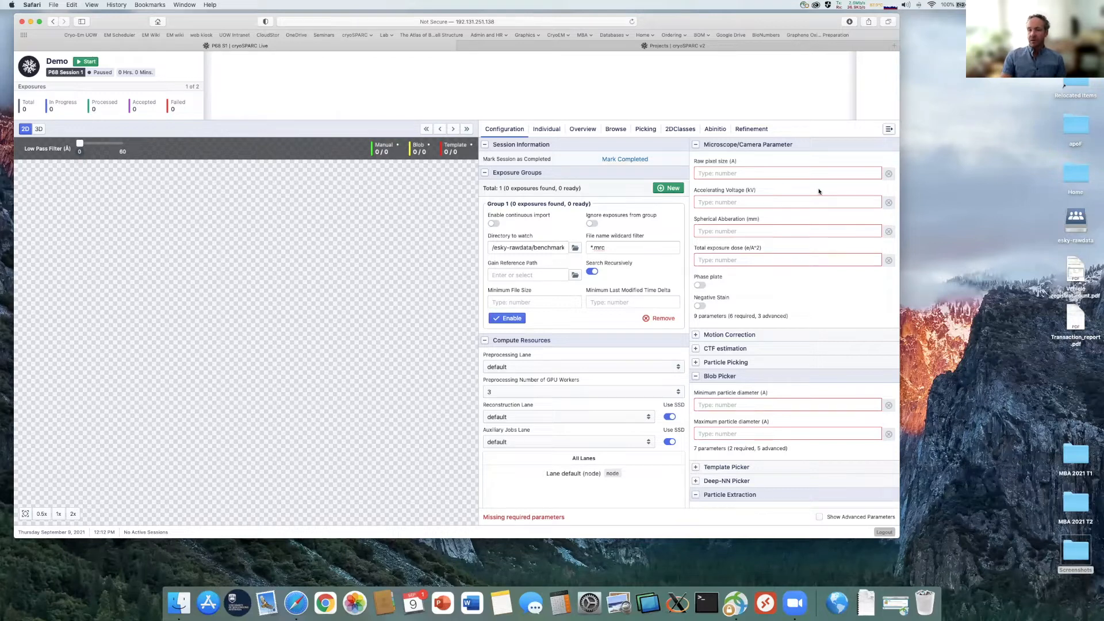
Set the raw pixel size to 0.73 Å, accelerating voltage to 200 kV and spherical aberration to 2.7 mm.
left_click(757, 173)
type("0.73")
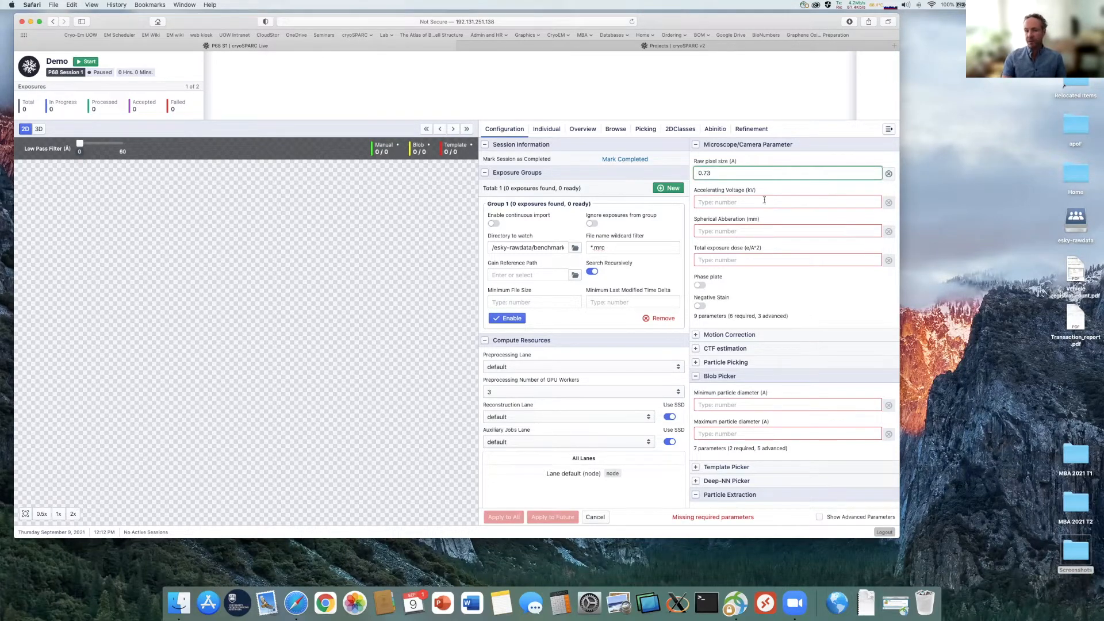
left_click(765, 199)
type("200")
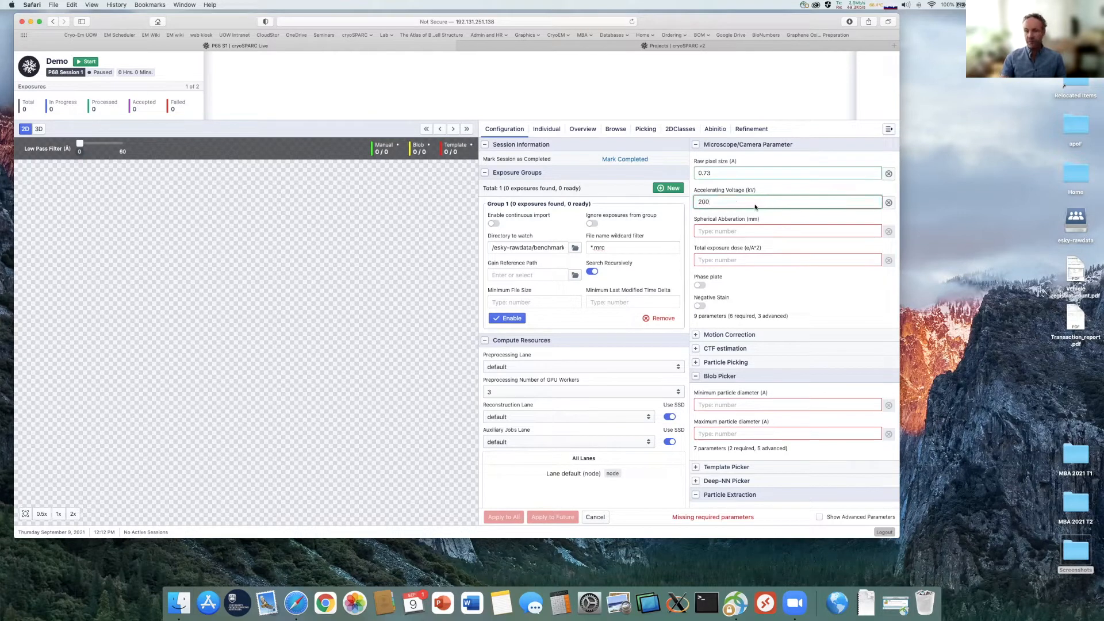
left_click(743, 230)
type("2.7")
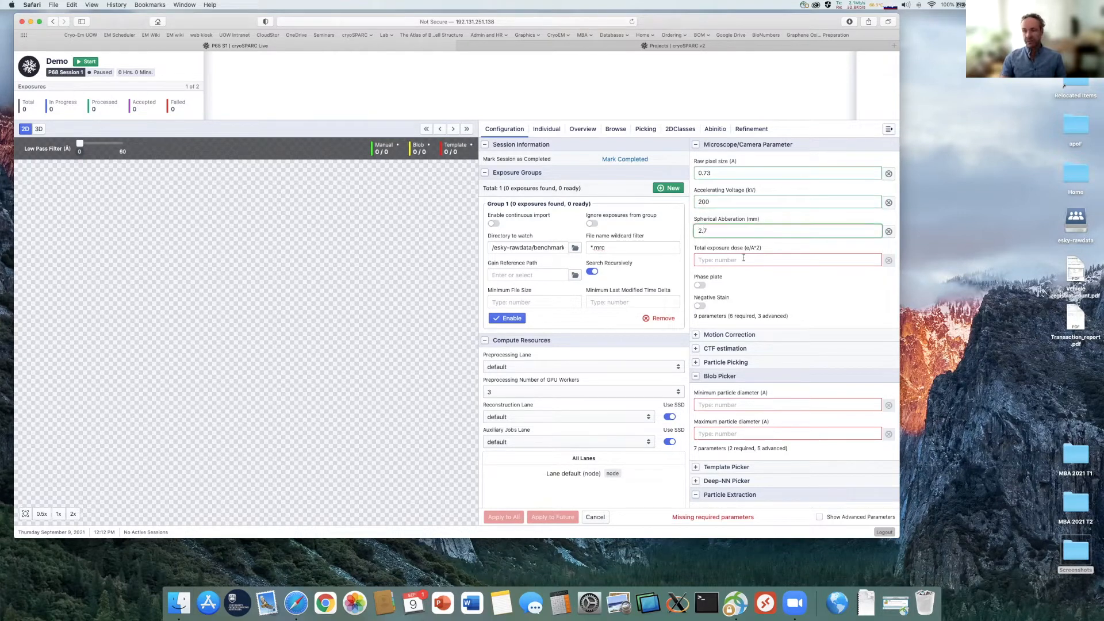
Set the total exposure dose to 50 e/Å^2 and the blob picker's minimum and maximum particle diameters to 80 and 130 Å.
left_click(744, 259)
type("50")
left_click(746, 407)
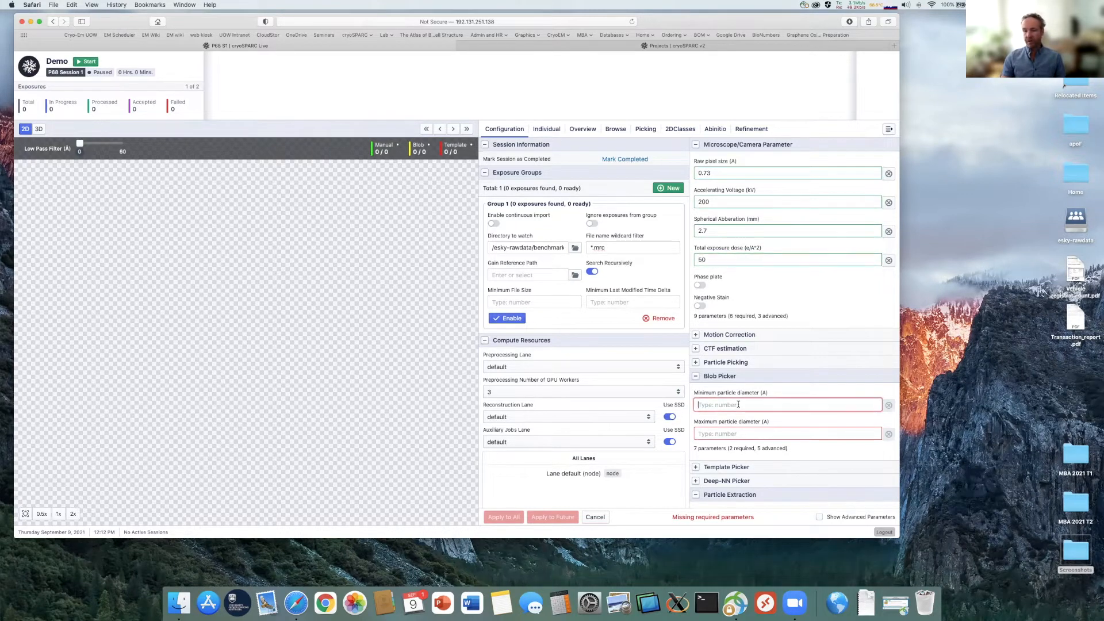
scroll(739, 405, "down", 1)
type("80")
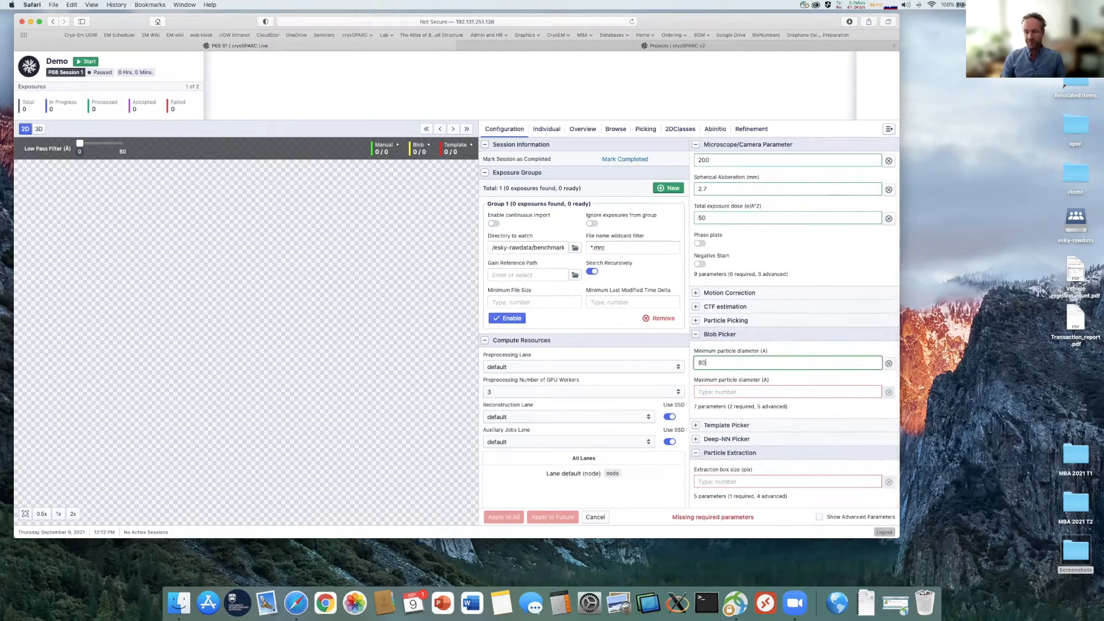
left_click(732, 393)
type("130")
Set the particle extraction box size to 300 pixels and apply the changed parameters to all exposures.
left_click(761, 482)
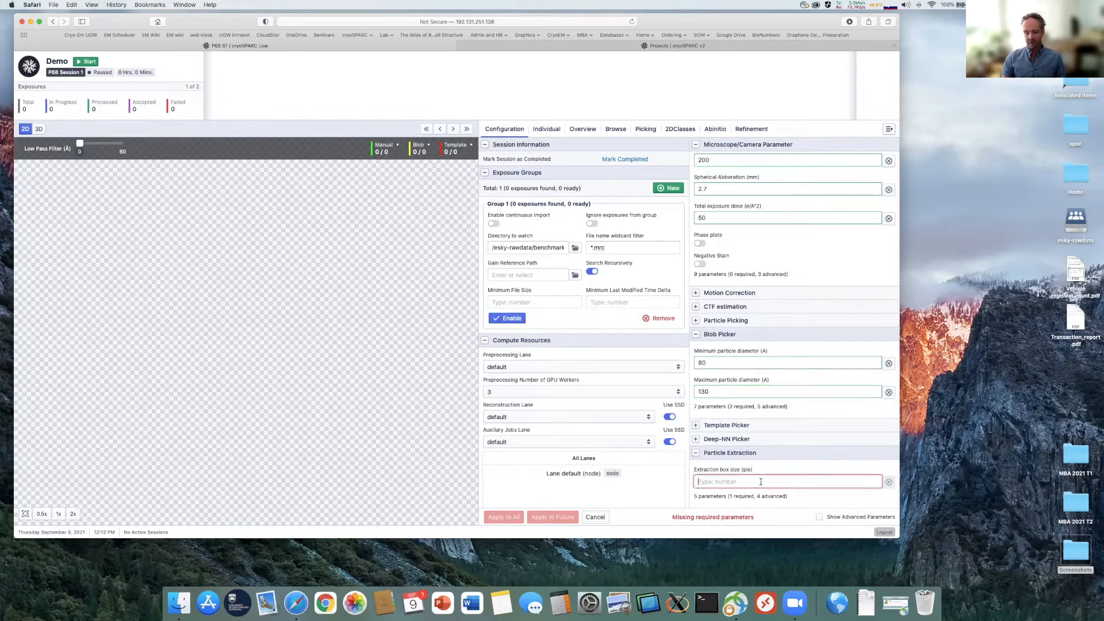
type("300")
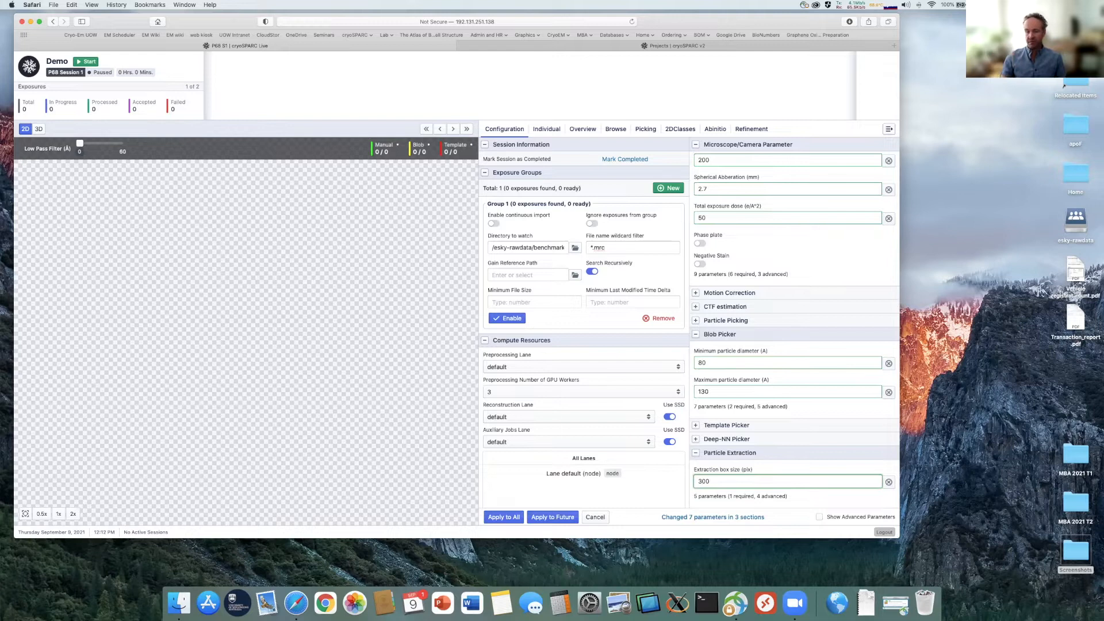
left_click(639, 515)
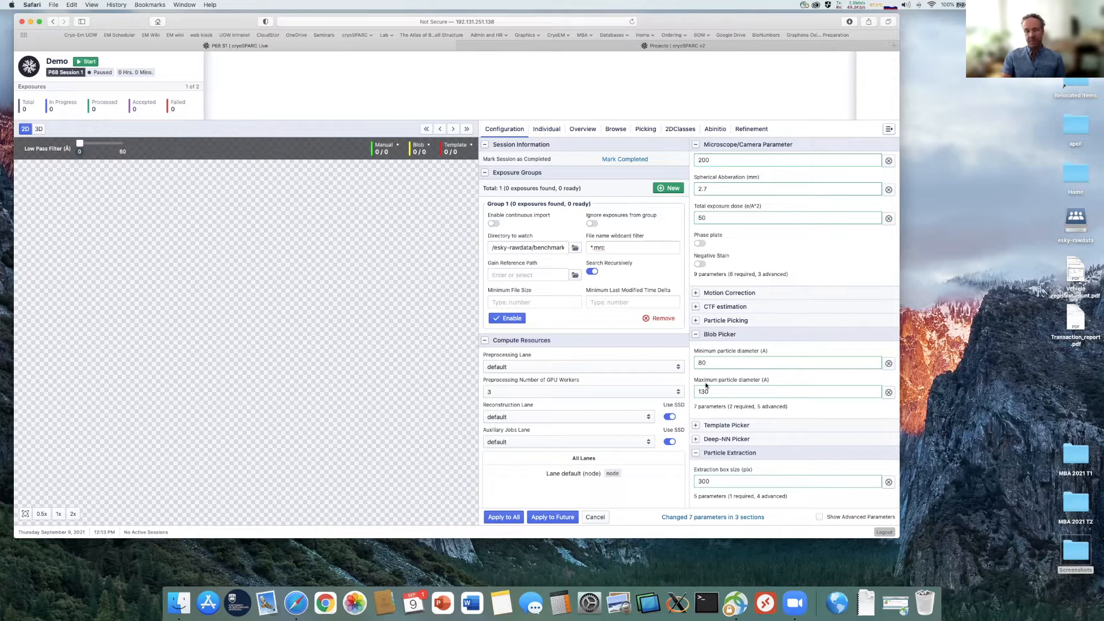
left_click(508, 518)
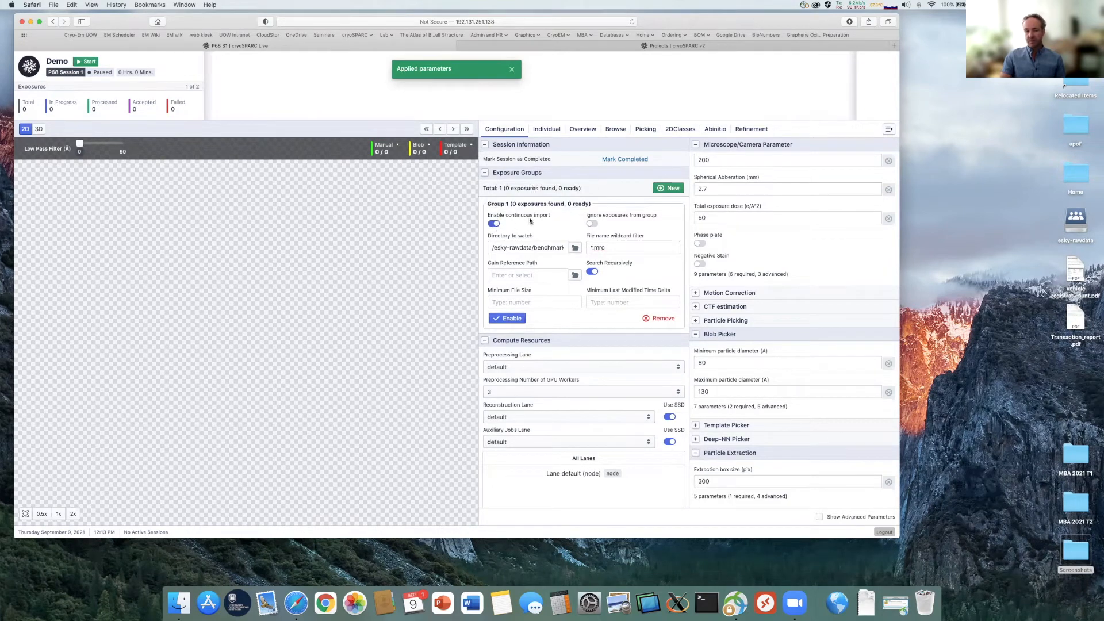
Start the Live session with continuous import enabled for exposure group 1.
scroll(530, 220, "up", 2)
left_click(88, 63)
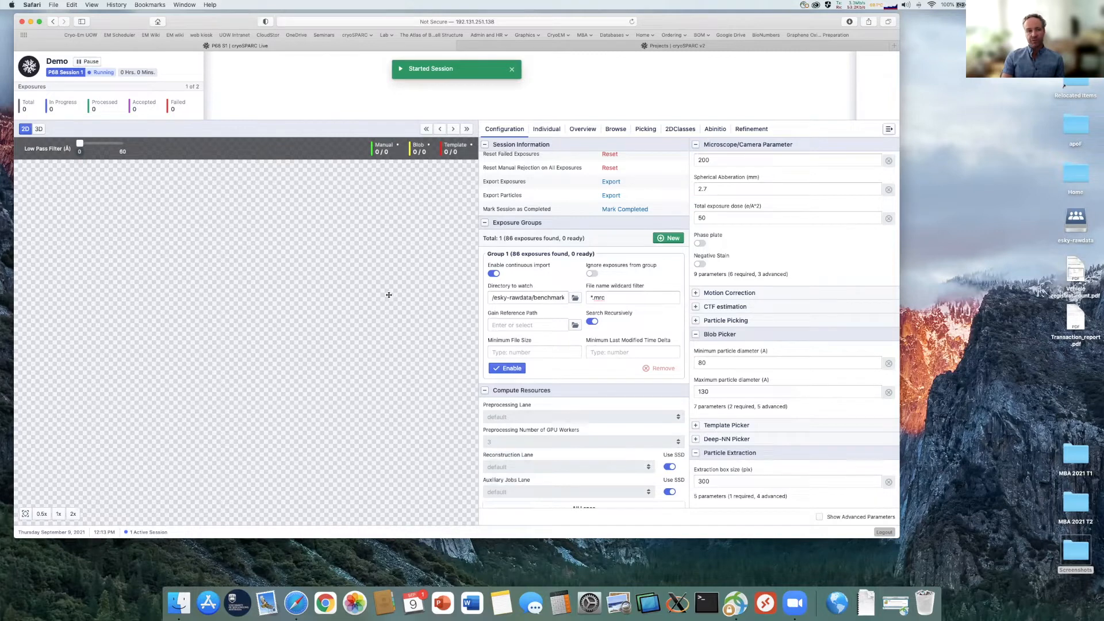
left_click_drag(217, 25, 220, 22)
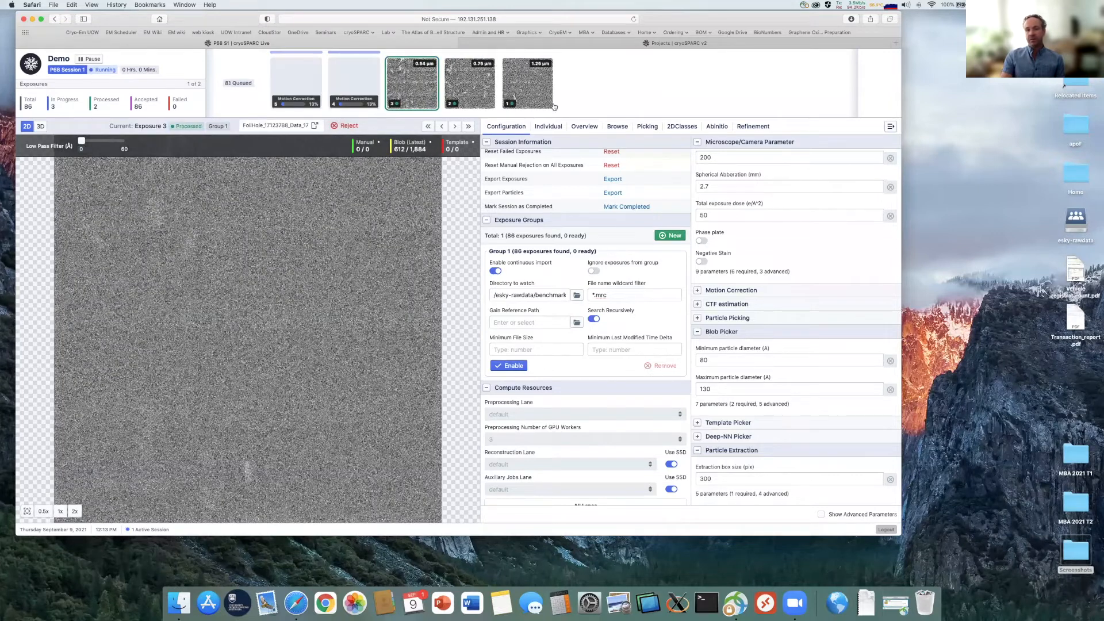
Open processed exposure 1 and show its individual motion and CTF diagnostics.
left_click(535, 99)
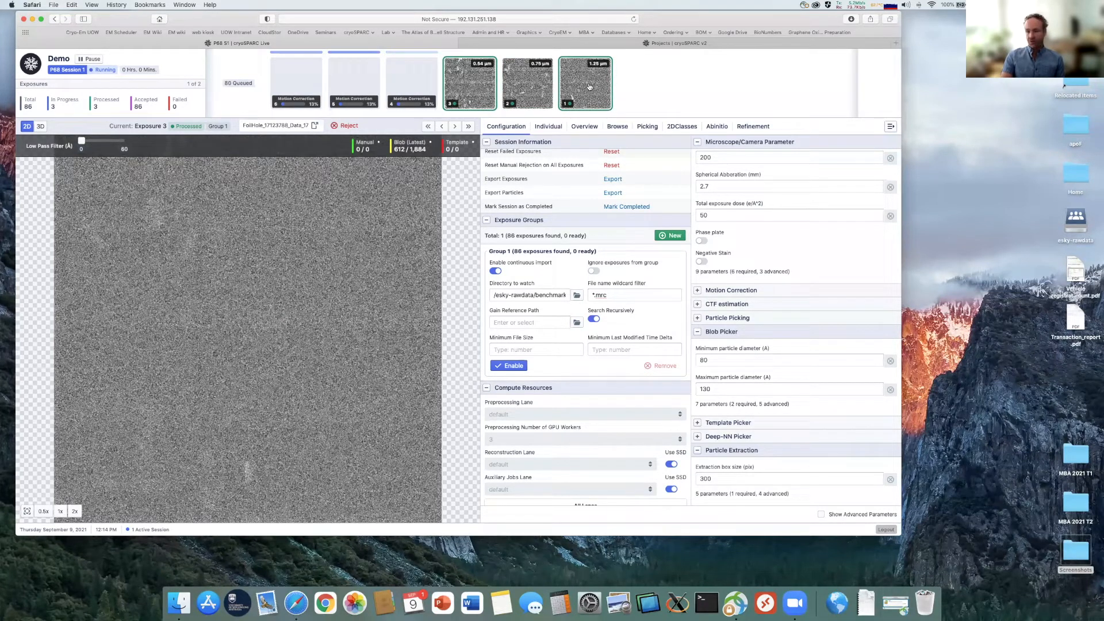
left_click(590, 86)
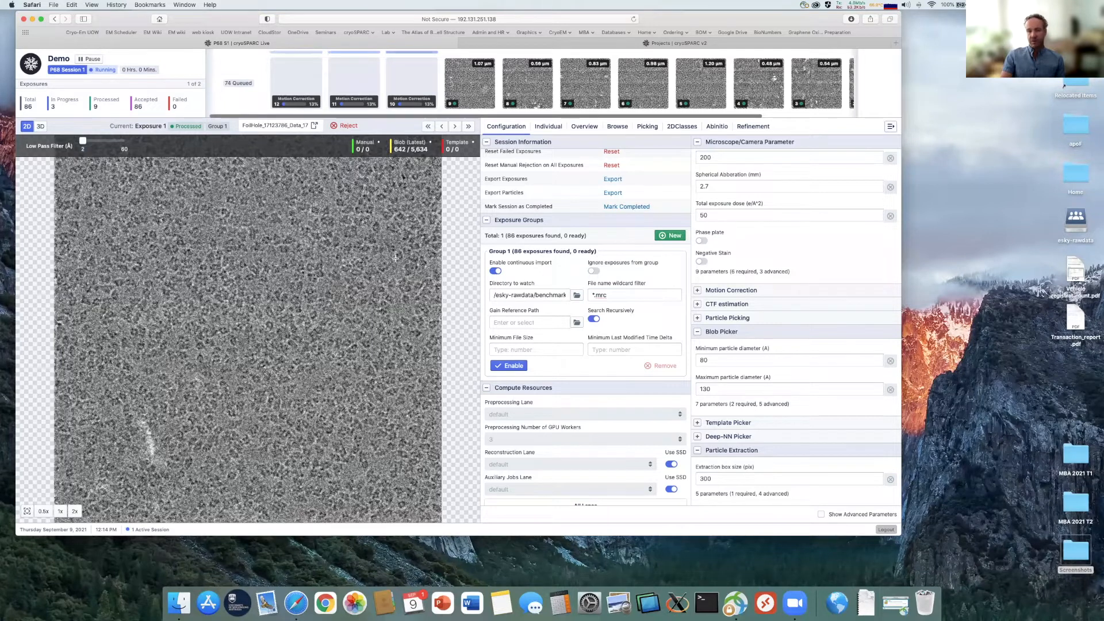
left_click(548, 127)
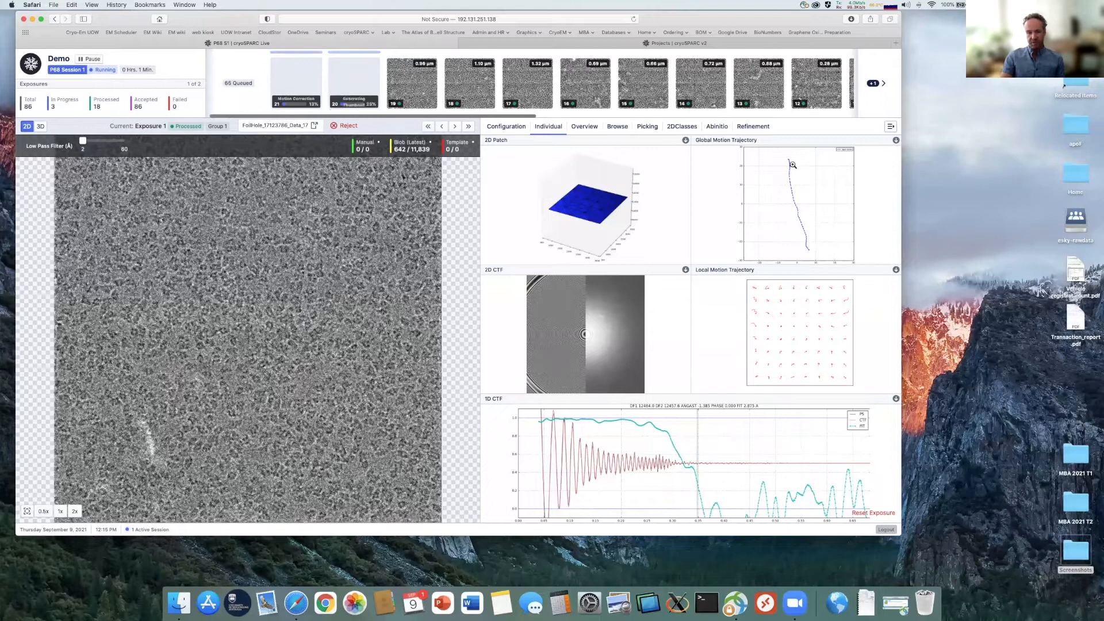
Enlarge the 2D CTF plot, compare it across exposures 15, 18 and 22, and return to the full set of diagnostics.
left_click(596, 322)
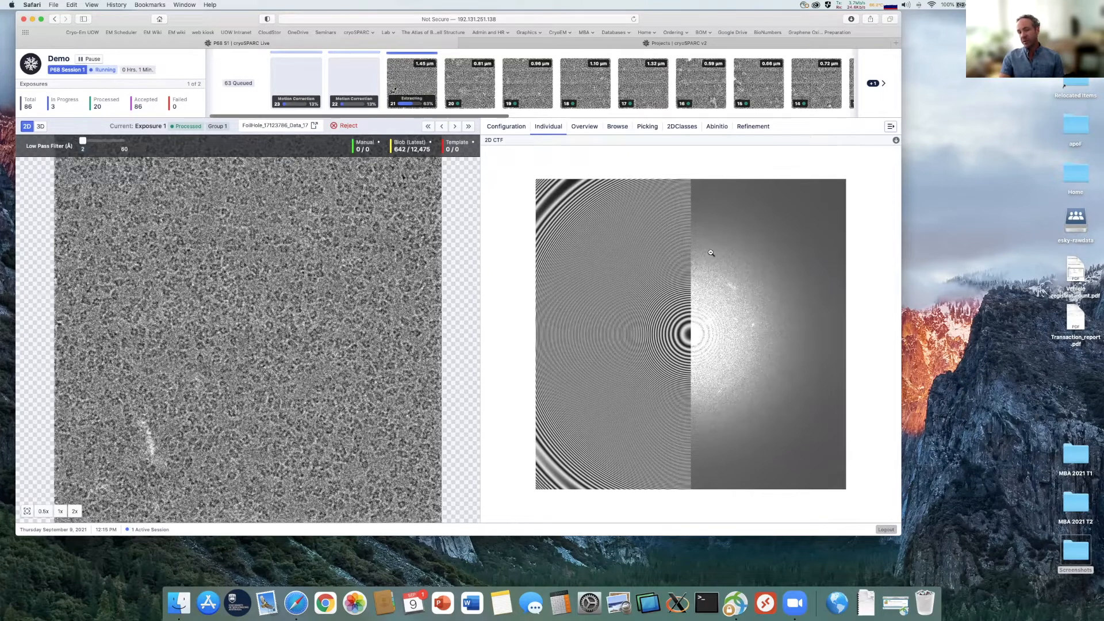
left_click(737, 73)
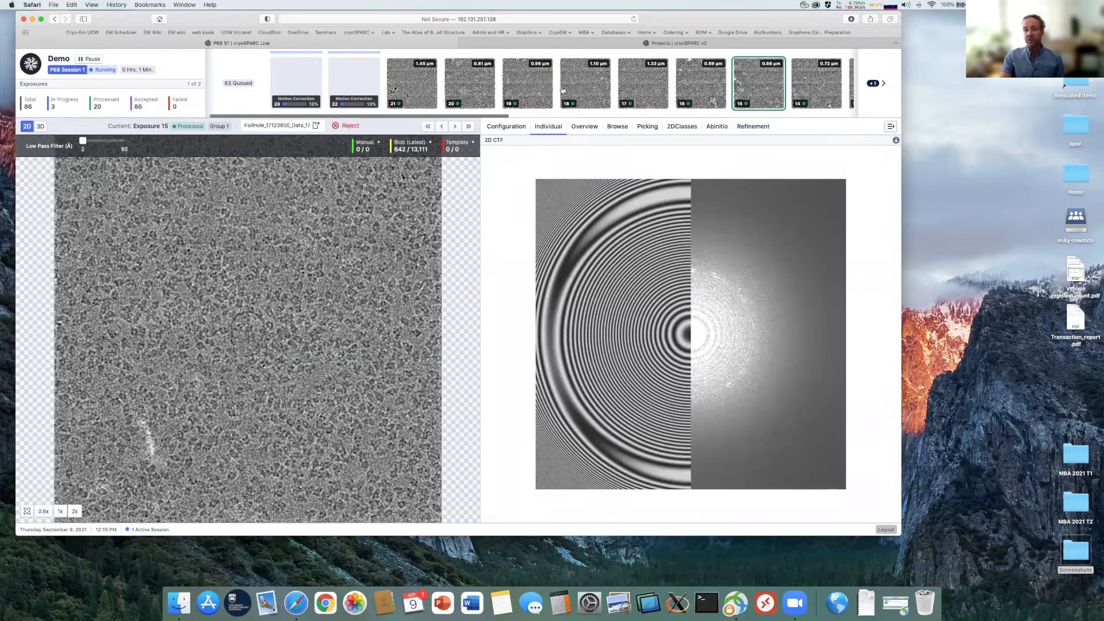
left_click(586, 80)
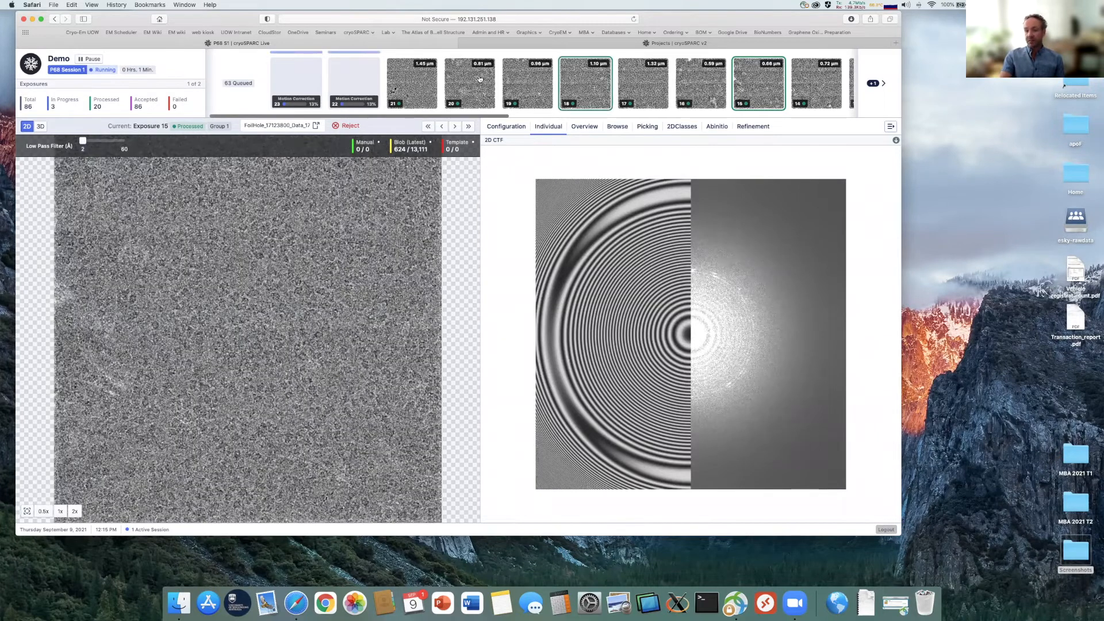
left_click(418, 83)
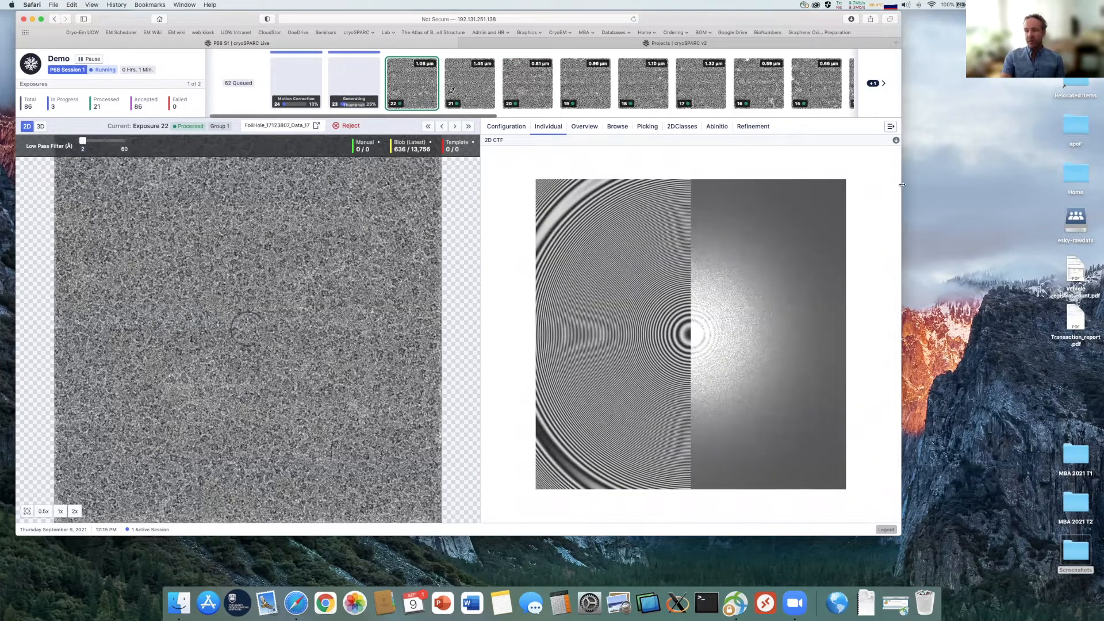
left_click(631, 308)
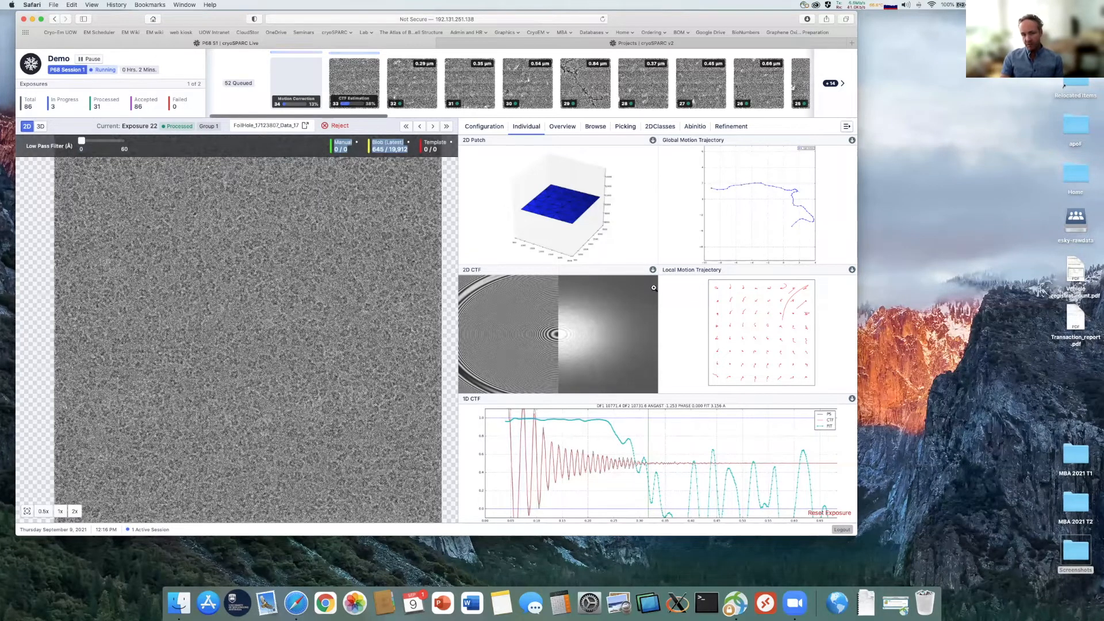
Examine the session overview plots of motion and defocus, expanding the CTF fit plot and zooming in on its main cluster.
left_click(567, 129)
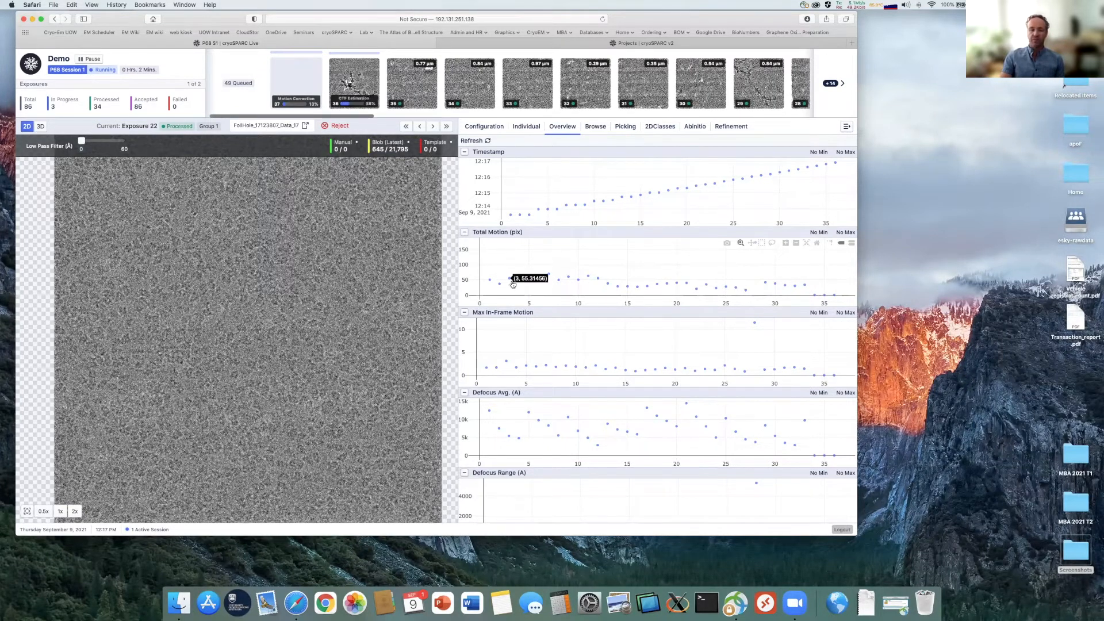
scroll(513, 283, "down", 5)
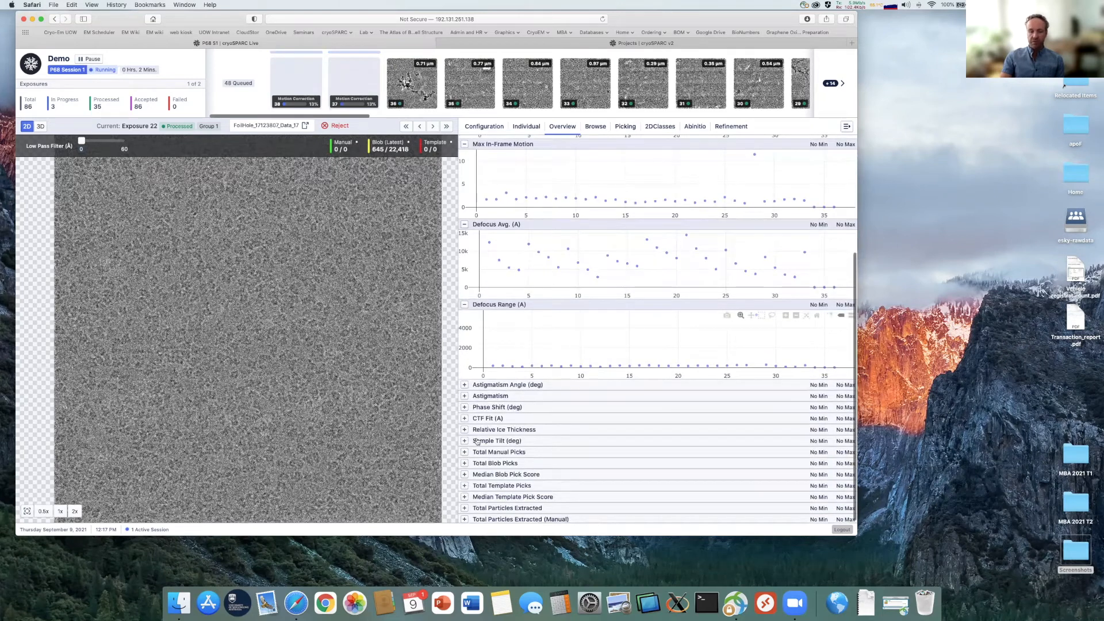
left_click(465, 419)
scroll(467, 409, "down", 2)
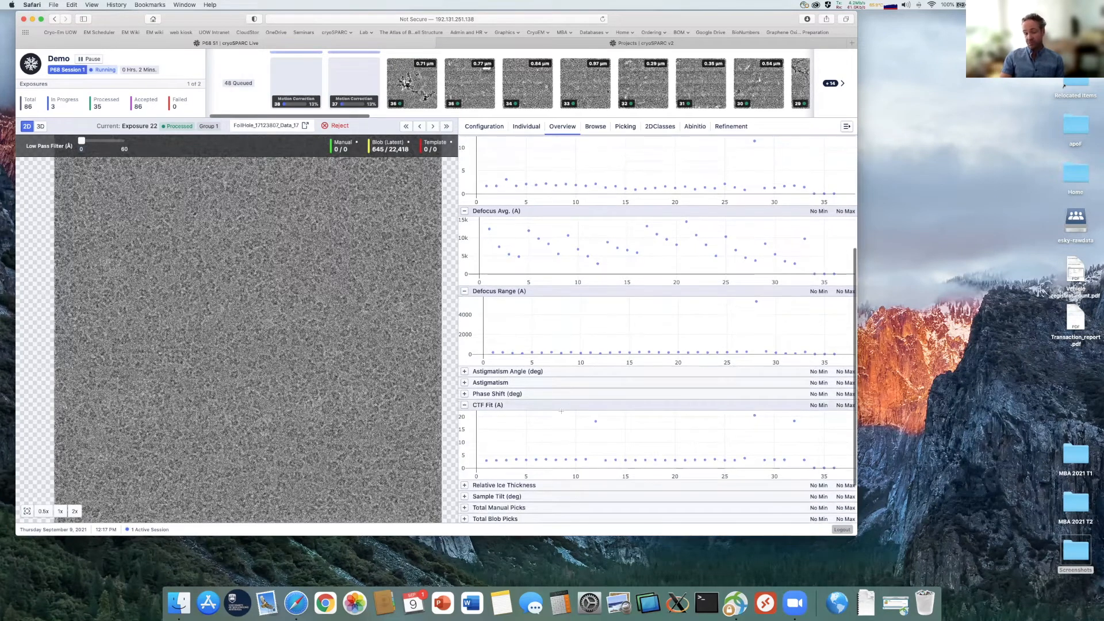
left_click_drag(467, 409, 469, 423)
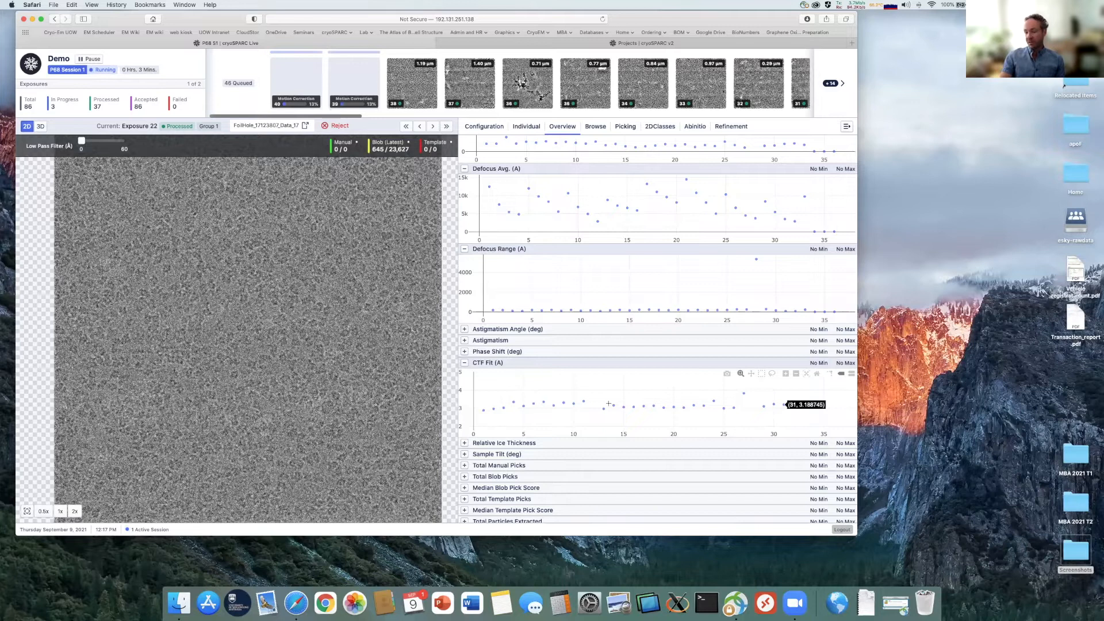
scroll(689, 451, "down", 1)
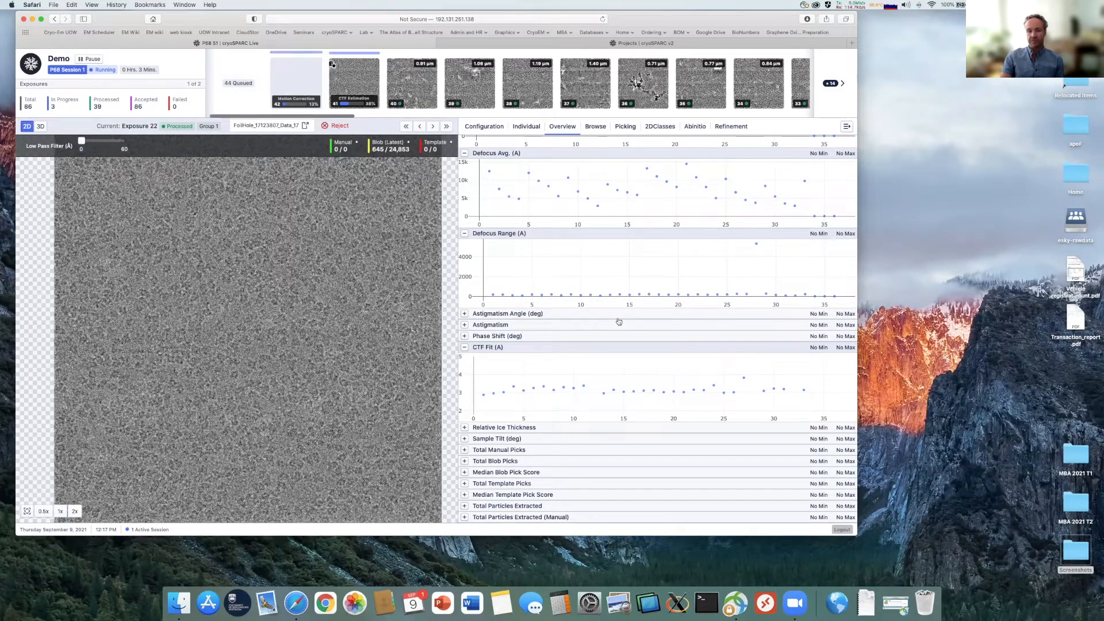
scroll(618, 322, "up", 5)
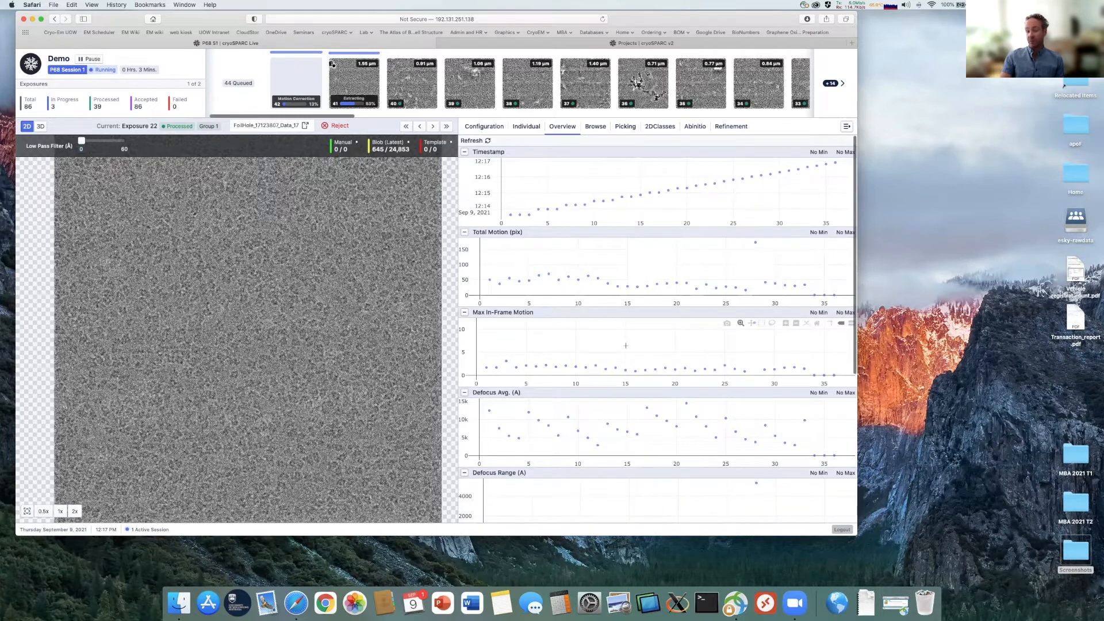
scroll(636, 352, "down", 5)
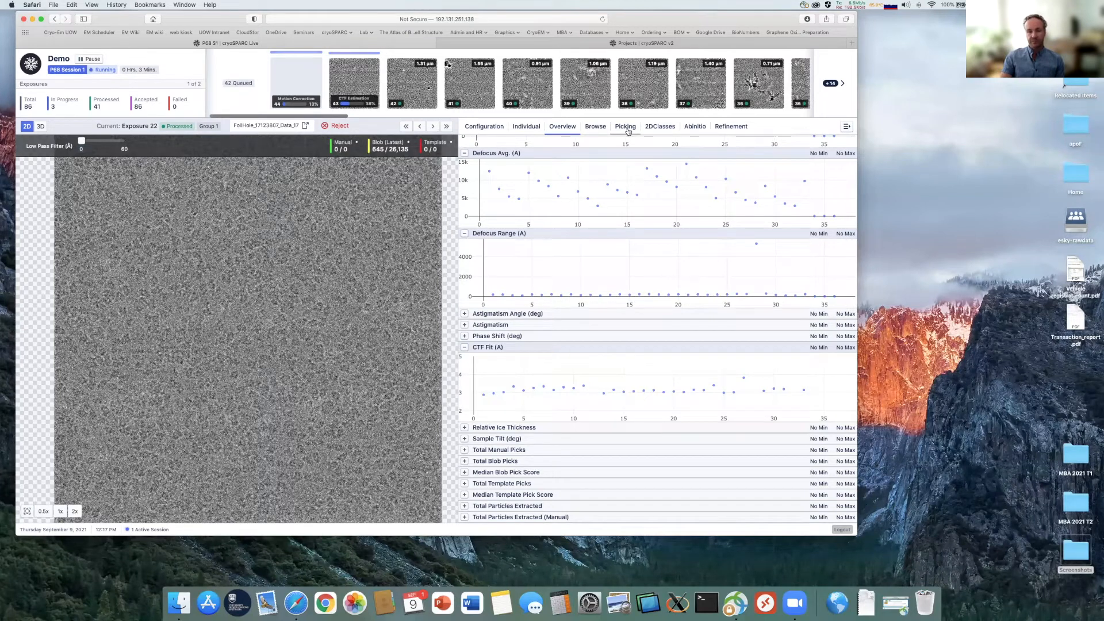
Open the blob picker, toggle the pick overlay off and on, and inspect picks on several exposures, including 42 and 46.
left_click(625, 126)
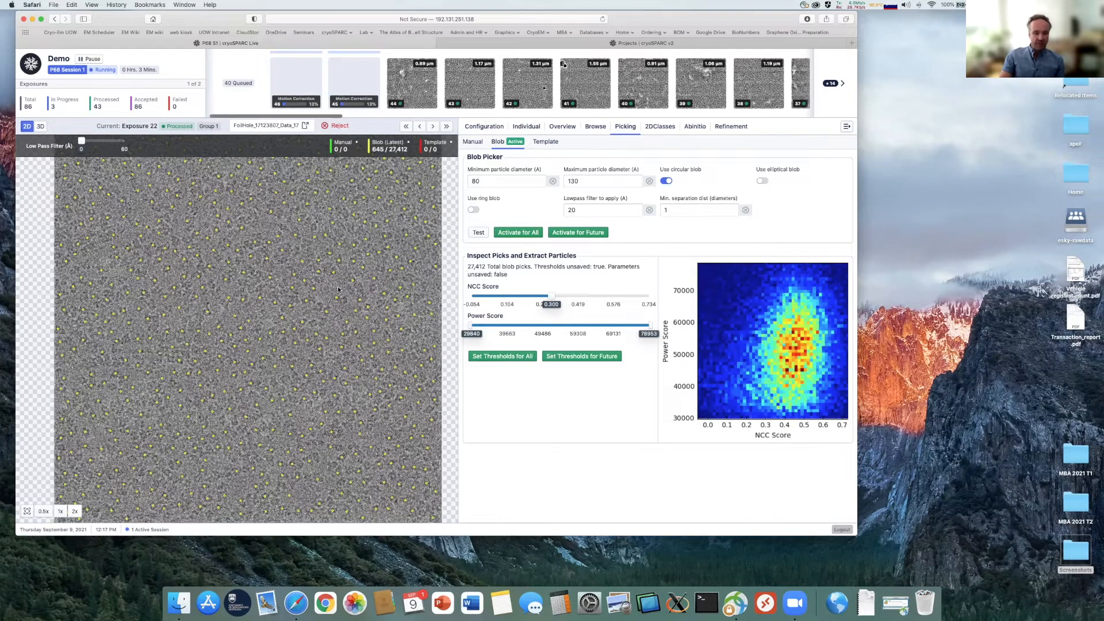
left_click(393, 149)
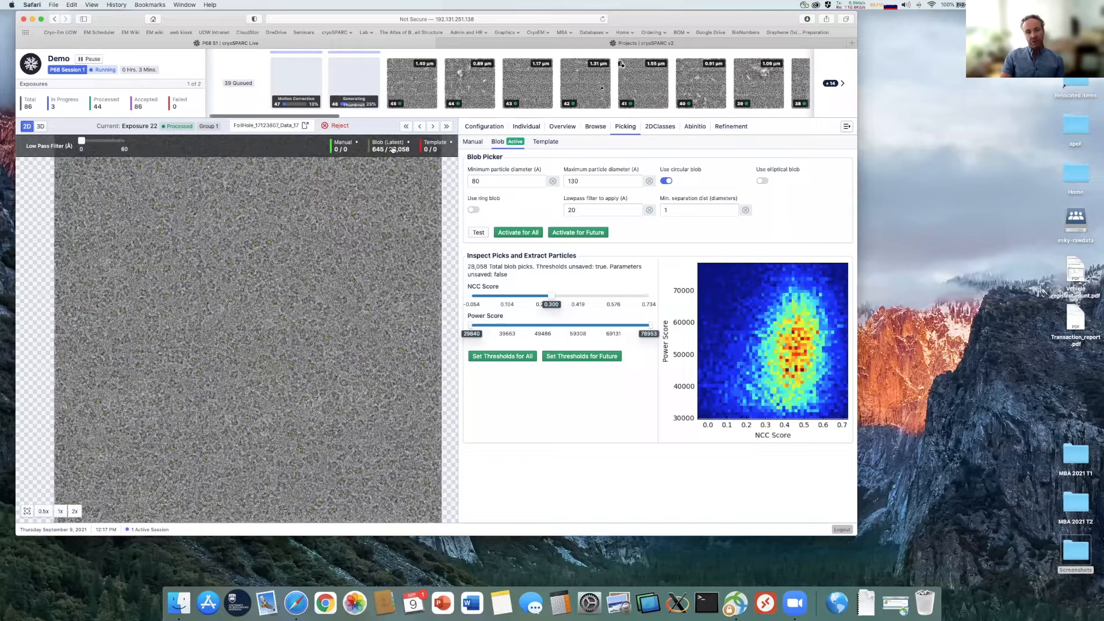
left_click(393, 149)
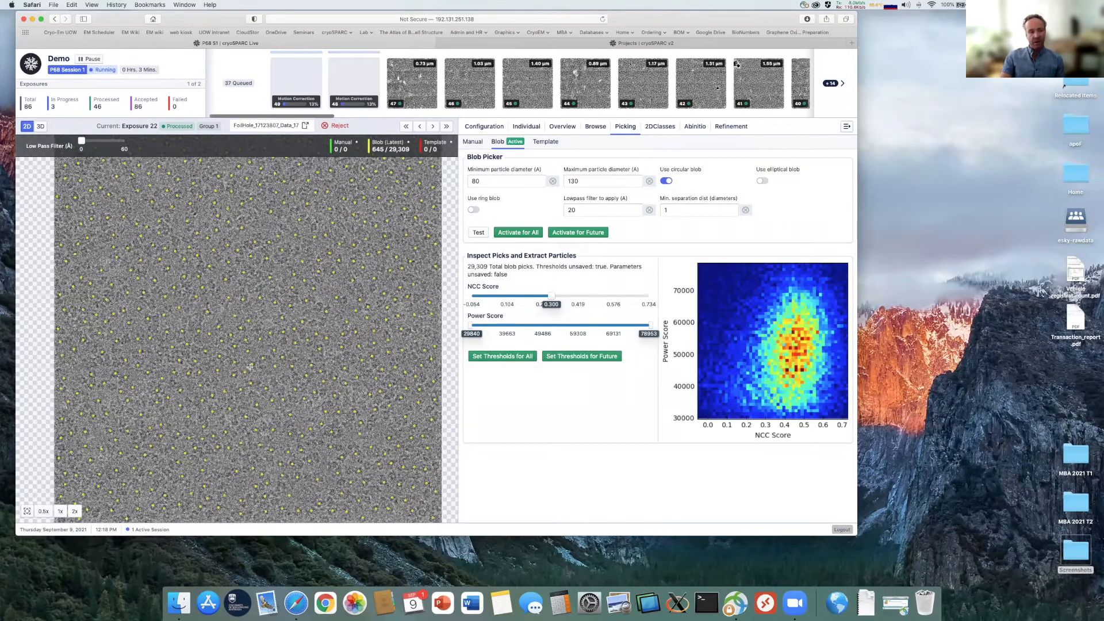
left_click(527, 84)
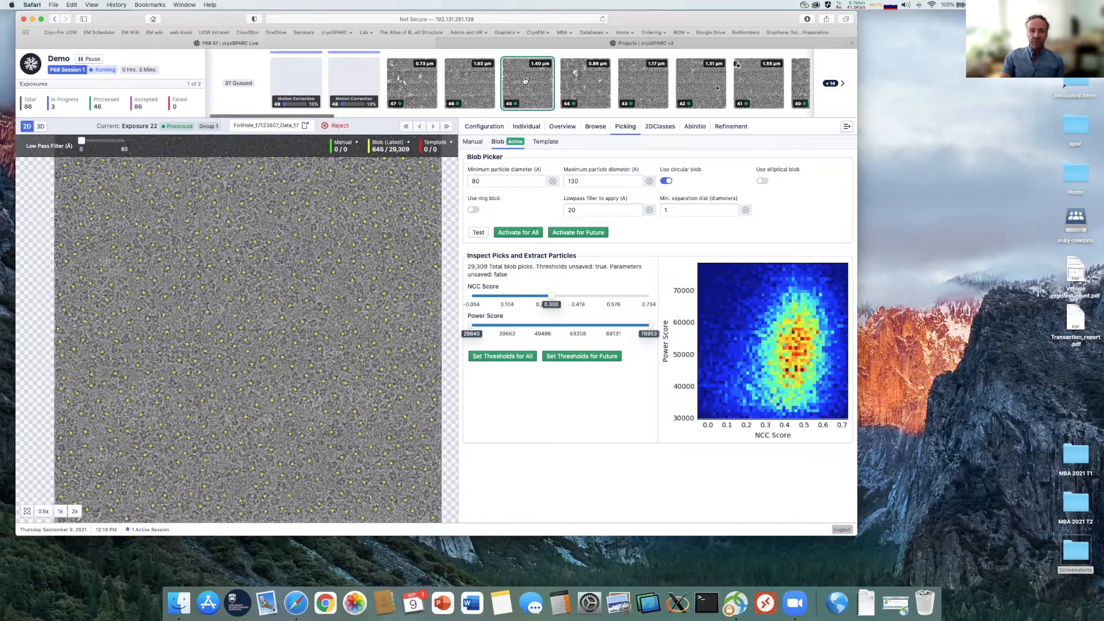
left_click(706, 84)
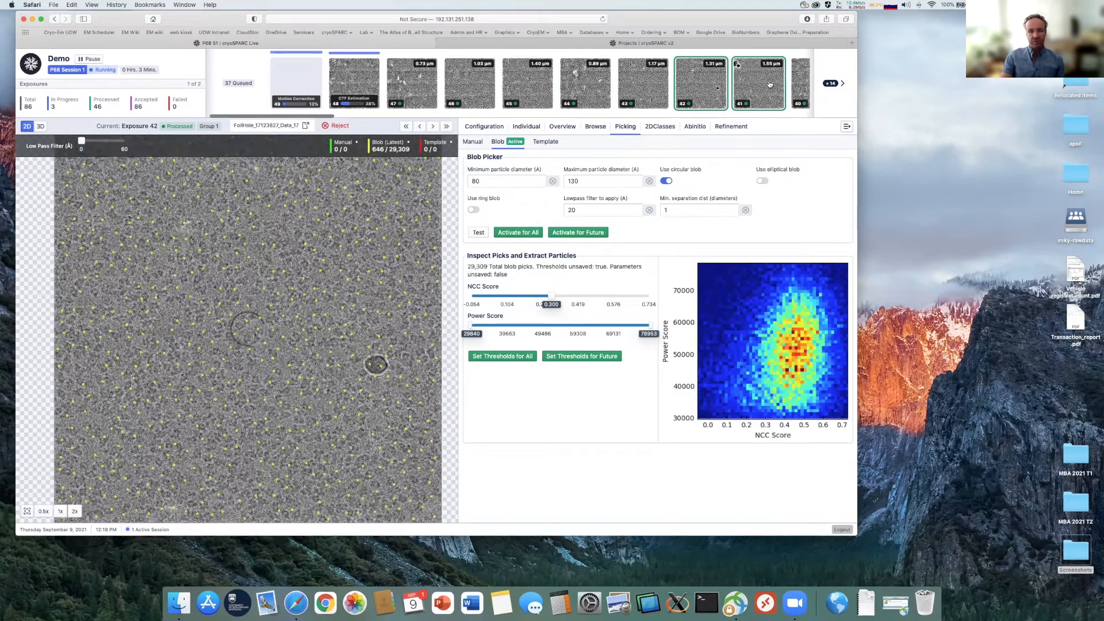
left_click(528, 86)
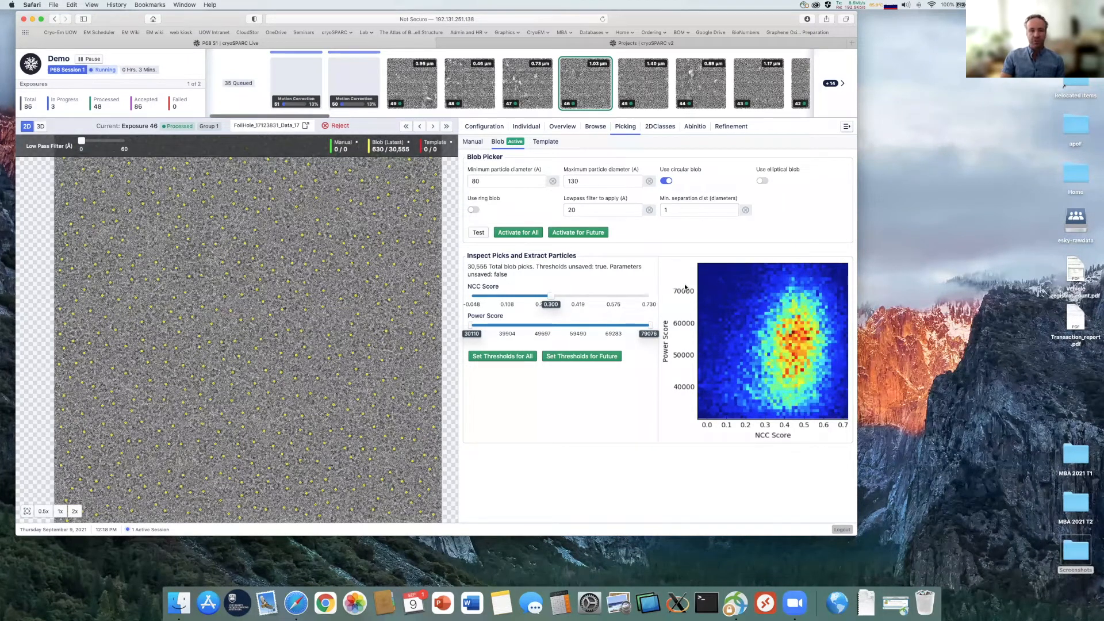
Set the blob picker's minimum separation distance to 0.8 diameters and activate it for all exposures.
left_click(680, 209)
key("BackSpace")
type("0")
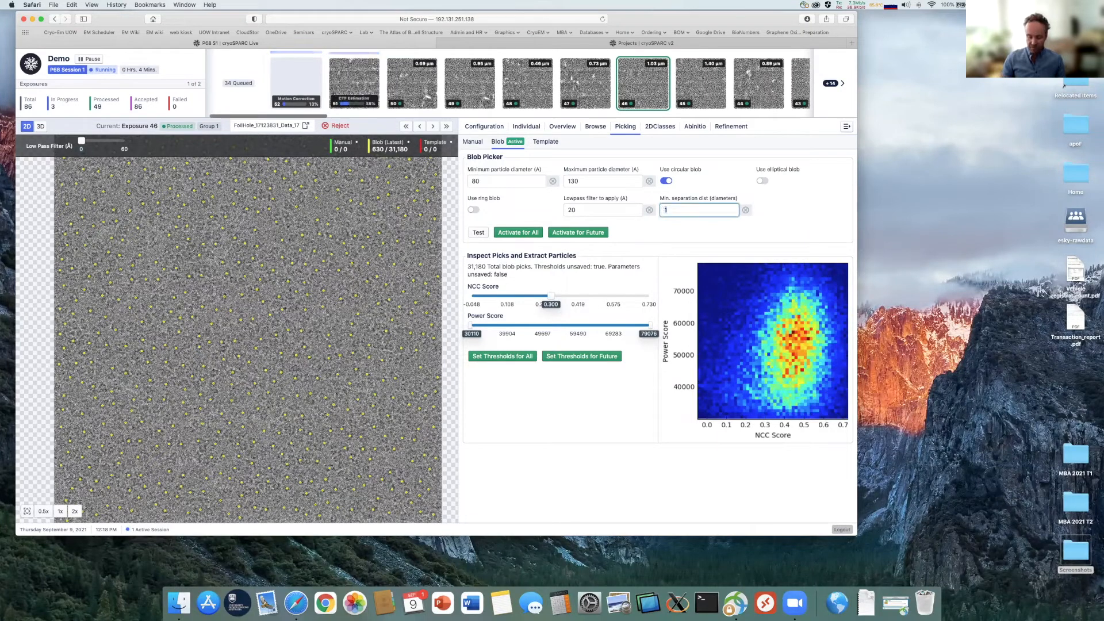
type(".8")
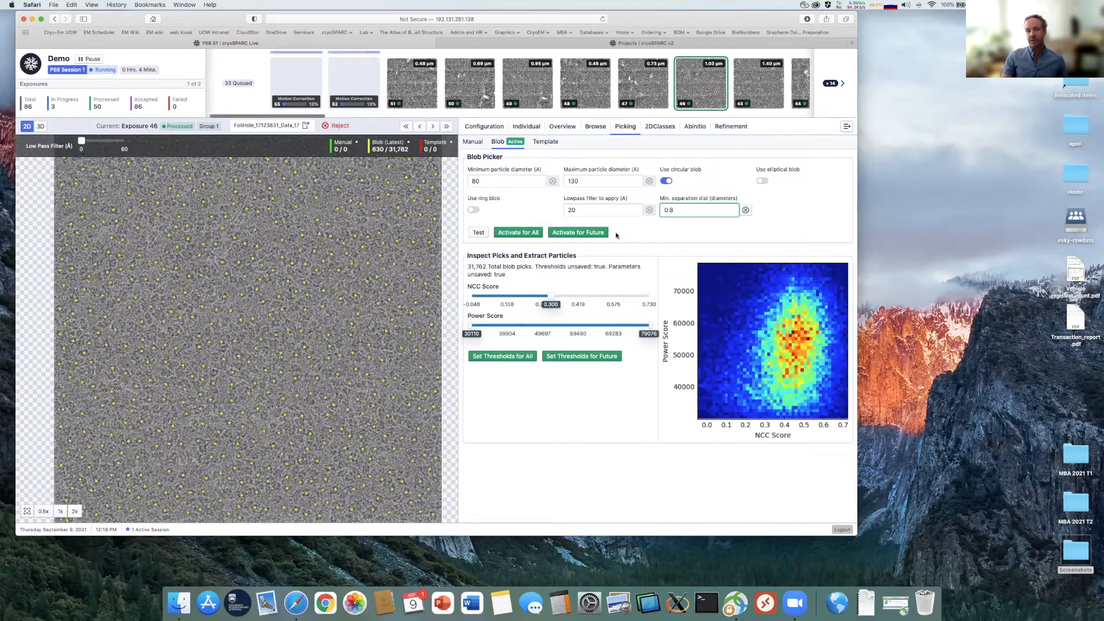
left_click(516, 232)
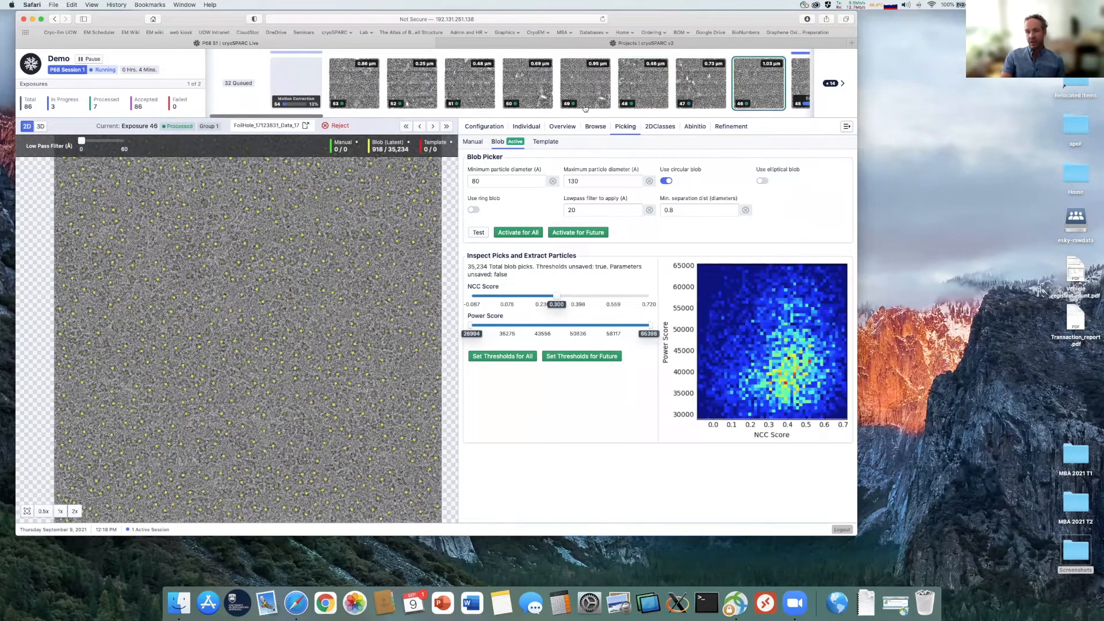
Review the updated blob picks on reprocessed exposures such as 45, check the CTF fit versus in-frame motion plot, and return to the blob picker.
left_click_drag(315, 117, 435, 116)
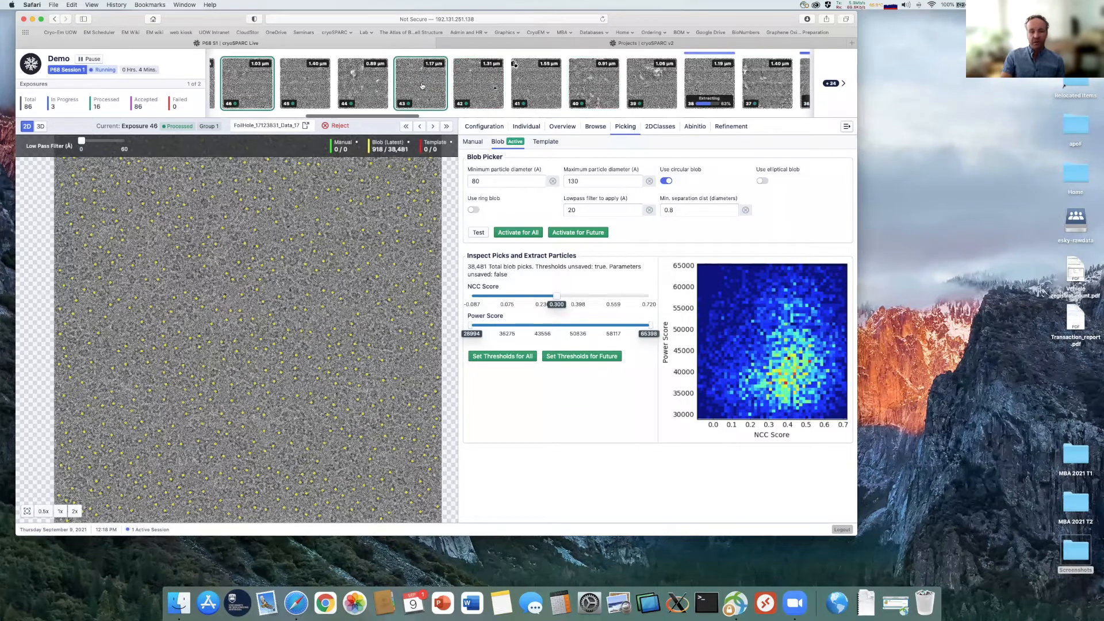
left_click(422, 87)
left_click(475, 87)
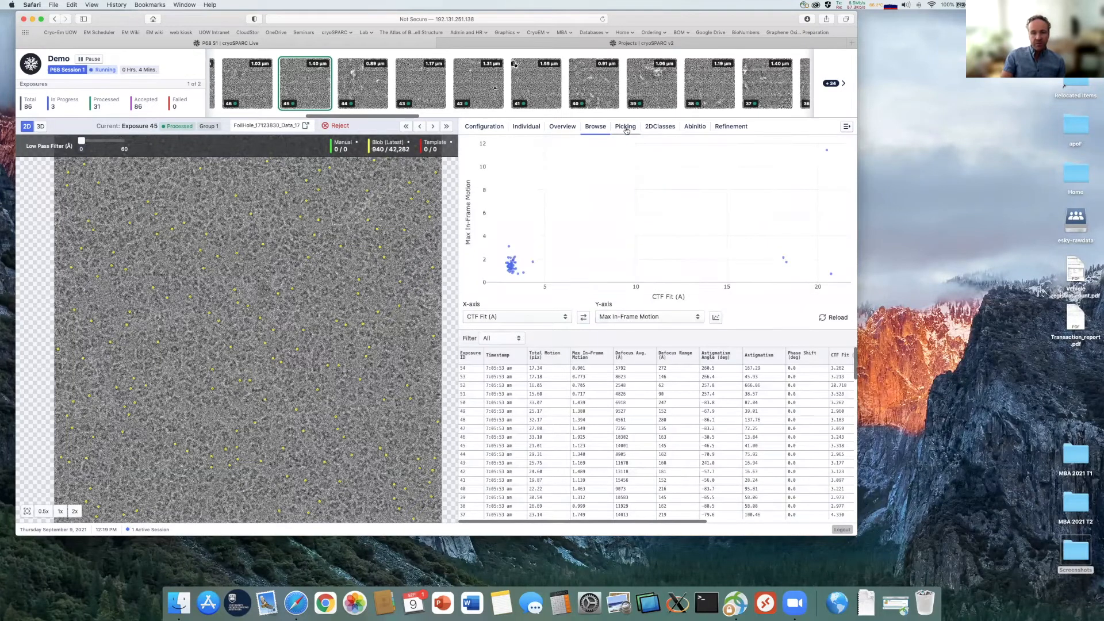
left_click(626, 127)
left_click(594, 130)
left_click(632, 128)
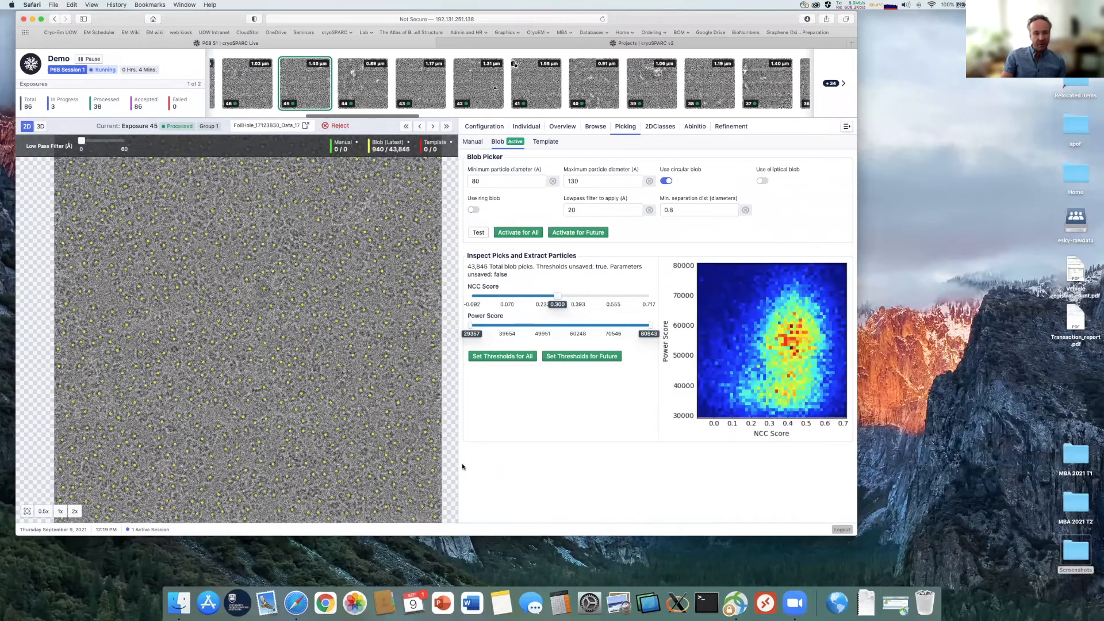
Check the blob picks on exposures 43 and 46, and start a template 2D classification from the blob picks.
left_click(414, 72)
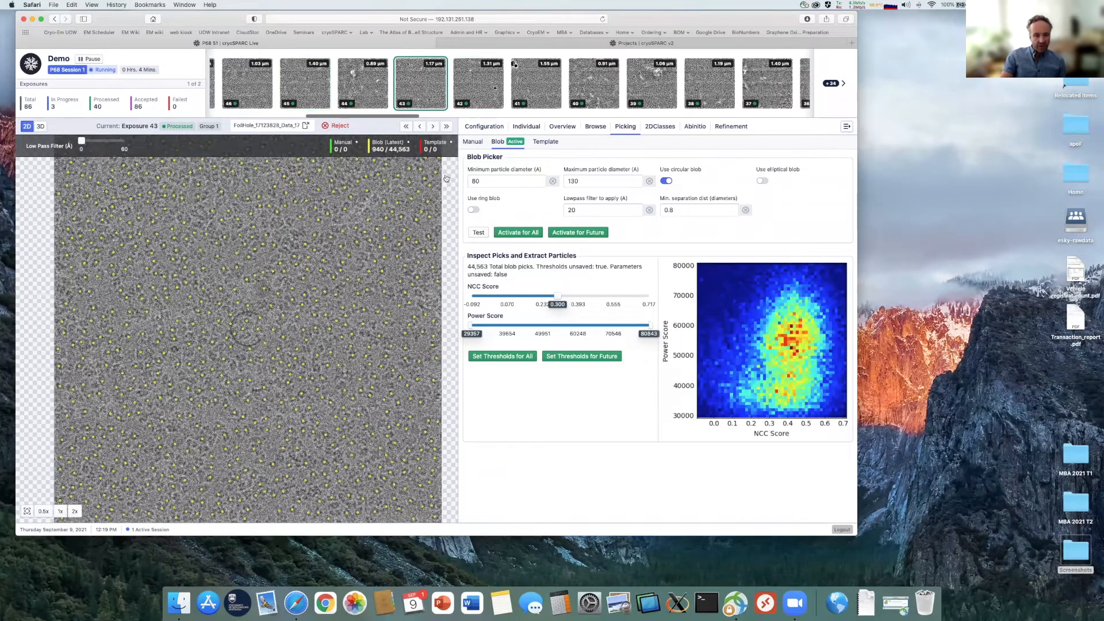
left_click(536, 84)
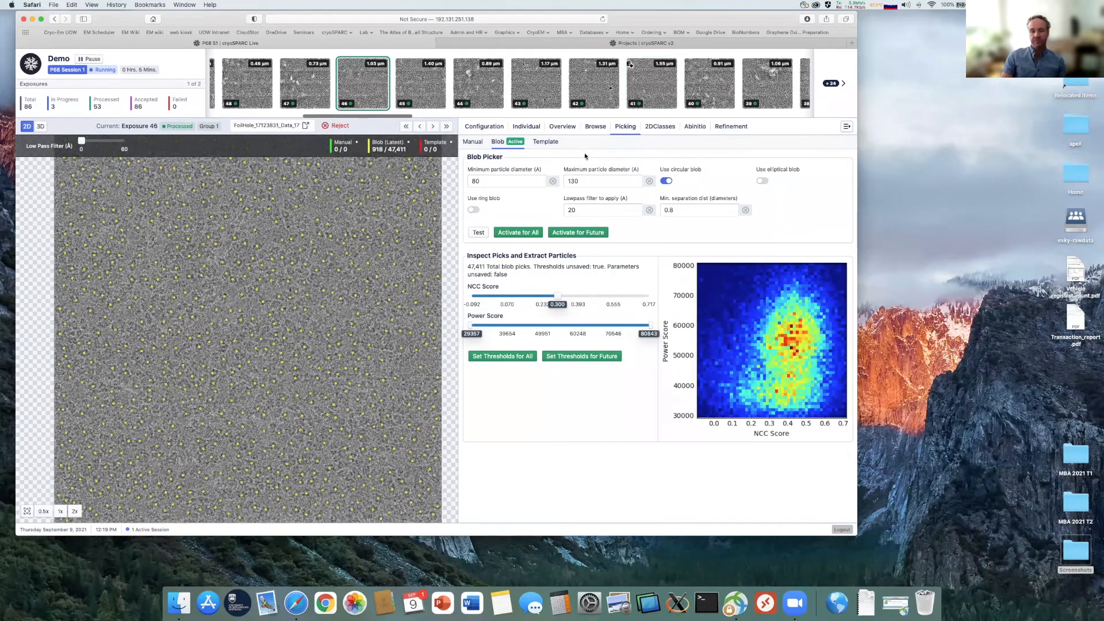
left_click(544, 143)
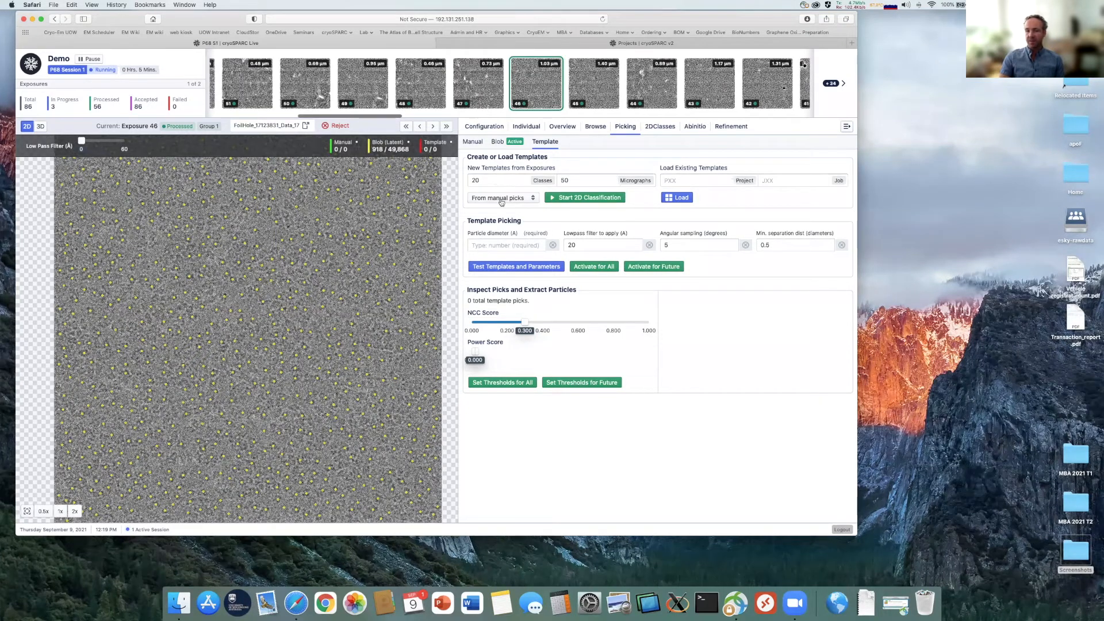
left_click(502, 199)
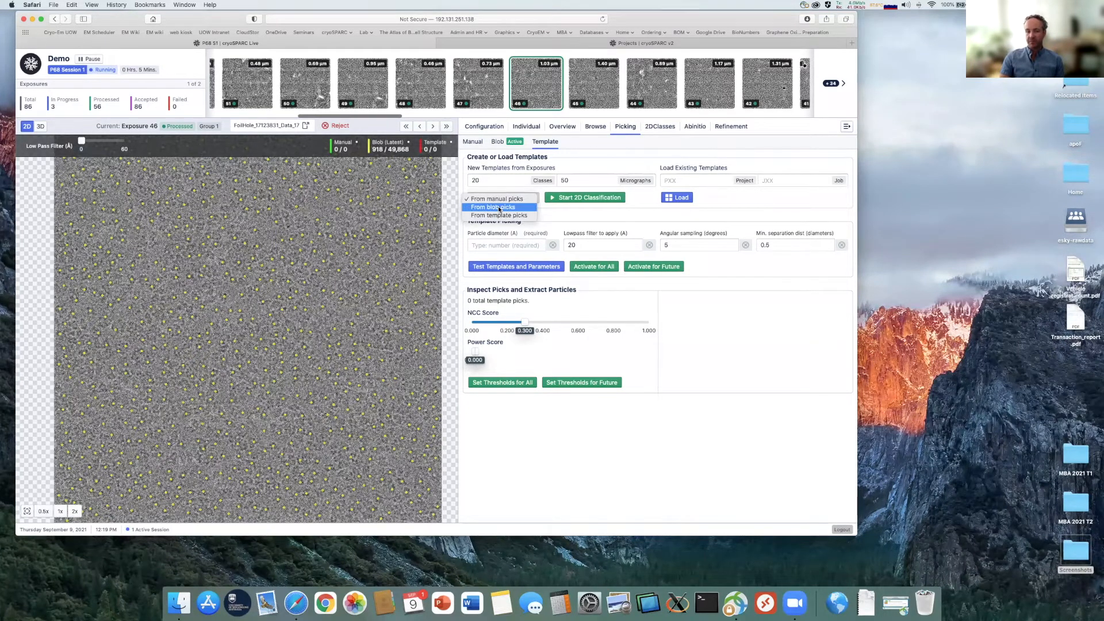
key("Return")
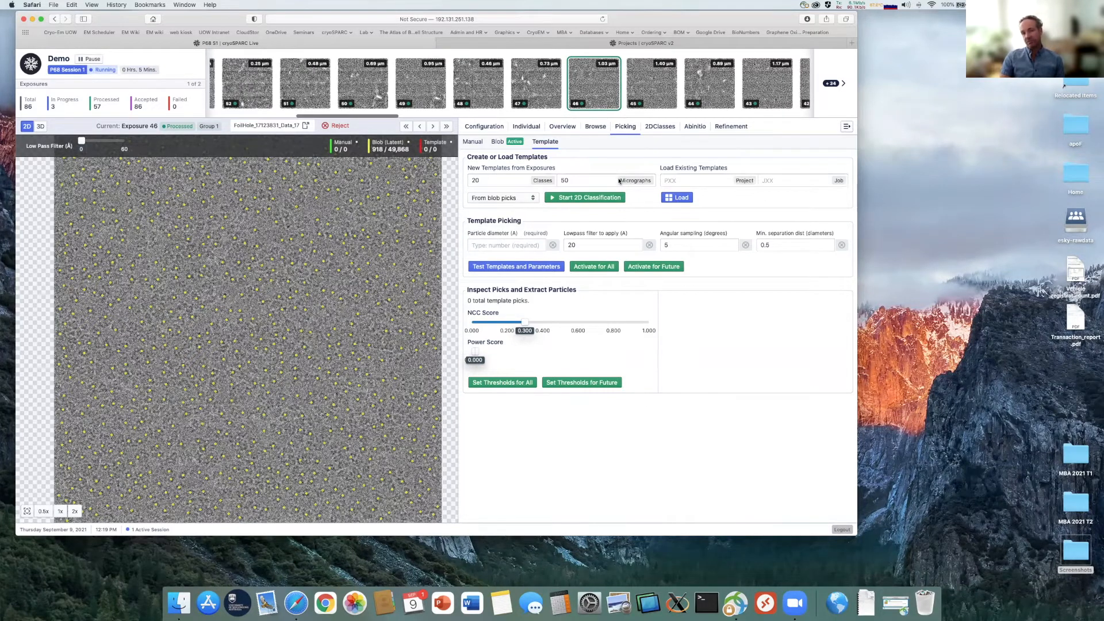
left_click(554, 199)
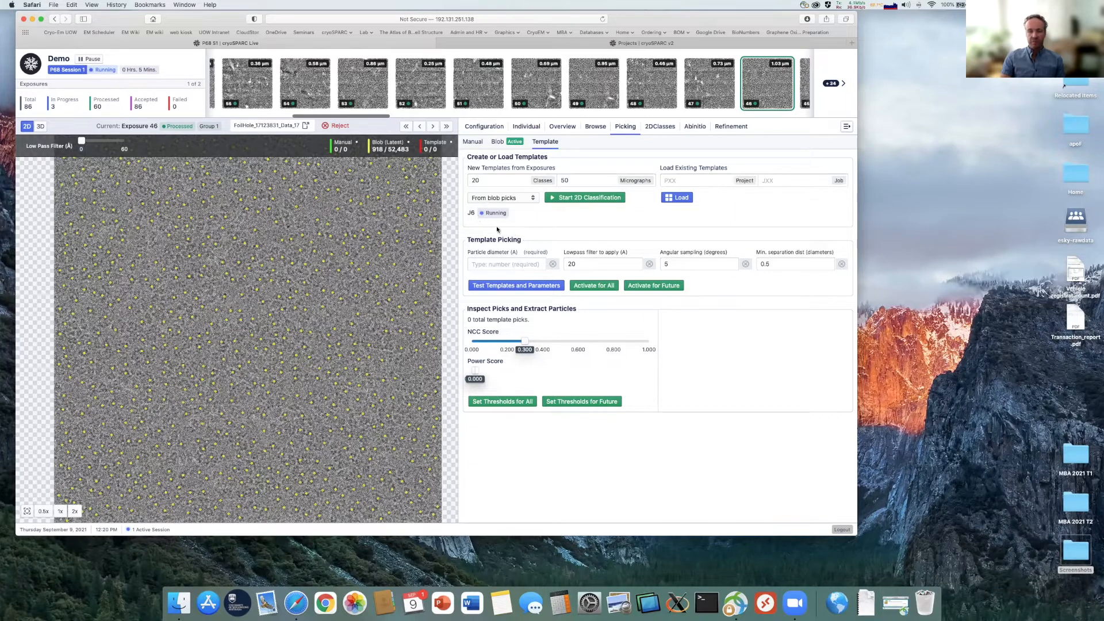
Switch to the main cryoSPARC interface, open project P68's workspace W1 and examine the 2D classification job J6's class averages and plots.
left_click_drag(344, 118, 240, 118)
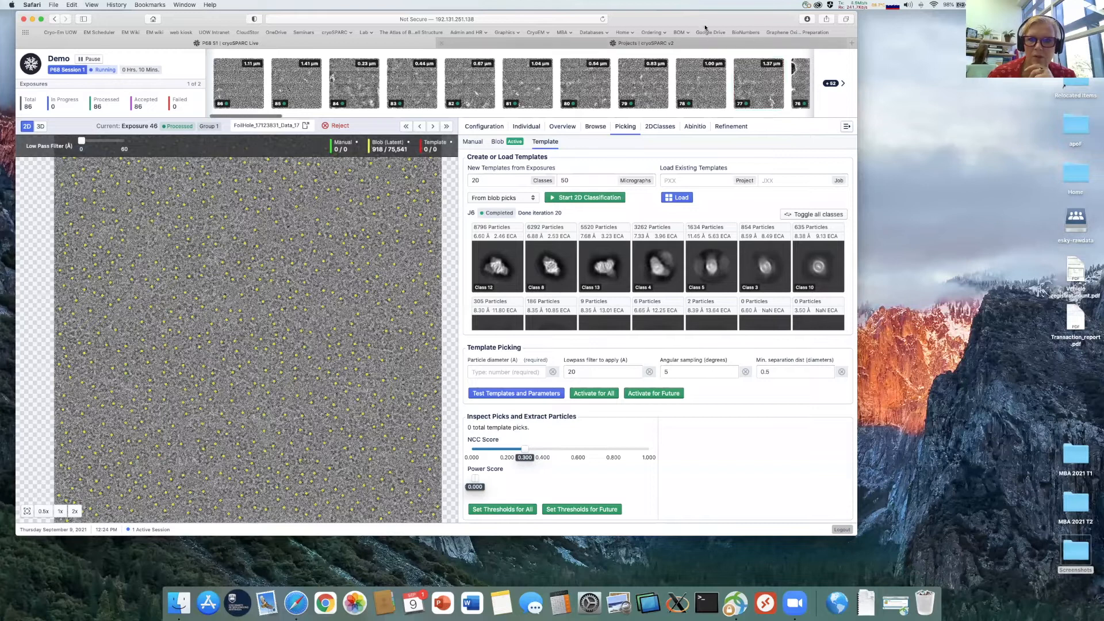
left_click(693, 48)
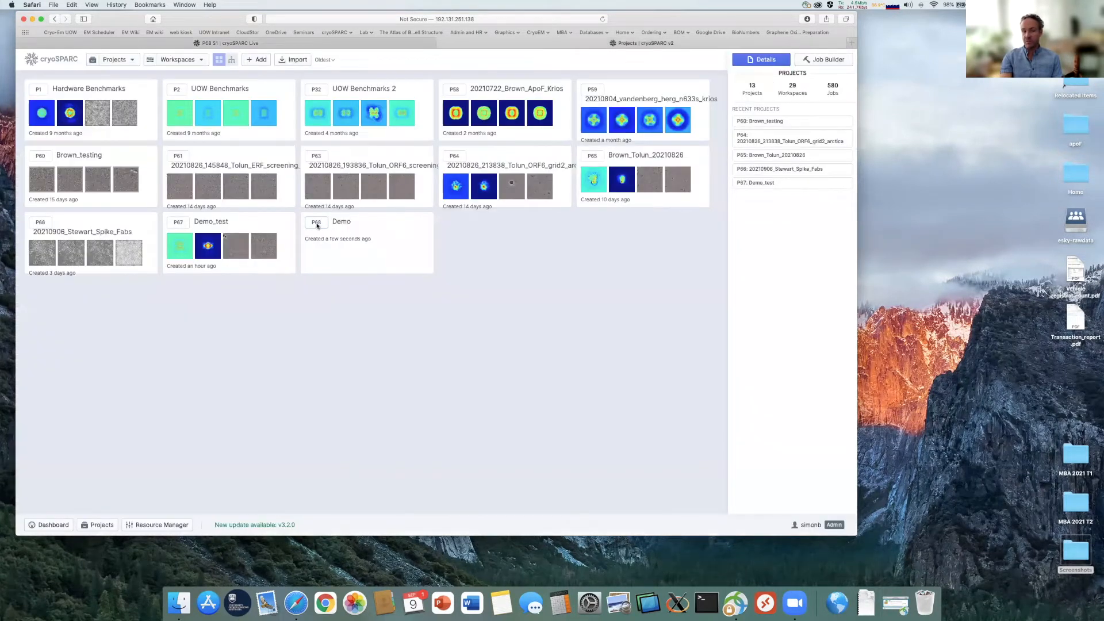
left_click(317, 226)
left_click(44, 89)
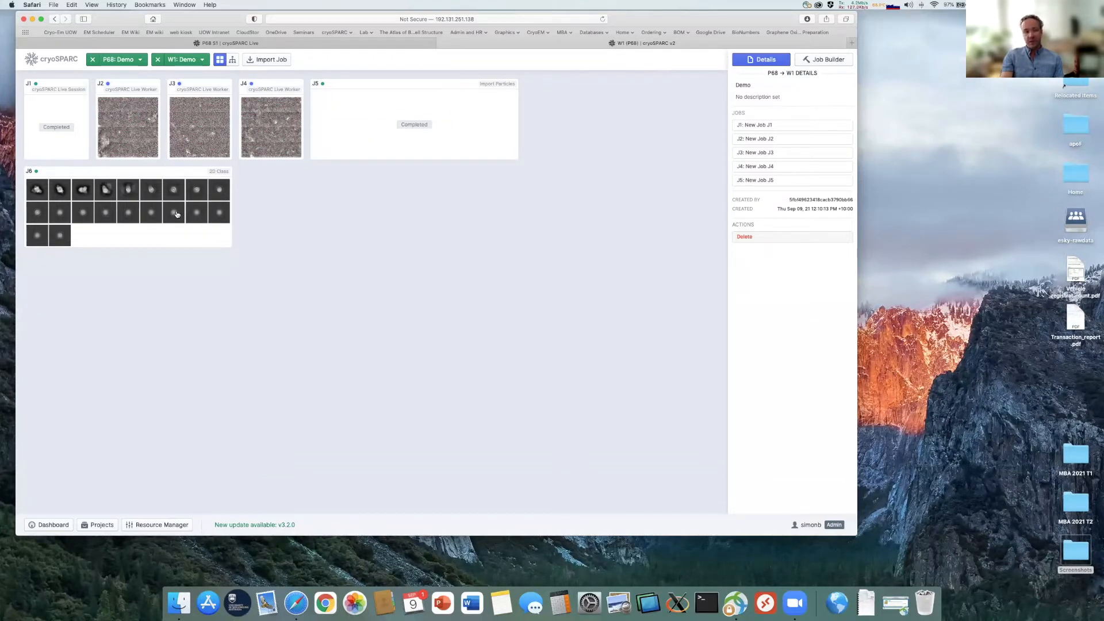
left_click(161, 177)
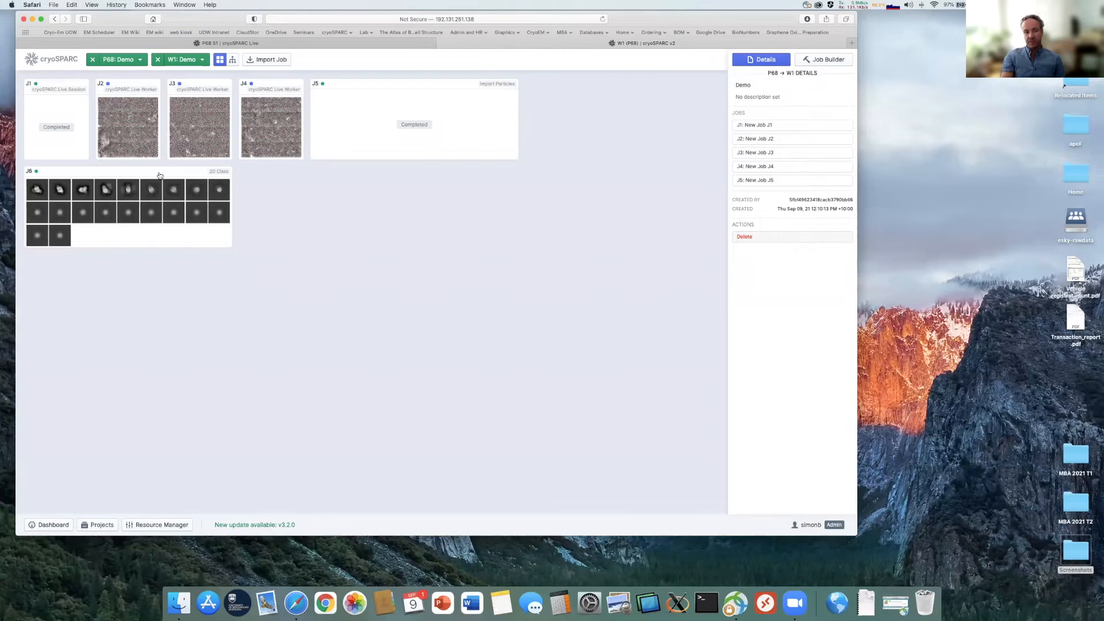
left_click(231, 182)
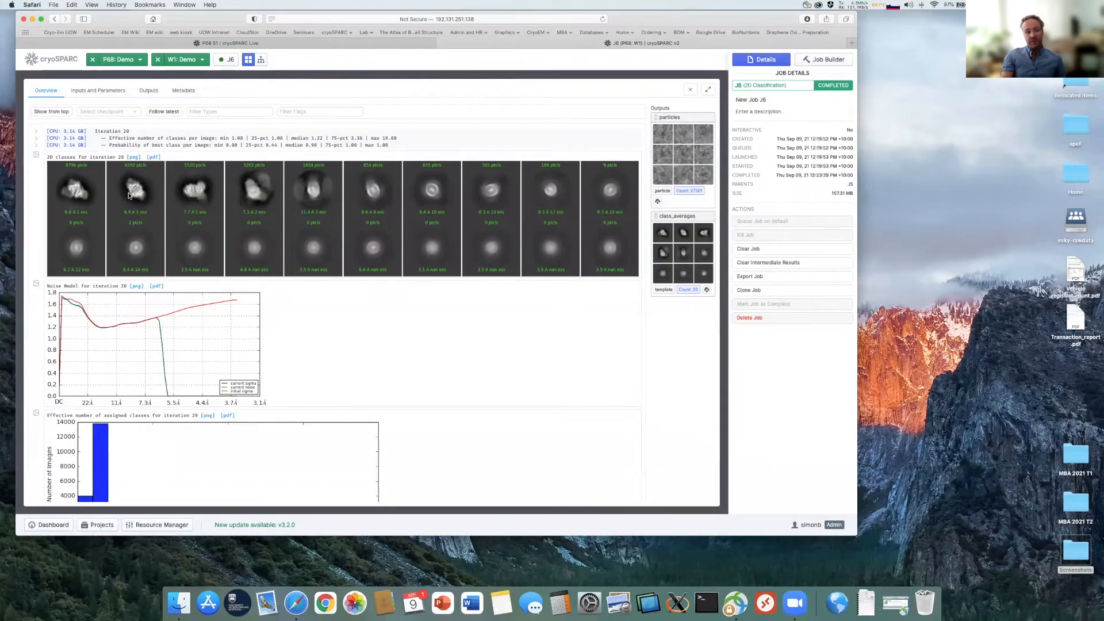
scroll(305, 263, "down", 5)
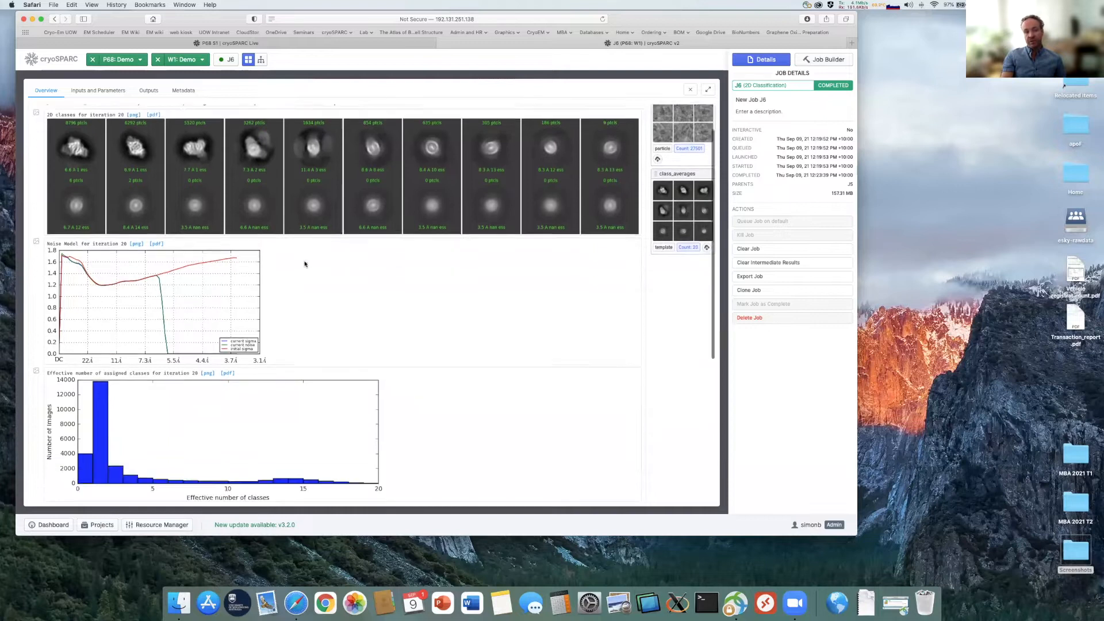
scroll(305, 263, "up", 5)
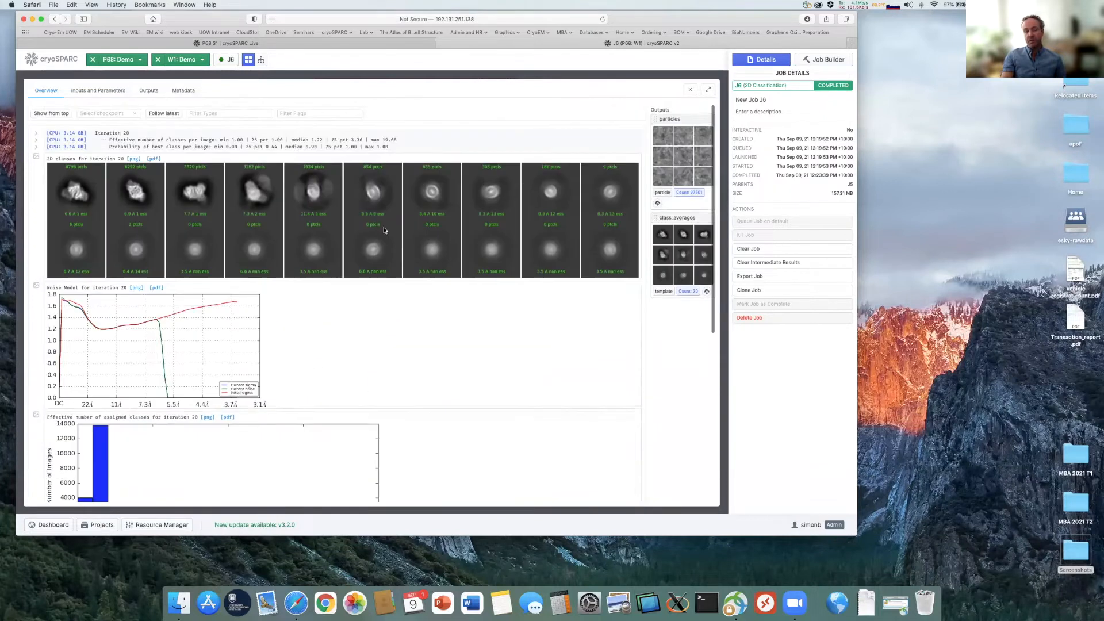
left_click(690, 91)
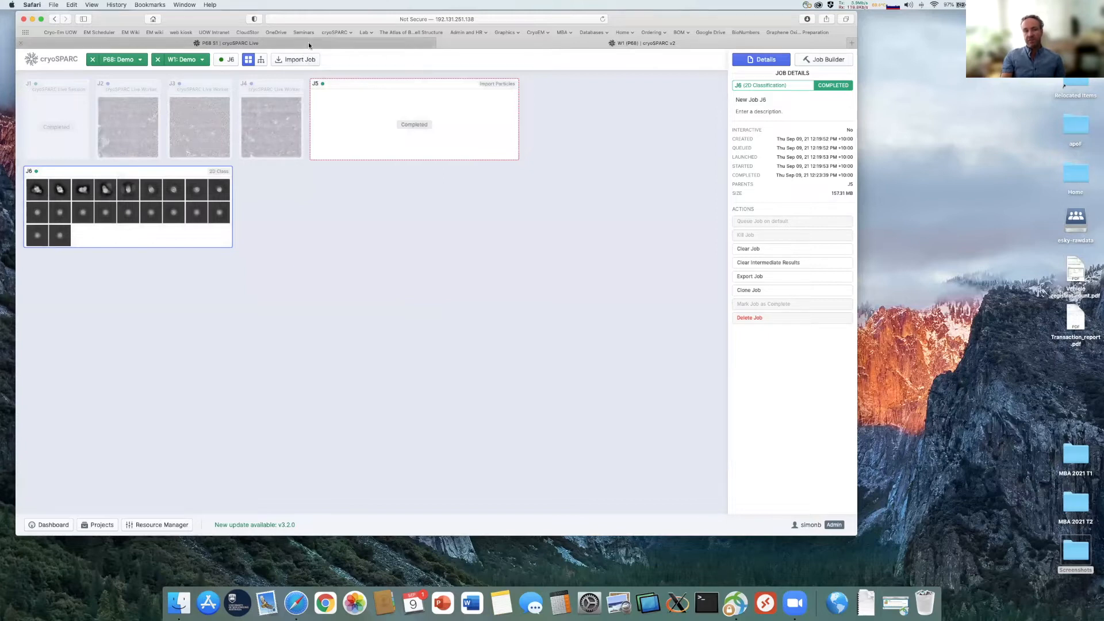
Go back from workspace W1 to the projects overview and reopen the P68 Demo project.
mouse_move(308, 42)
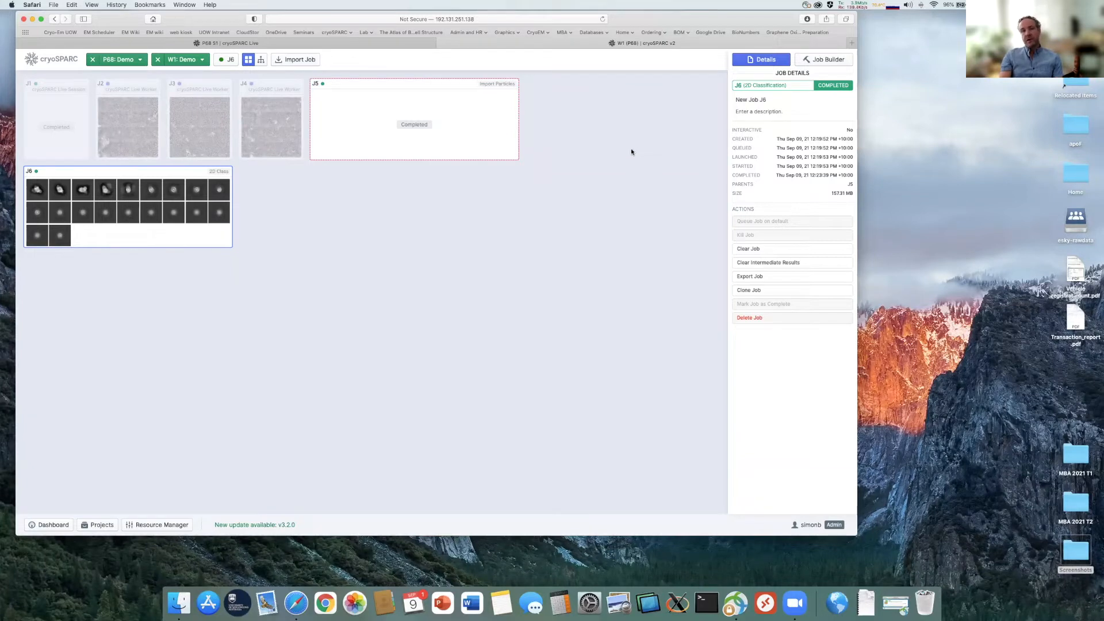
left_click(159, 61)
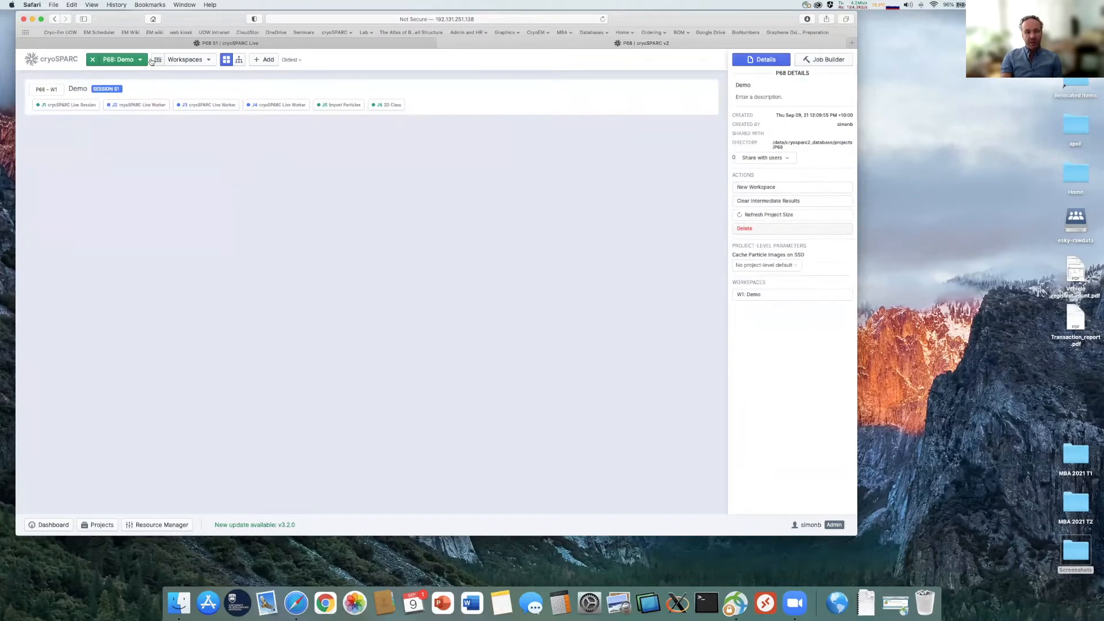
left_click(92, 61)
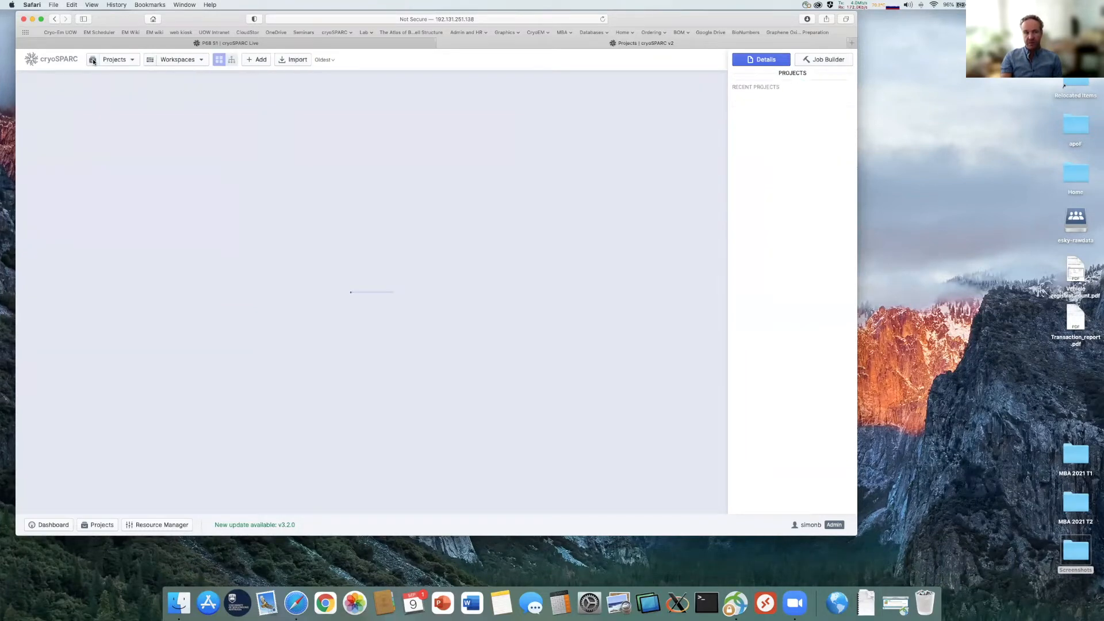
left_click(318, 224)
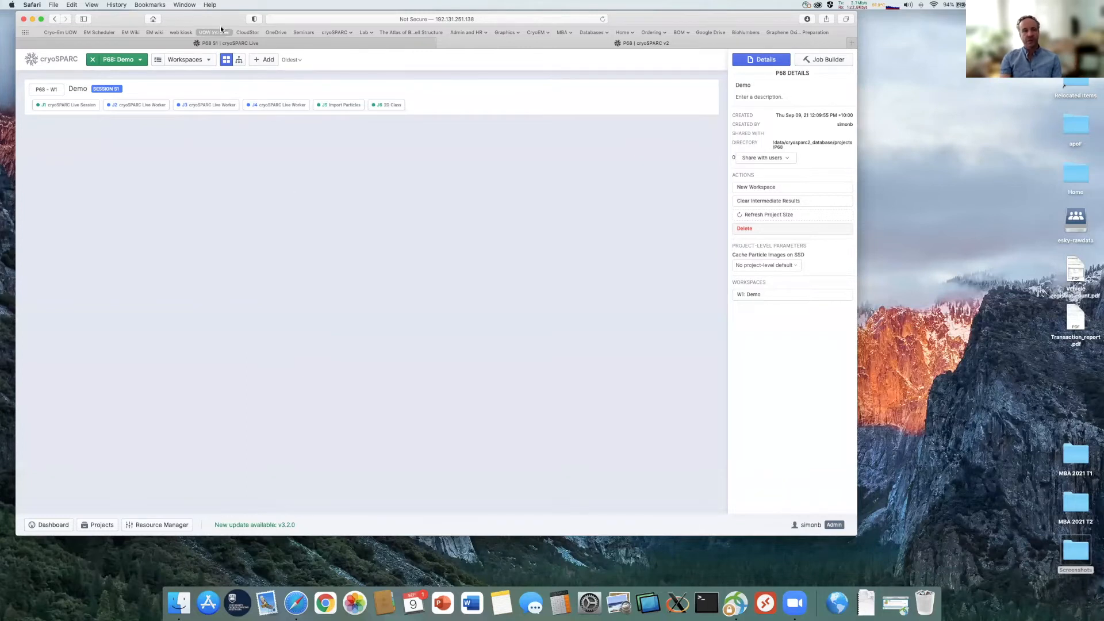
Switch back to the cryoSPARC Live session and select class averages 12, 8 and 13 as picking templates.
left_click(247, 46)
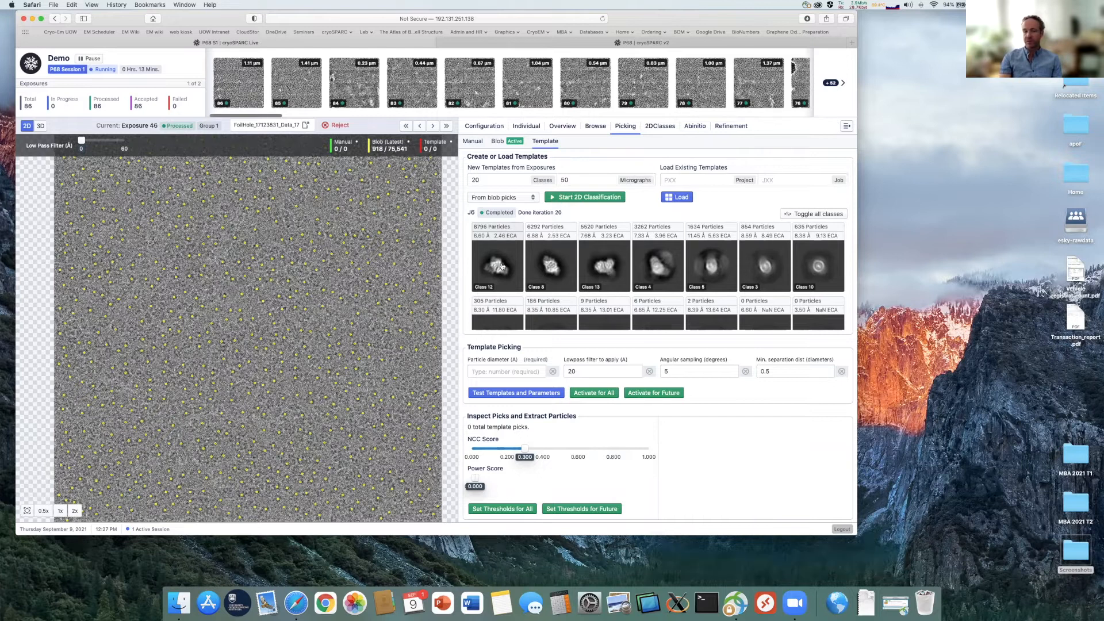
left_click(502, 265)
left_click(553, 266)
left_click(614, 264)
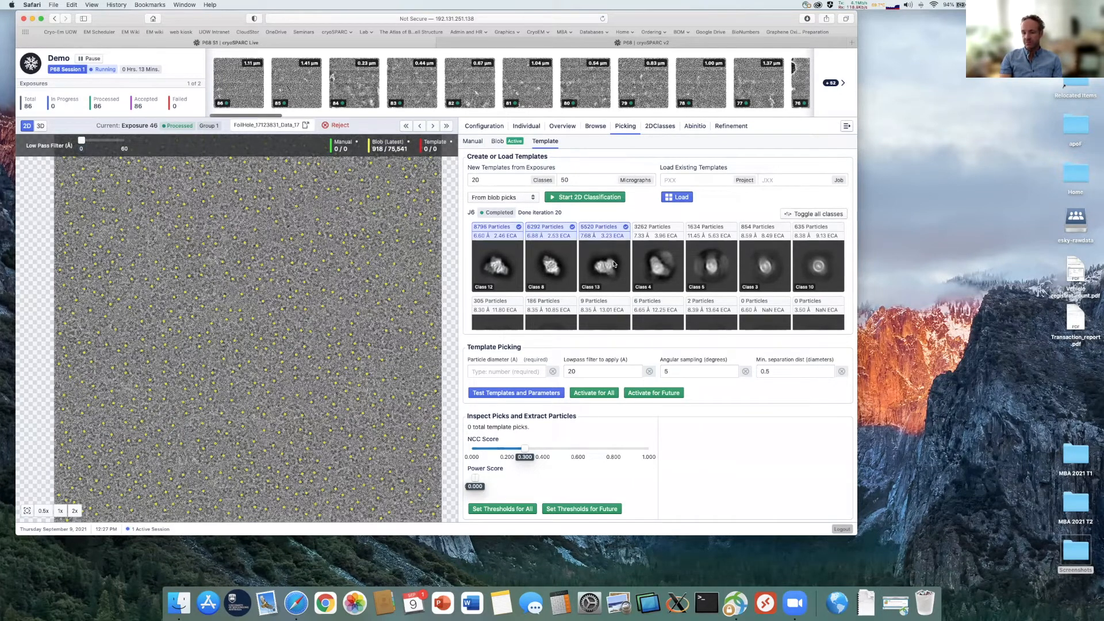
Set the template picker's particle diameter to 130 Å and activate it for all exposures.
left_click(506, 371)
type("130")
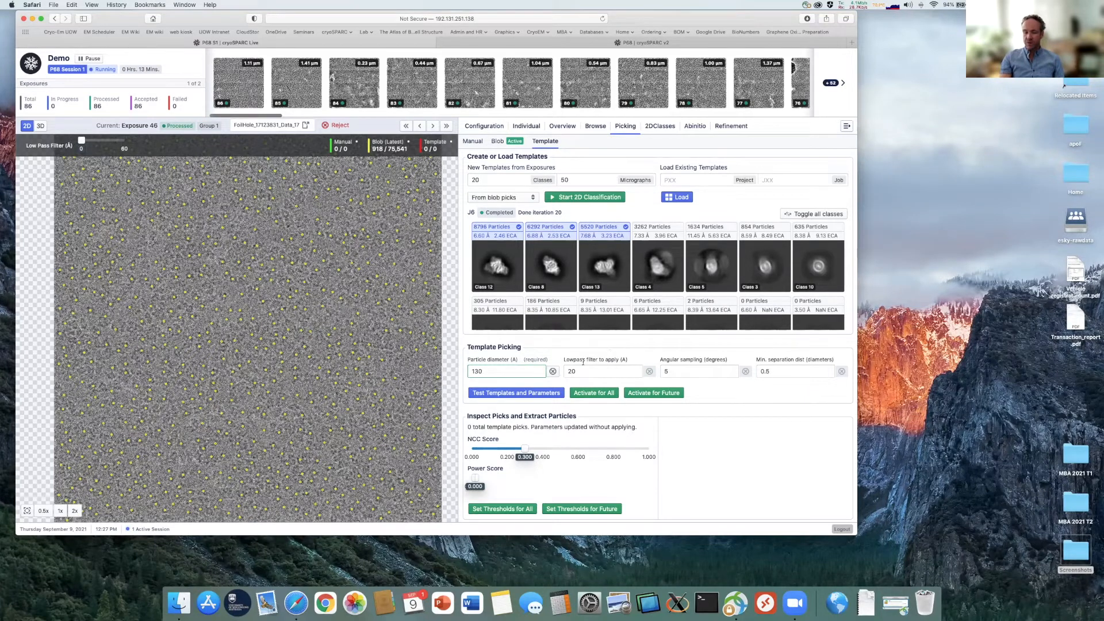
left_click(591, 395)
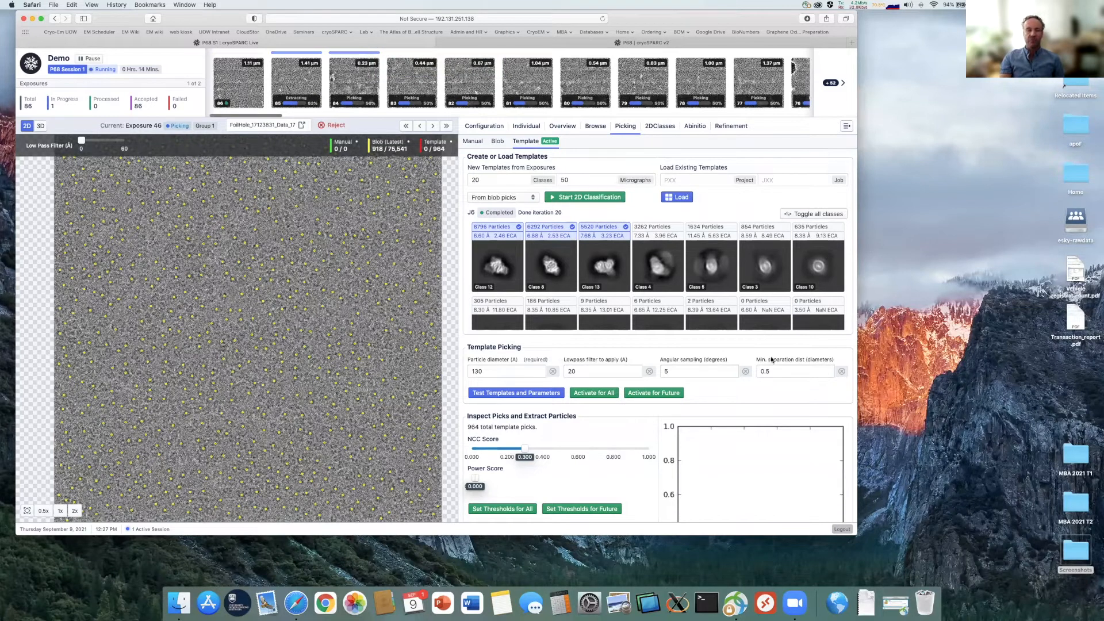
mouse_move(774, 360)
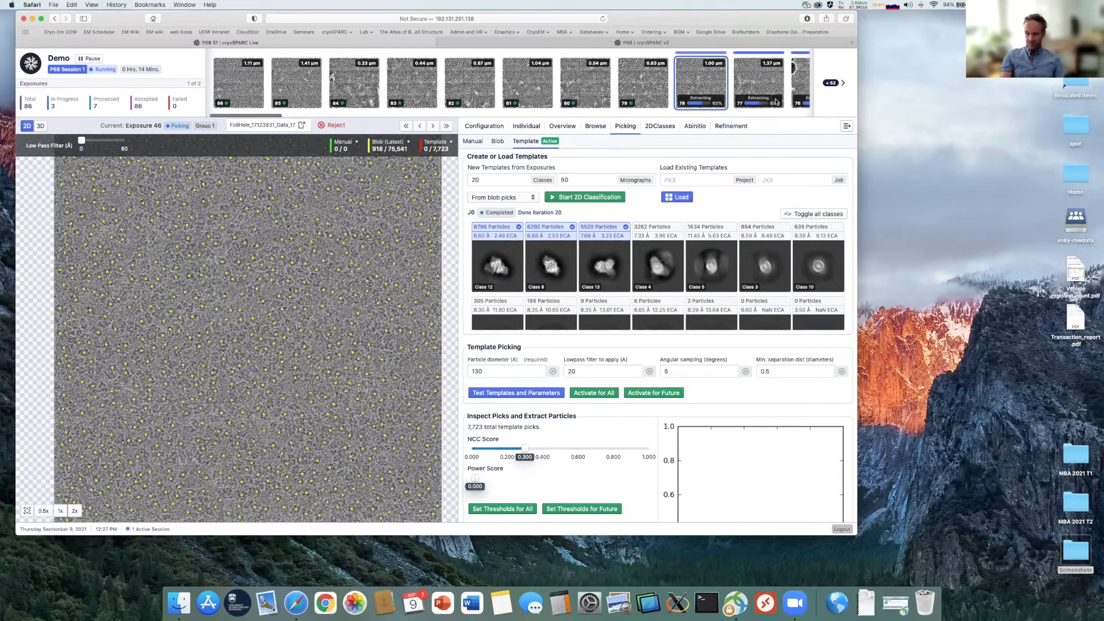
Inspect the template picks on exposure 86 and adjust the minimum NCC score threshold to 0.250.
left_click(241, 80)
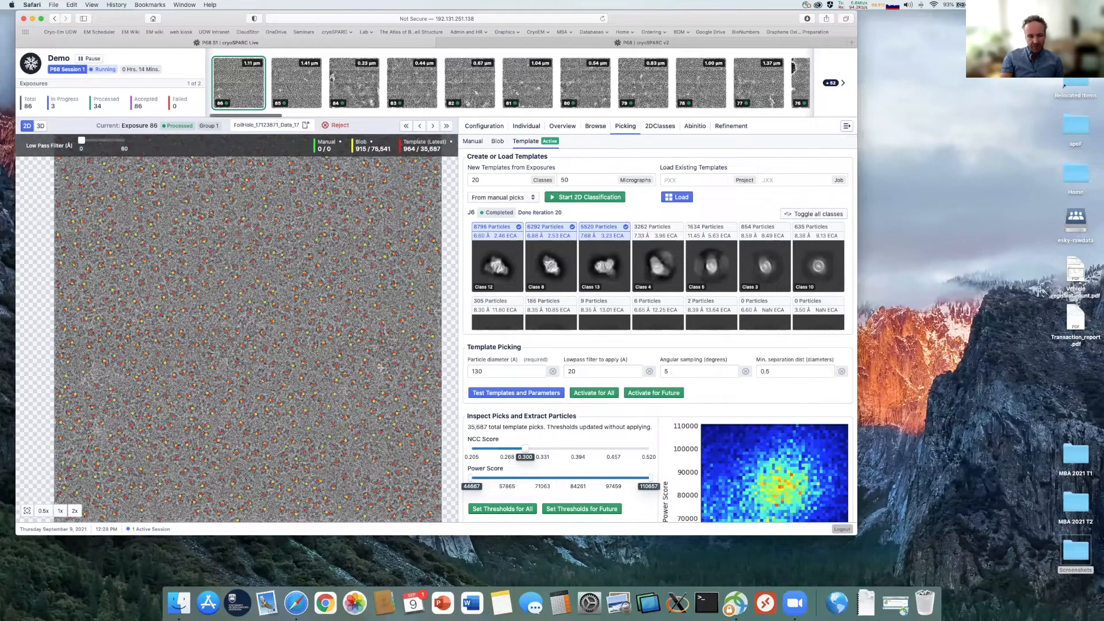
left_click(524, 448)
left_click_drag(524, 448, 500, 448)
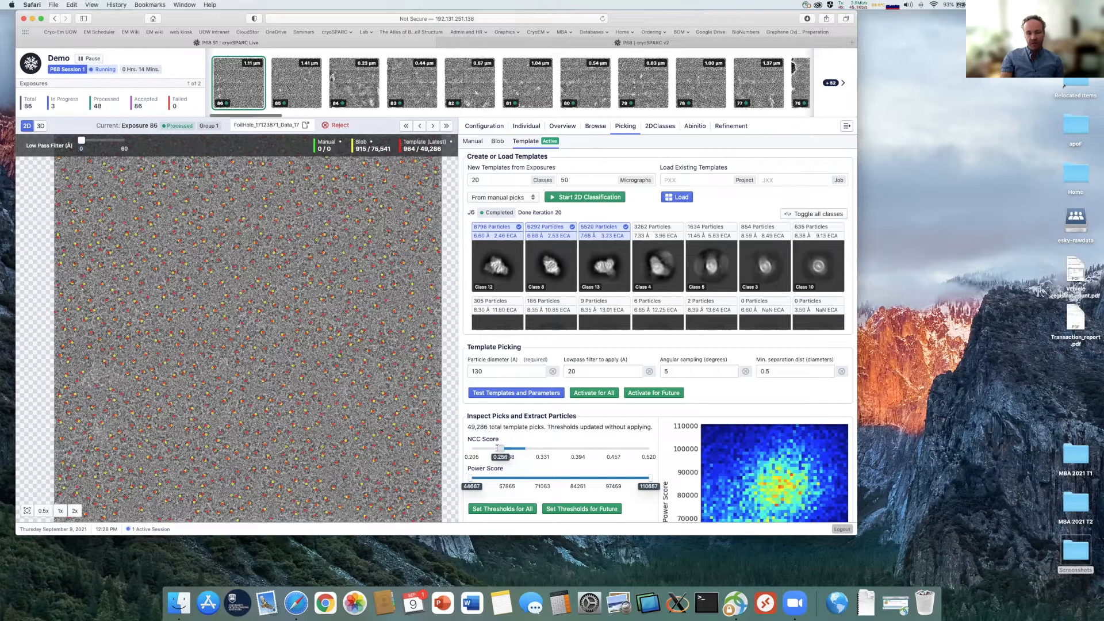
left_click(554, 448)
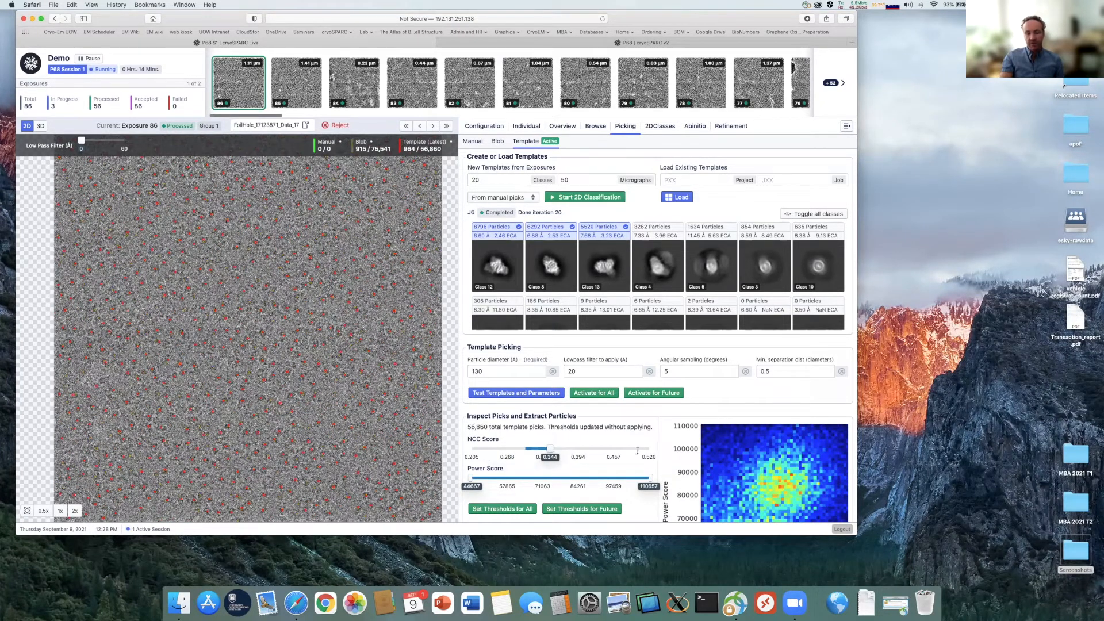
left_click_drag(551, 448, 497, 451)
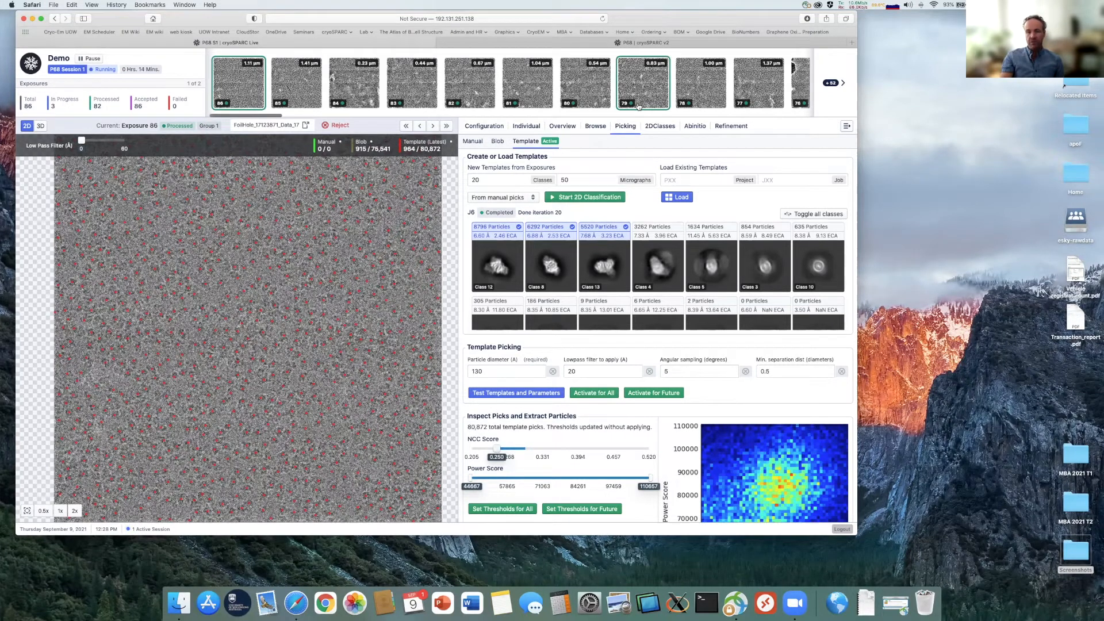
Check the template picks on exposures 77 and 58, and raise the minimum power score threshold to about 58525.
left_click(757, 88)
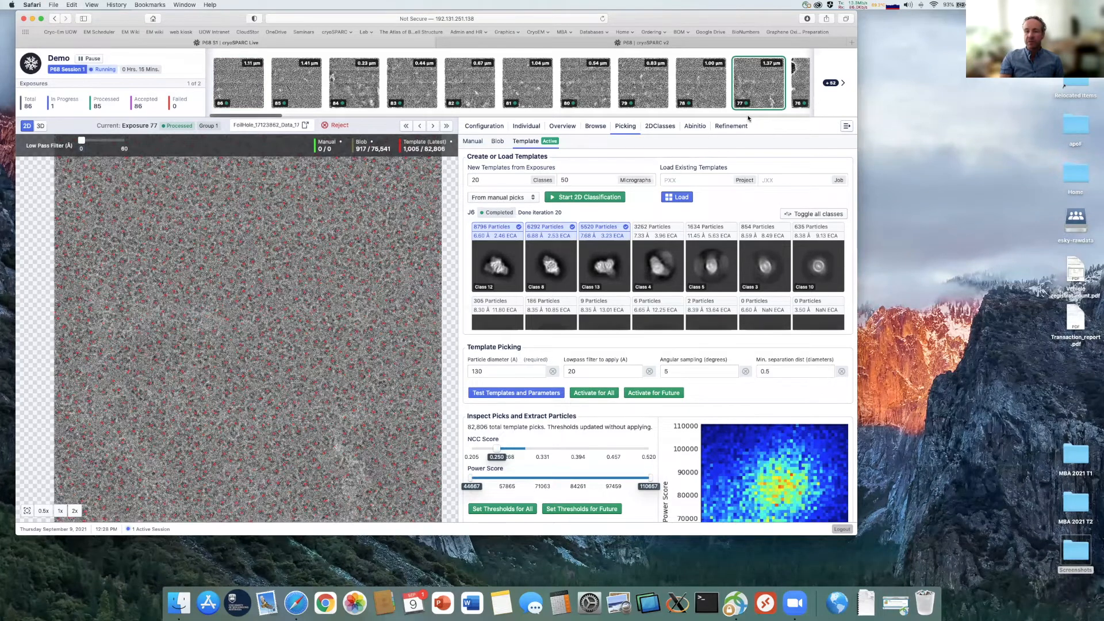
scroll(748, 109, "right", 10)
left_click(691, 93)
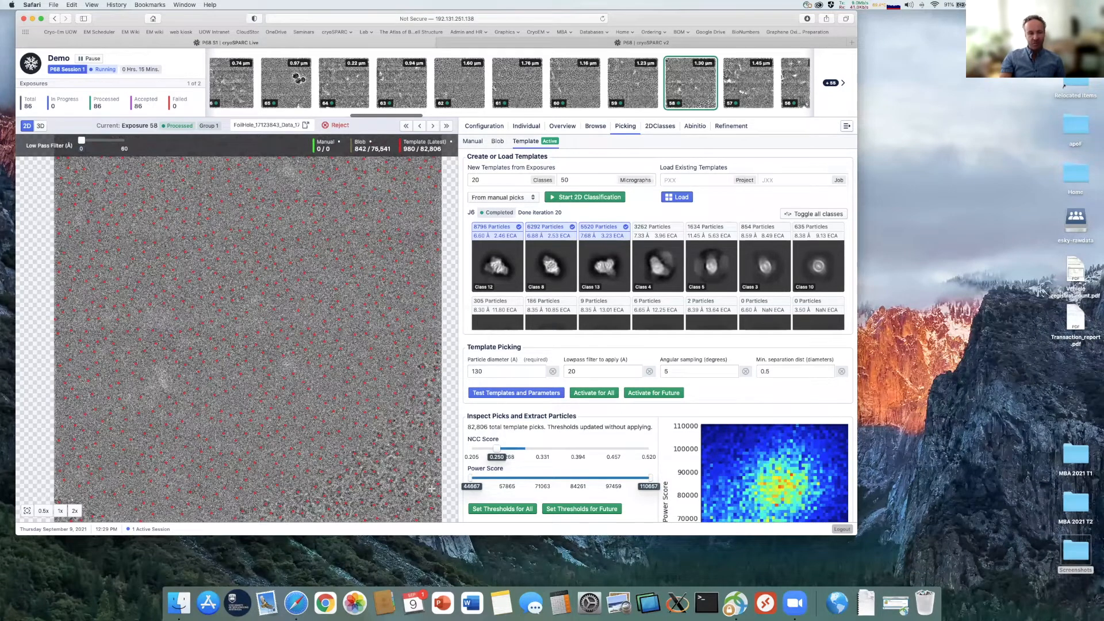
left_click_drag(471, 477, 498, 478)
left_click_drag(499, 479, 507, 478)
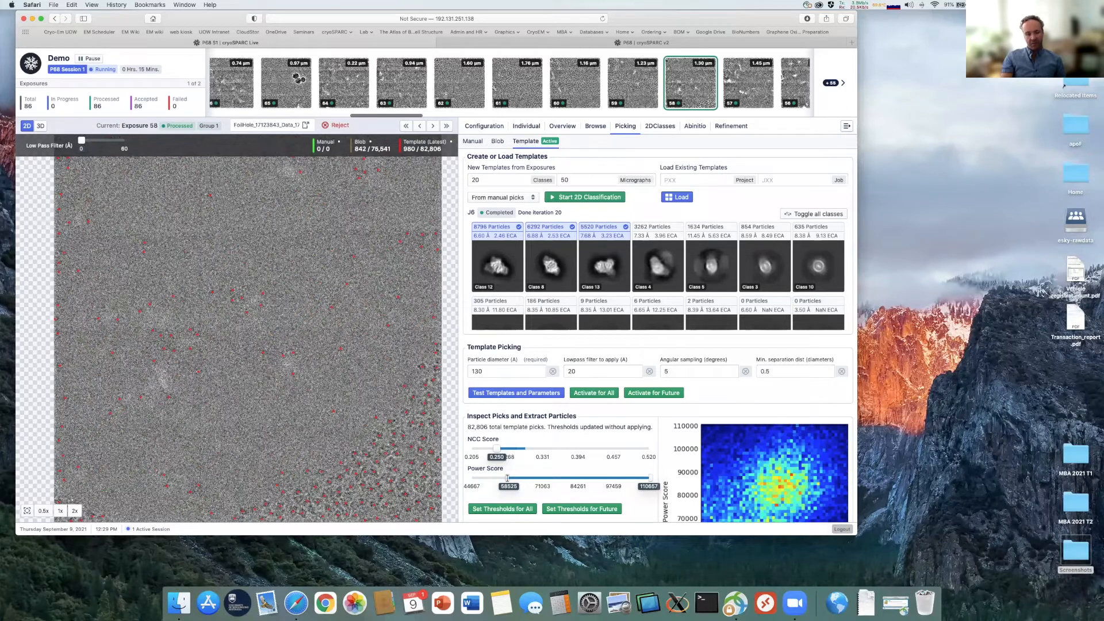
Review the thresholded template picks on further exposures, including 57, 56, 53 and 61.
left_click(743, 95)
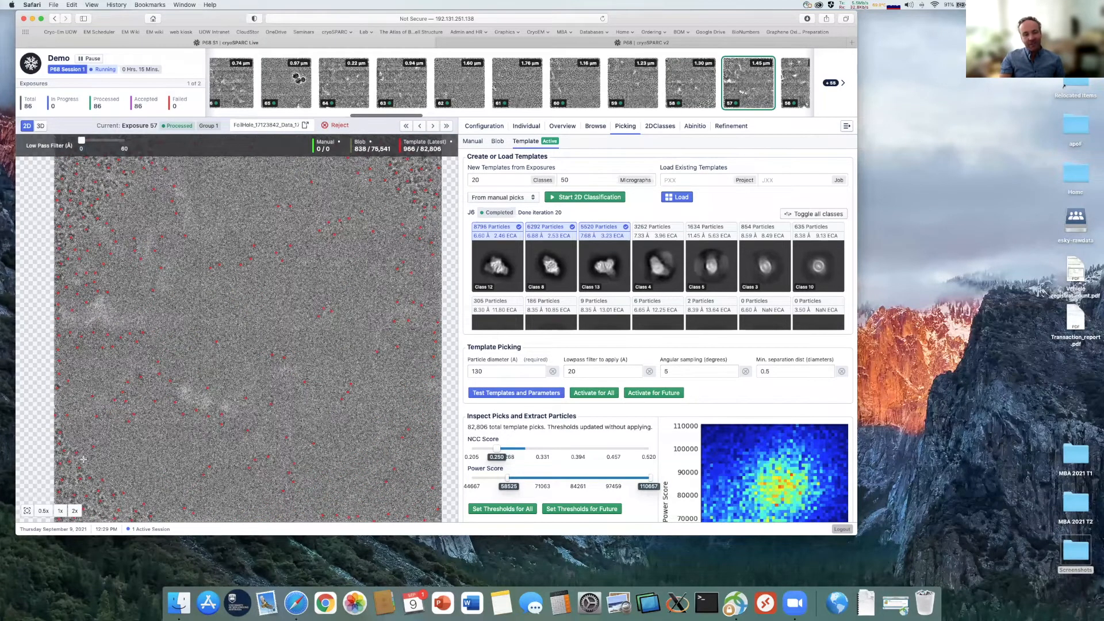
left_click(793, 85)
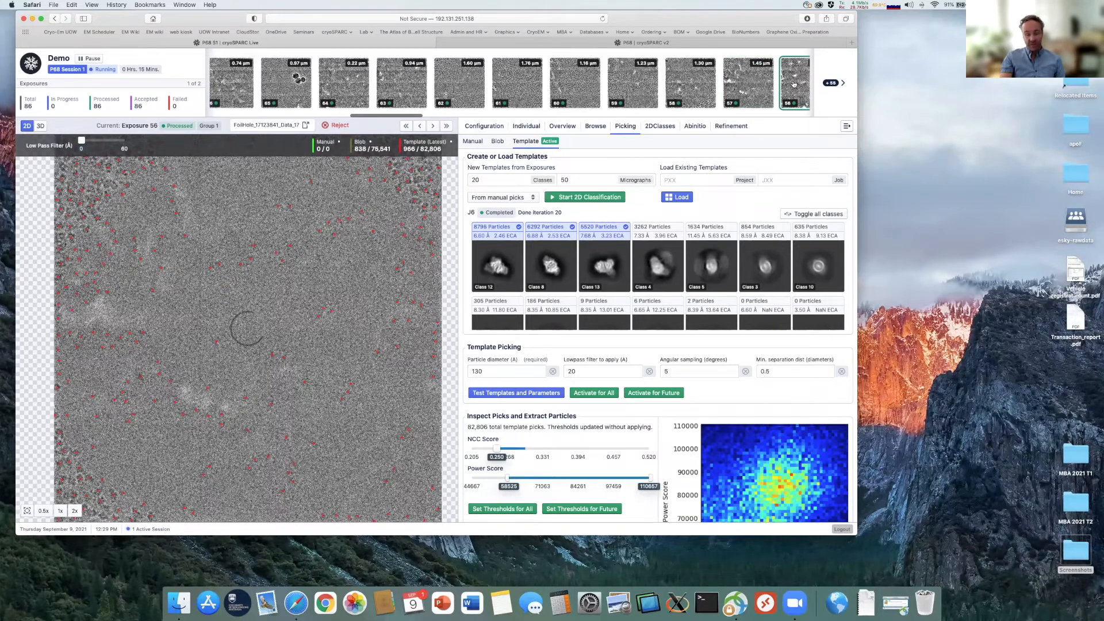
scroll(575, 87, "right", 5)
scroll(647, 96, "right", 3)
left_click(697, 88)
left_click(755, 88)
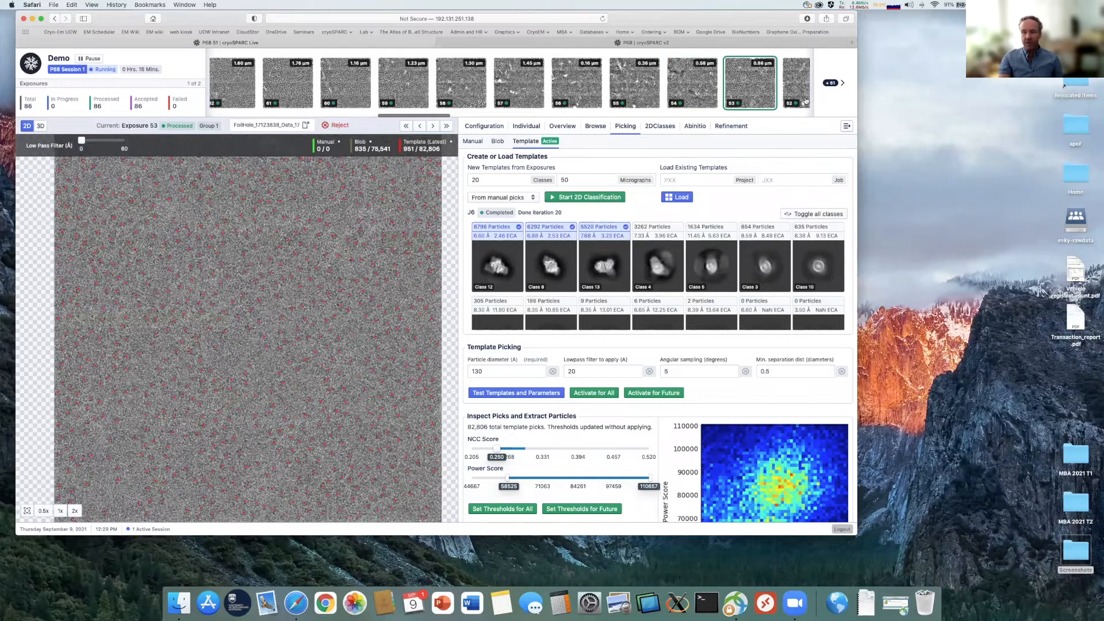
left_click(283, 77)
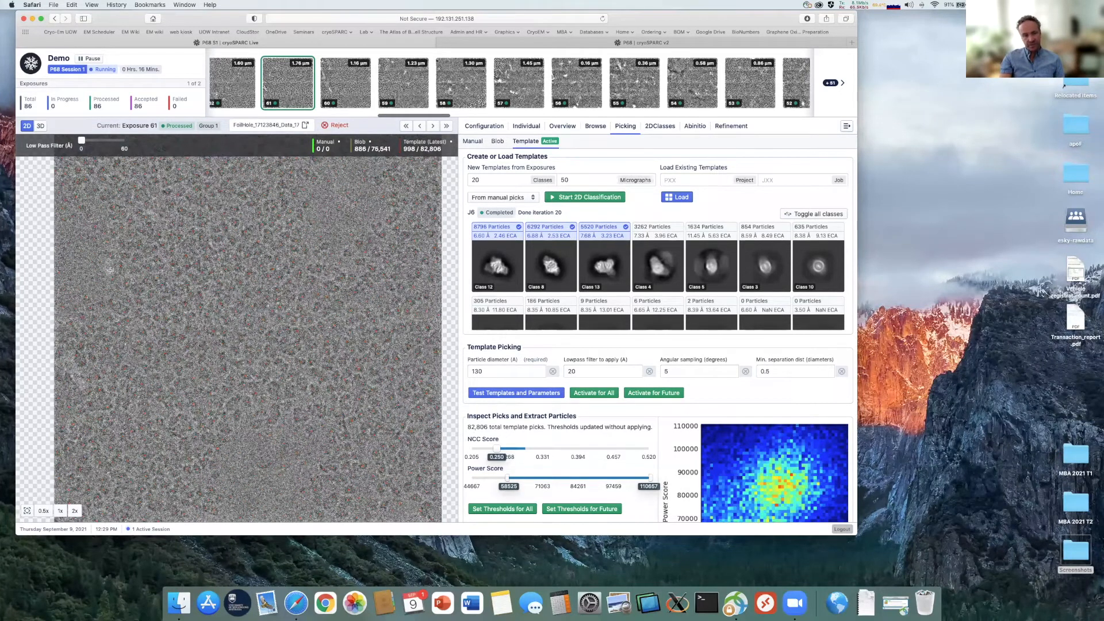
left_click(412, 149)
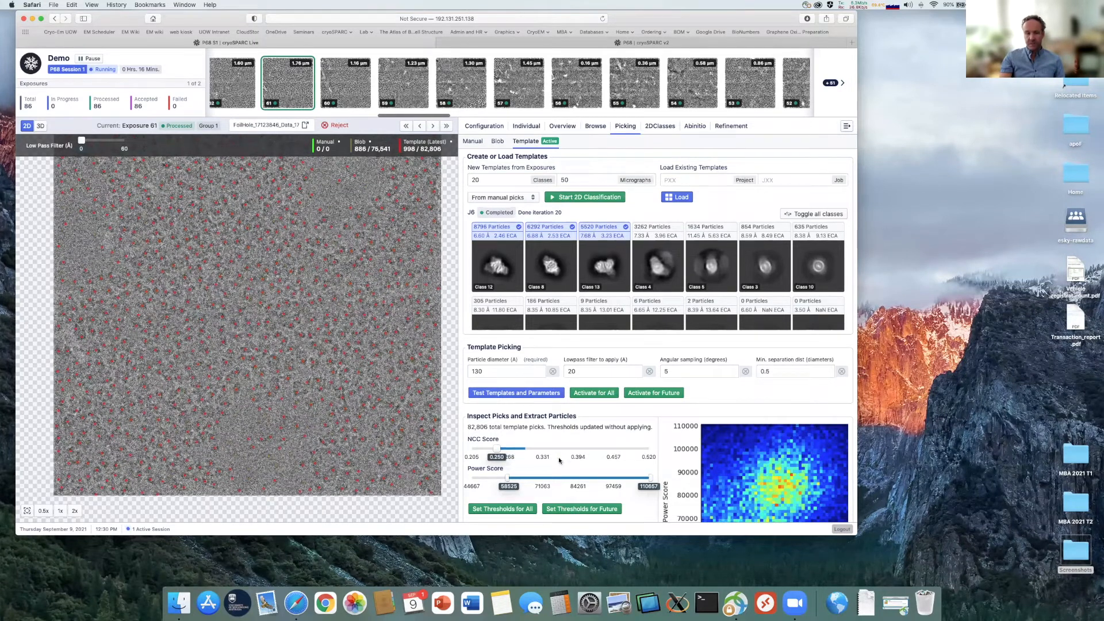
Apply the NCC and power score thresholds to all exposures and check the re-extraction progress across the exposure thumbnails.
scroll(632, 402, "down", 3)
left_click(502, 430)
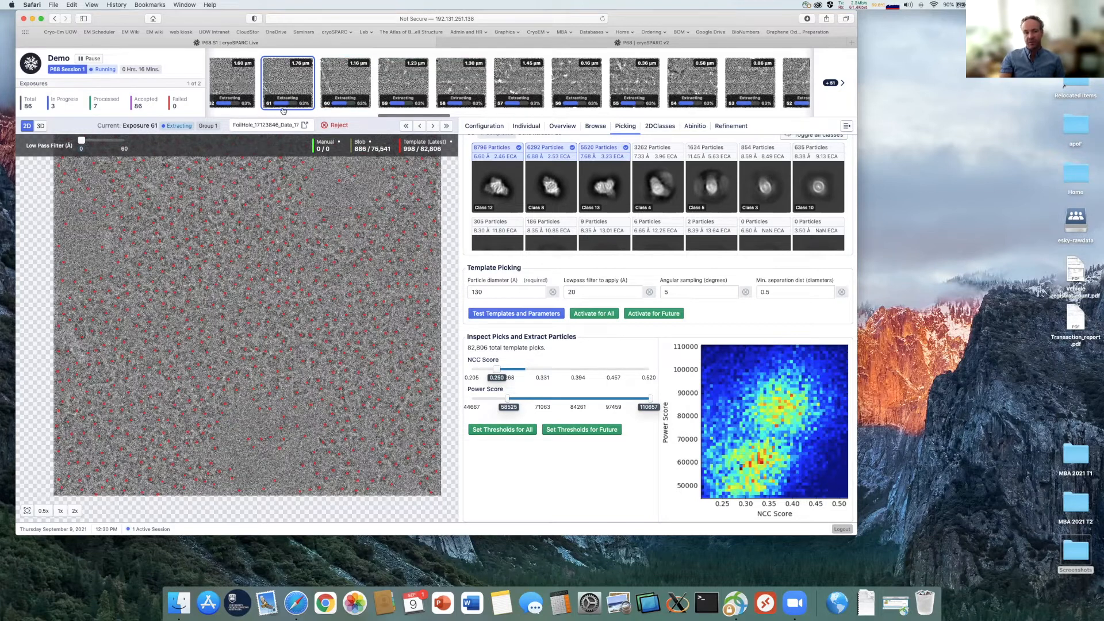
left_click_drag(409, 116, 269, 118)
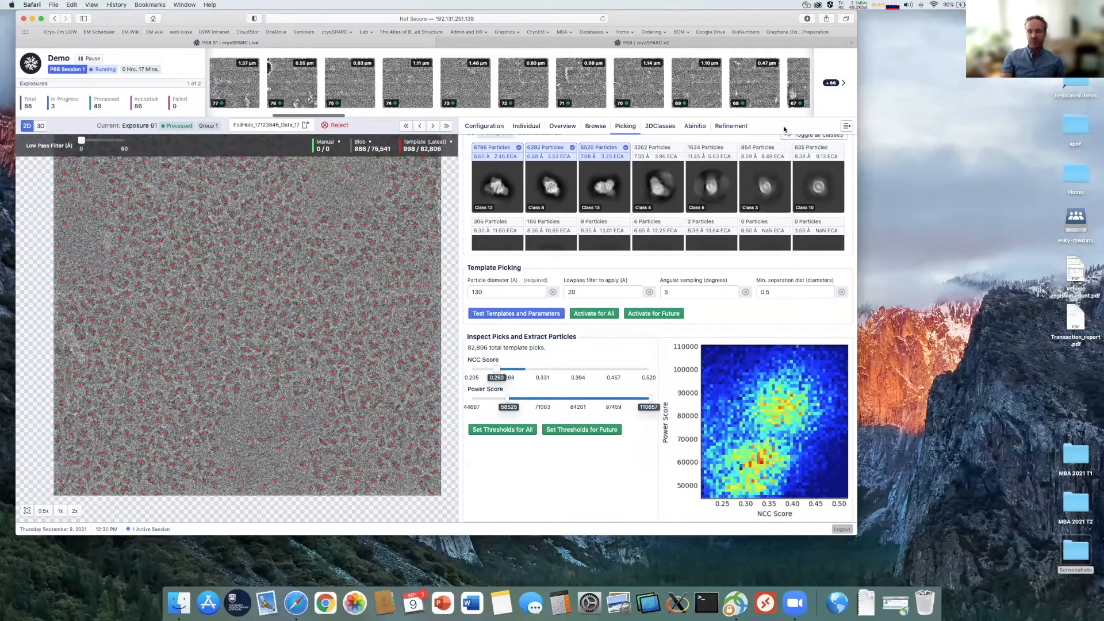
Start streaming 2D classification of the extracted particles with 50 classes, and view the available custom parameter options.
left_click(653, 127)
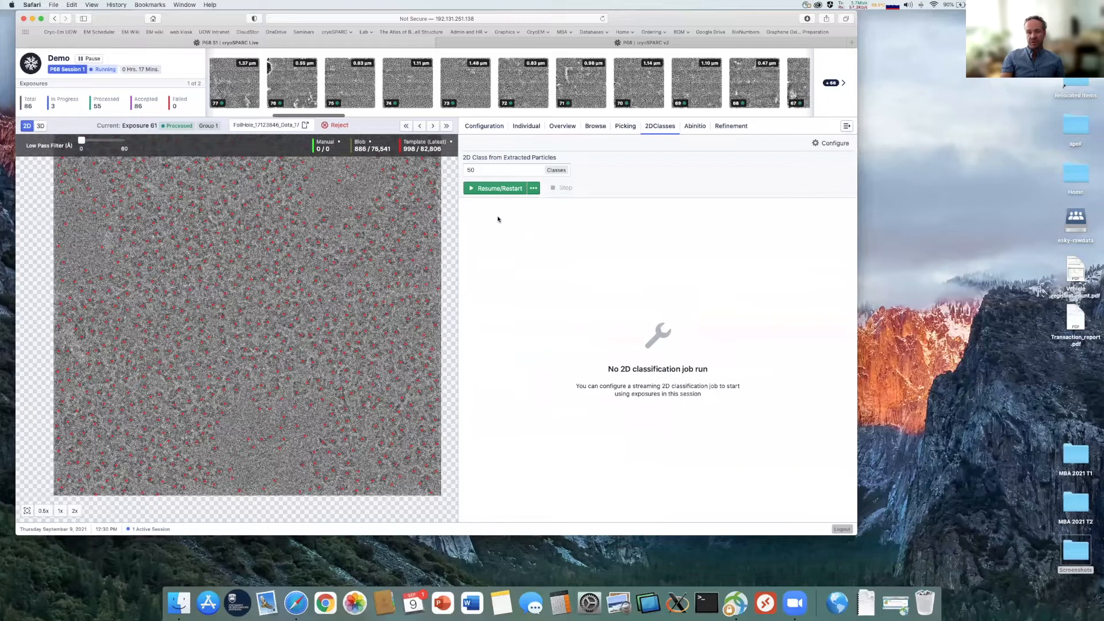
left_click(470, 190)
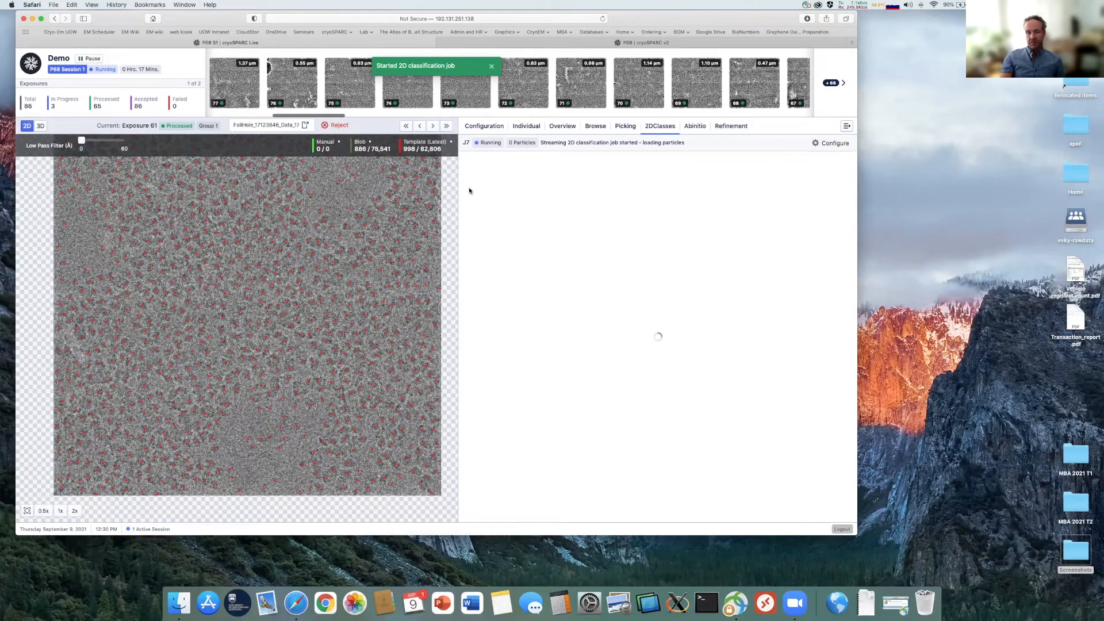
left_click(837, 143)
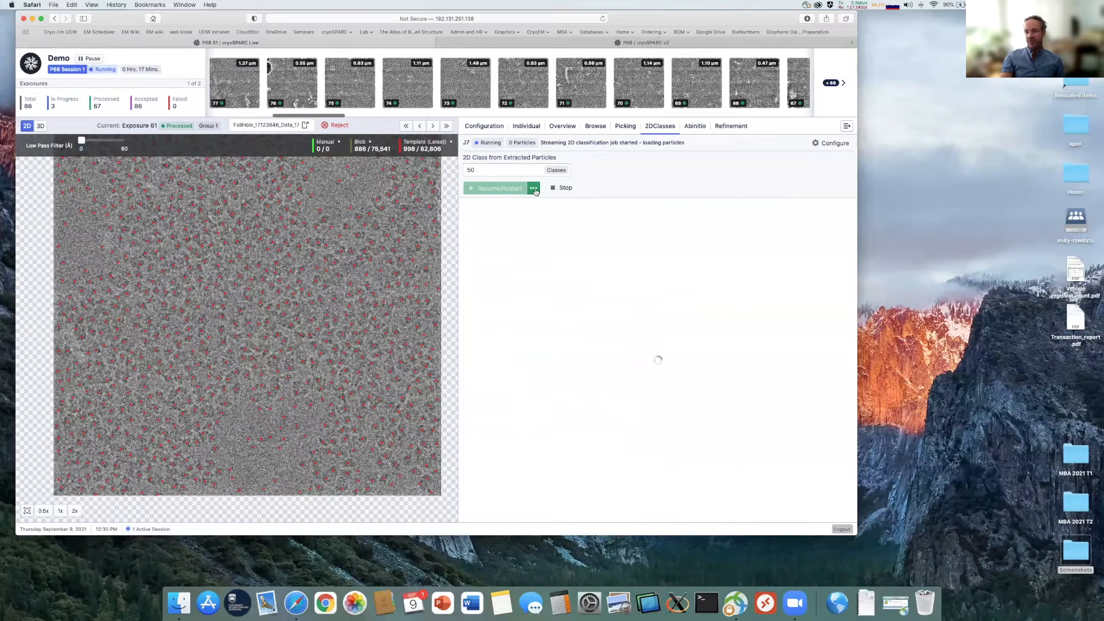
left_click(534, 189)
left_click(535, 191)
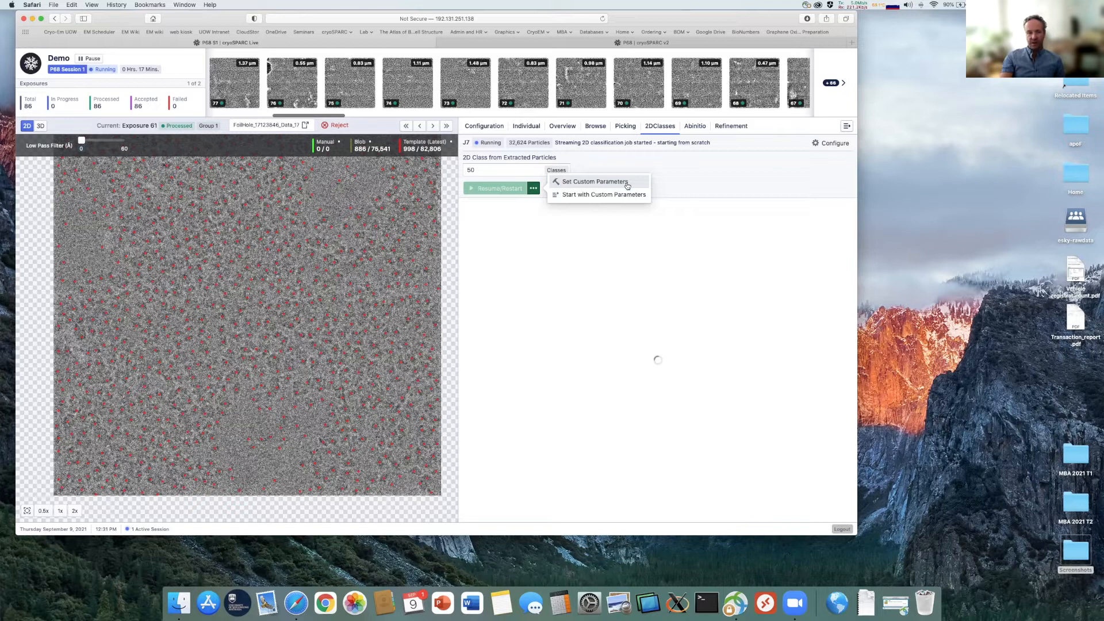
left_click(715, 171)
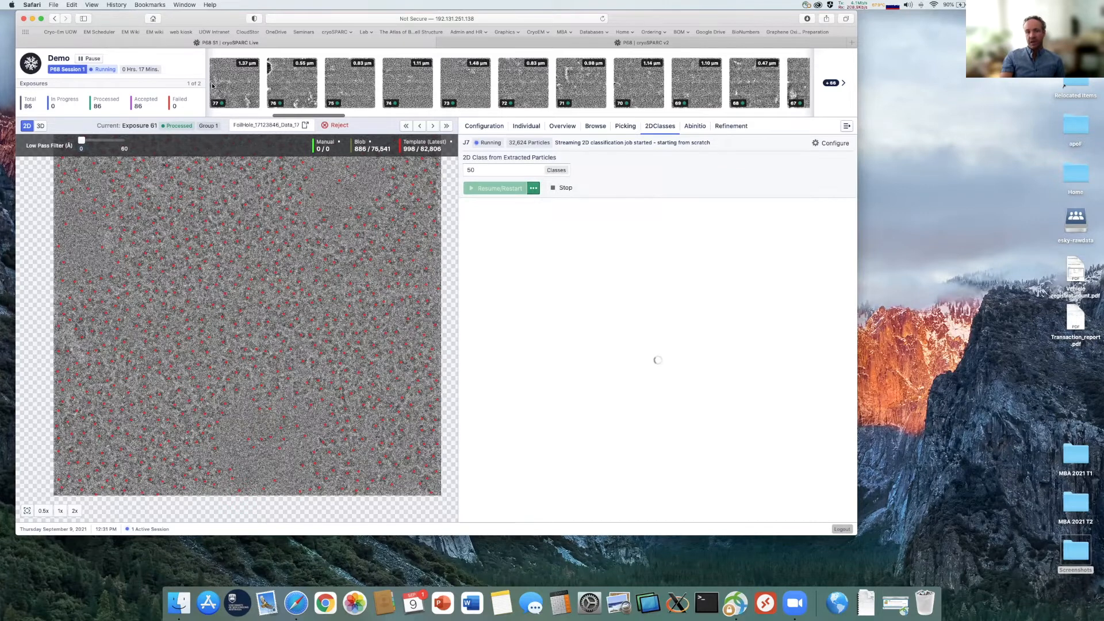
Check the streaming classification job J7 in workspace W1 and return to the live session's 2D classes.
left_click_drag(207, 19, 212, 44)
left_click_drag(636, 56, 642, 96)
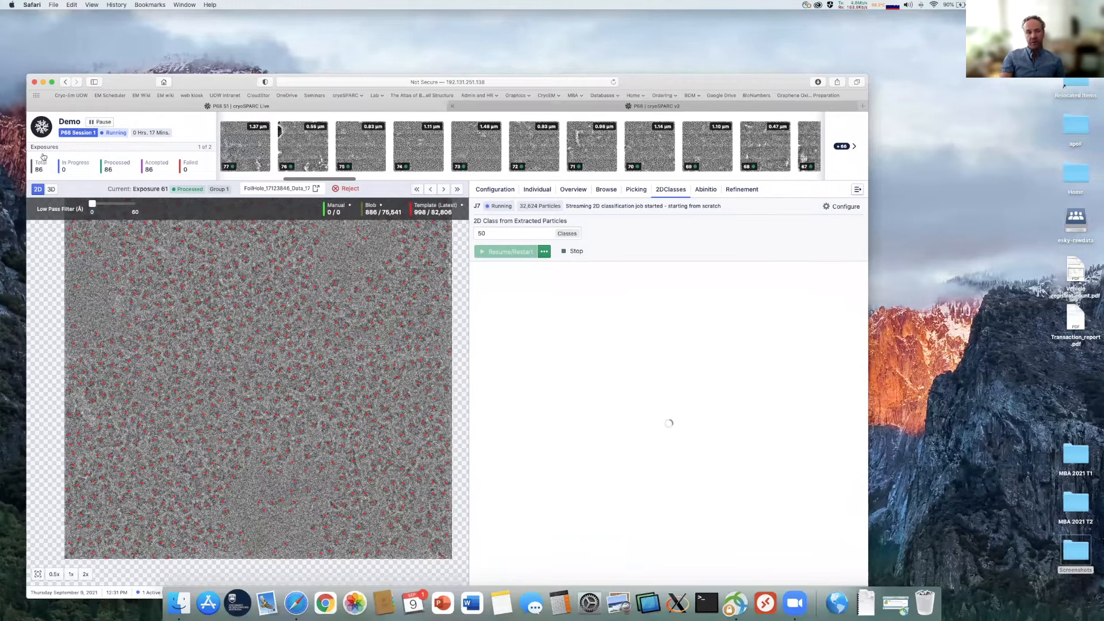
left_click(652, 106)
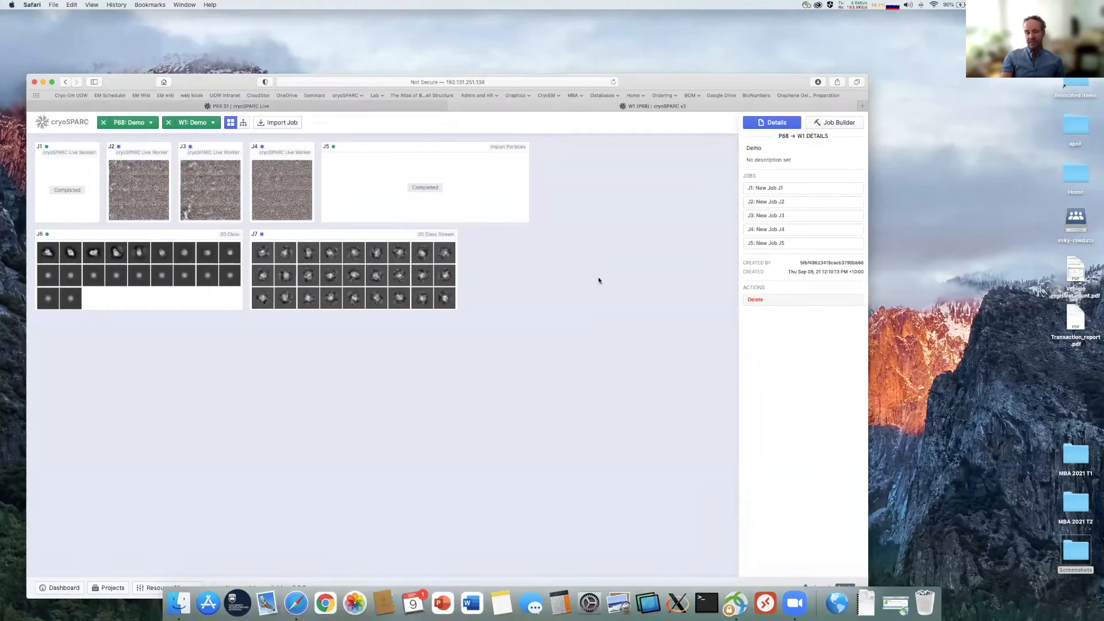
left_click_drag(225, 107, 228, 76)
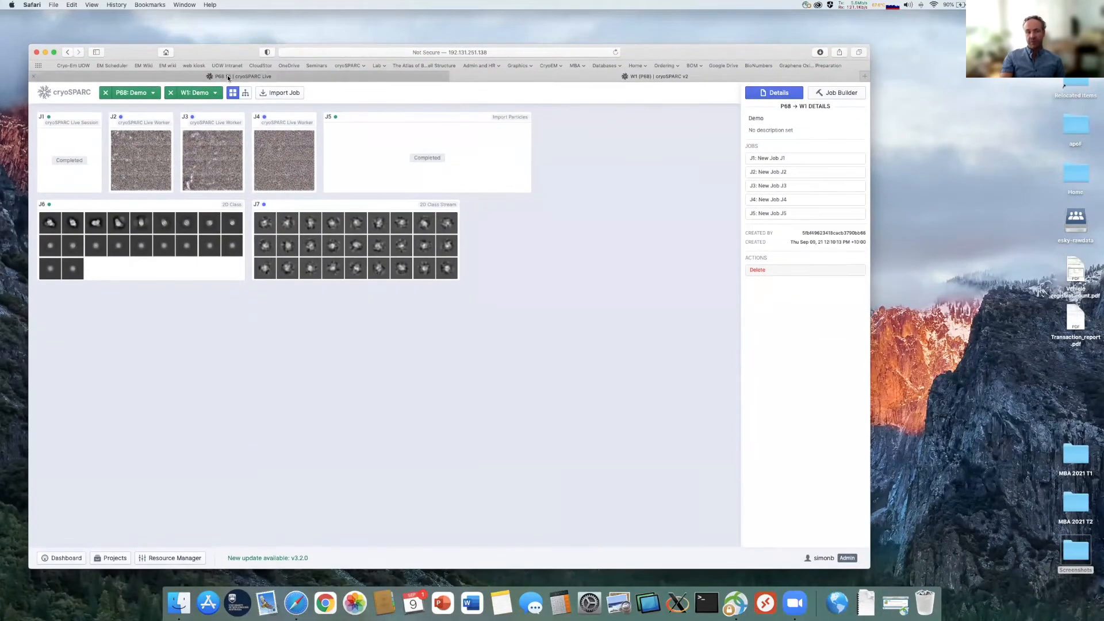
mouse_move(227, 77)
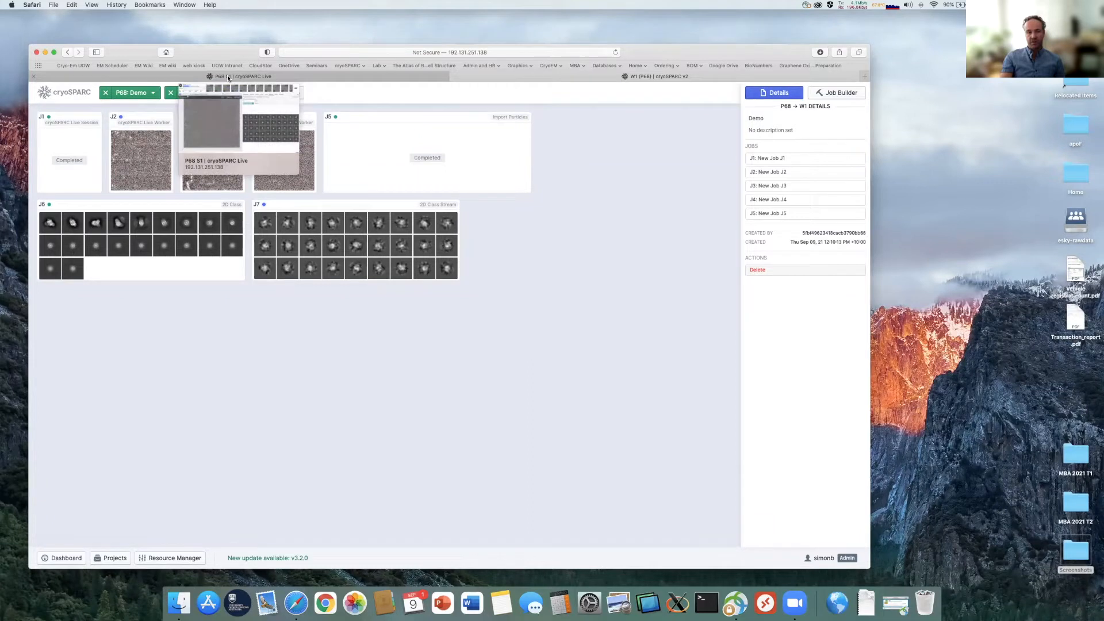
left_click(228, 78)
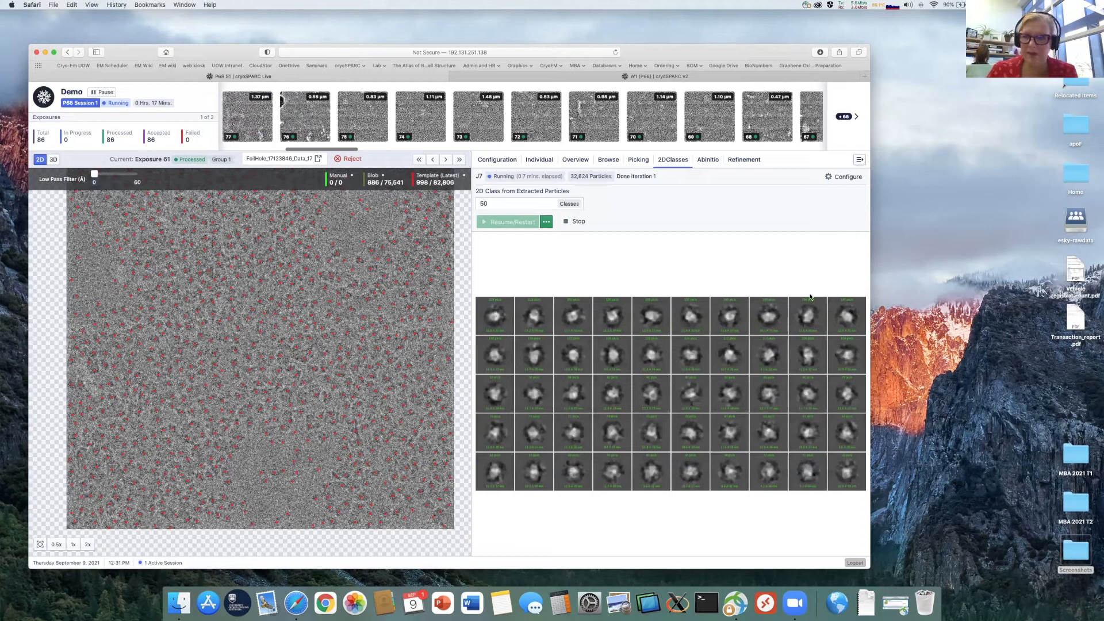
Create a new 2D Classification job in workspace W1 of project P68.
left_click(712, 77)
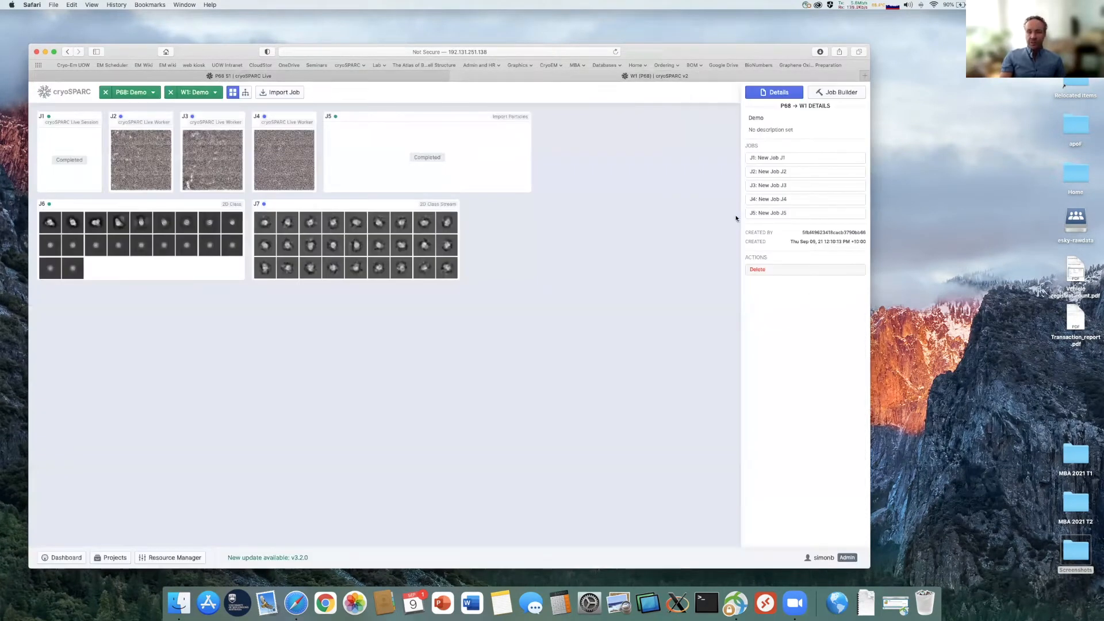
left_click(840, 92)
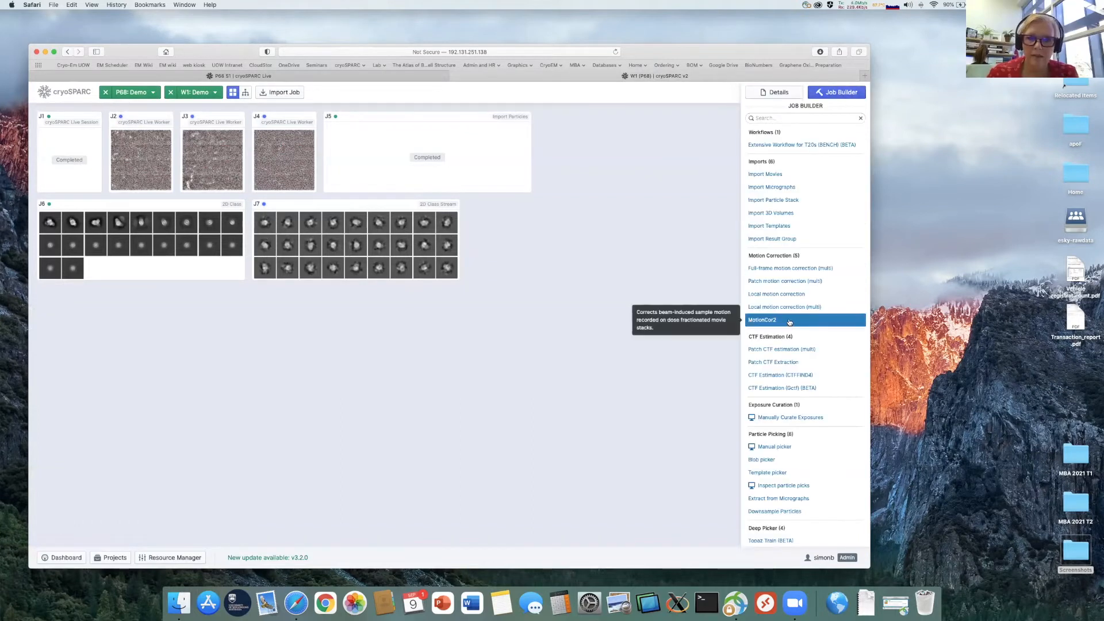
scroll(789, 322, "down", 6)
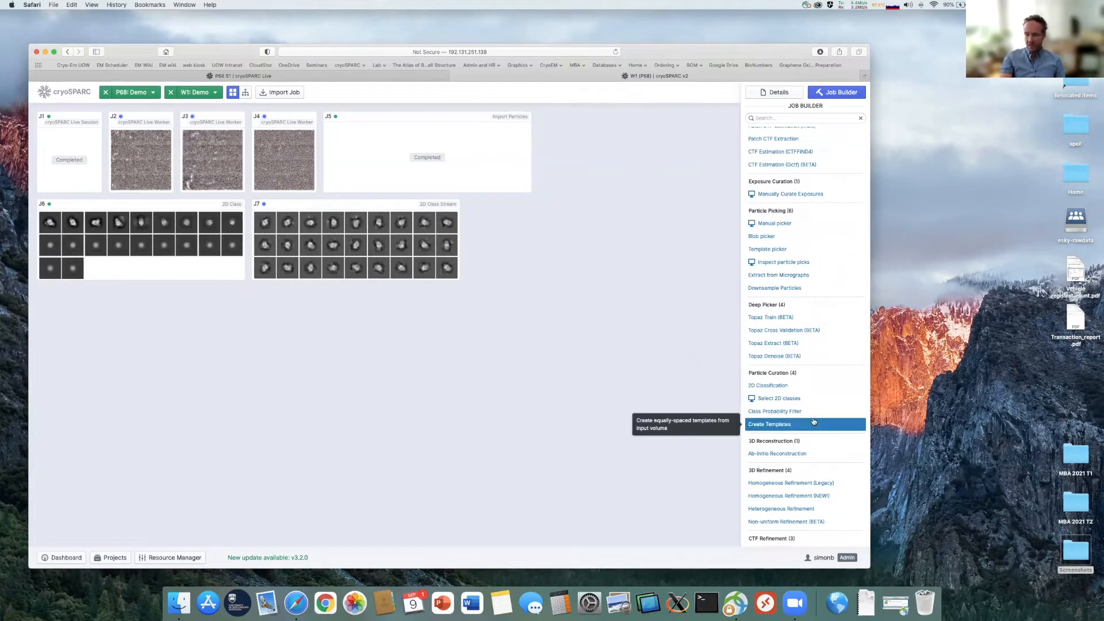
left_click(771, 386)
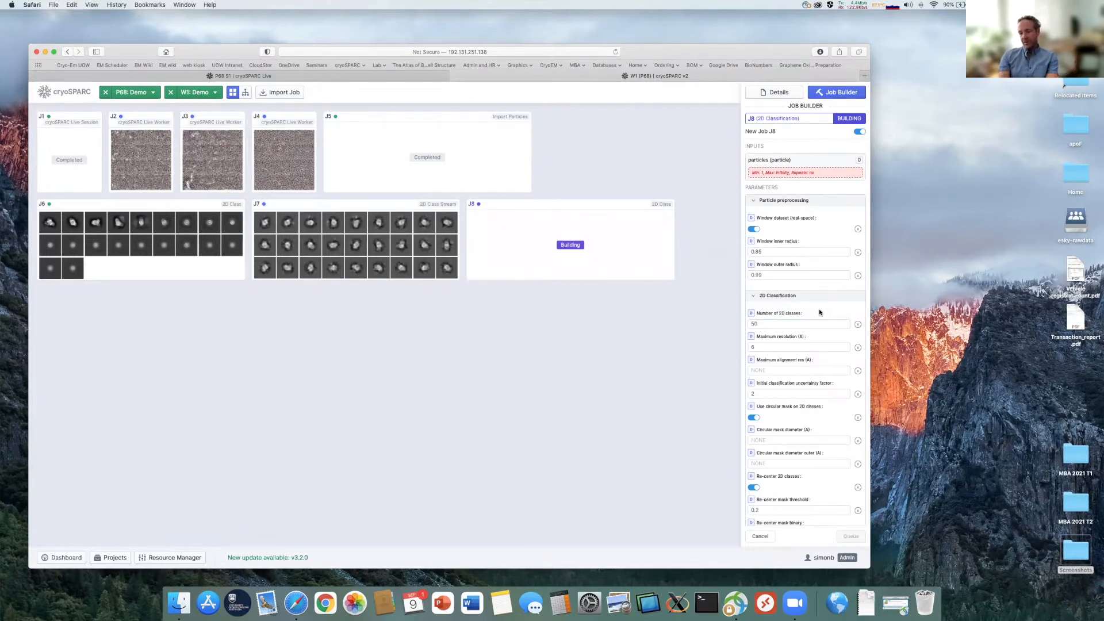
Examine the new 2D Classification job's parameters, including the number of online-EM iterations and the batchsize per class.
scroll(820, 313, "down", 10)
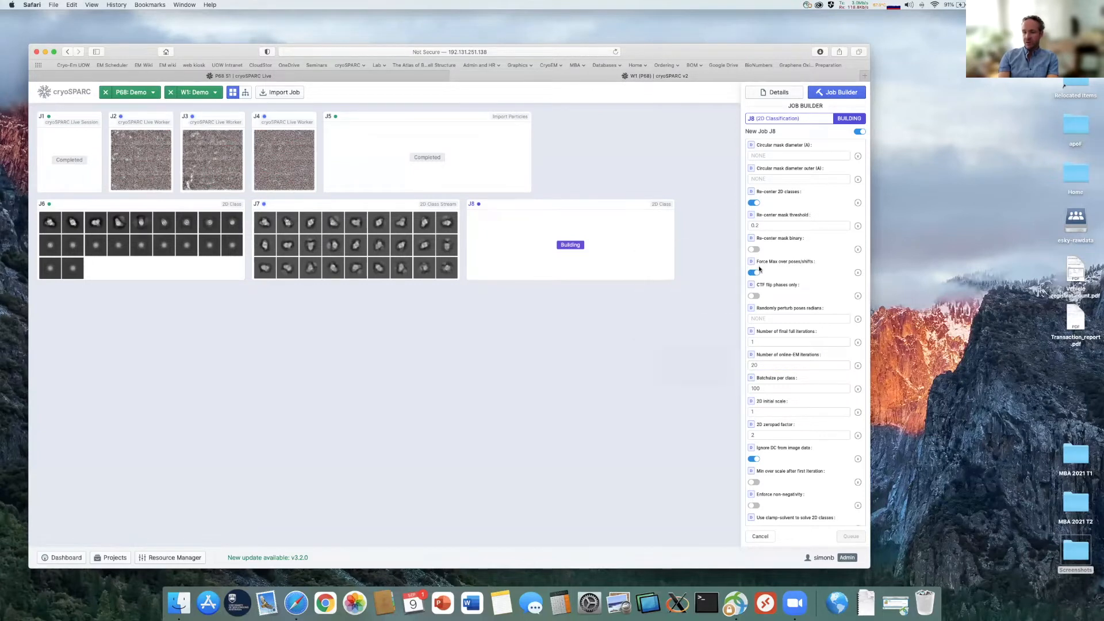
mouse_move(803, 355)
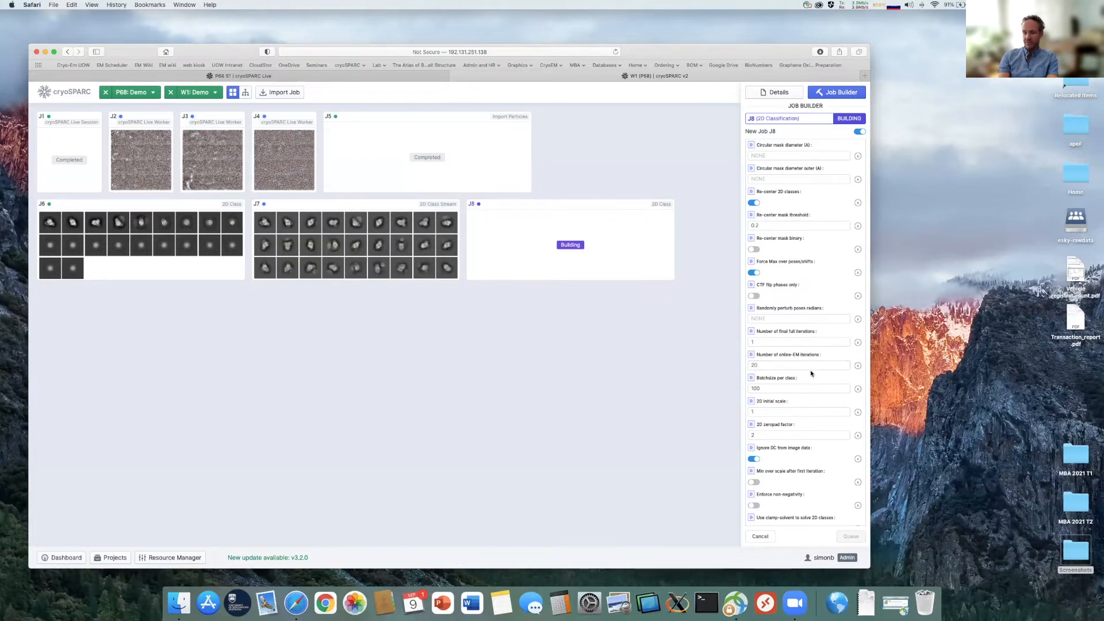
mouse_move(782, 390)
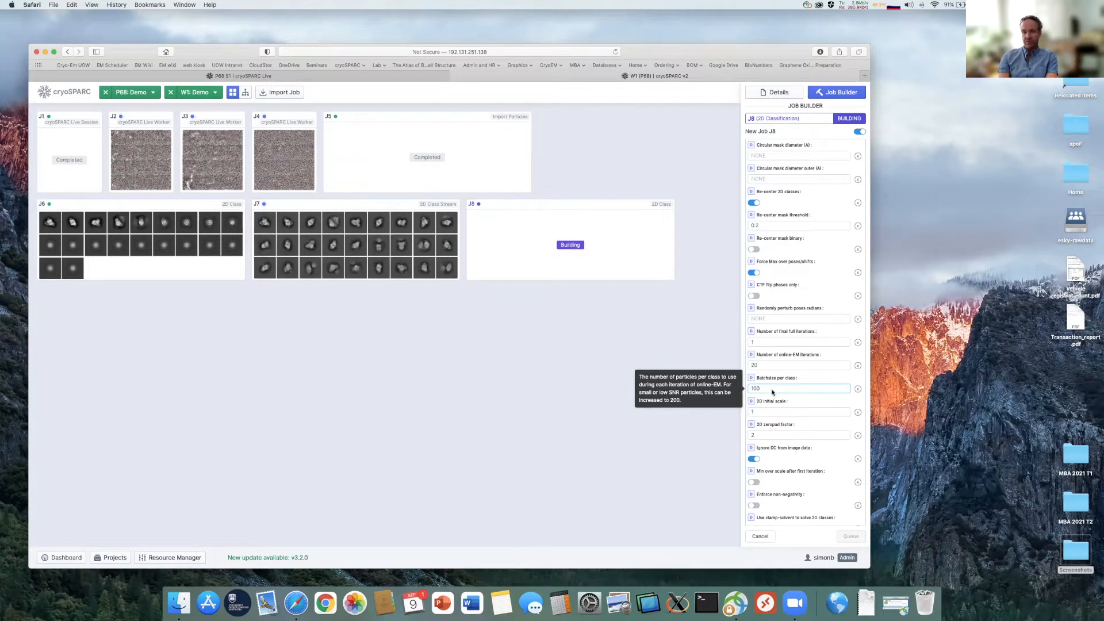
scroll(772, 396, "down", 1)
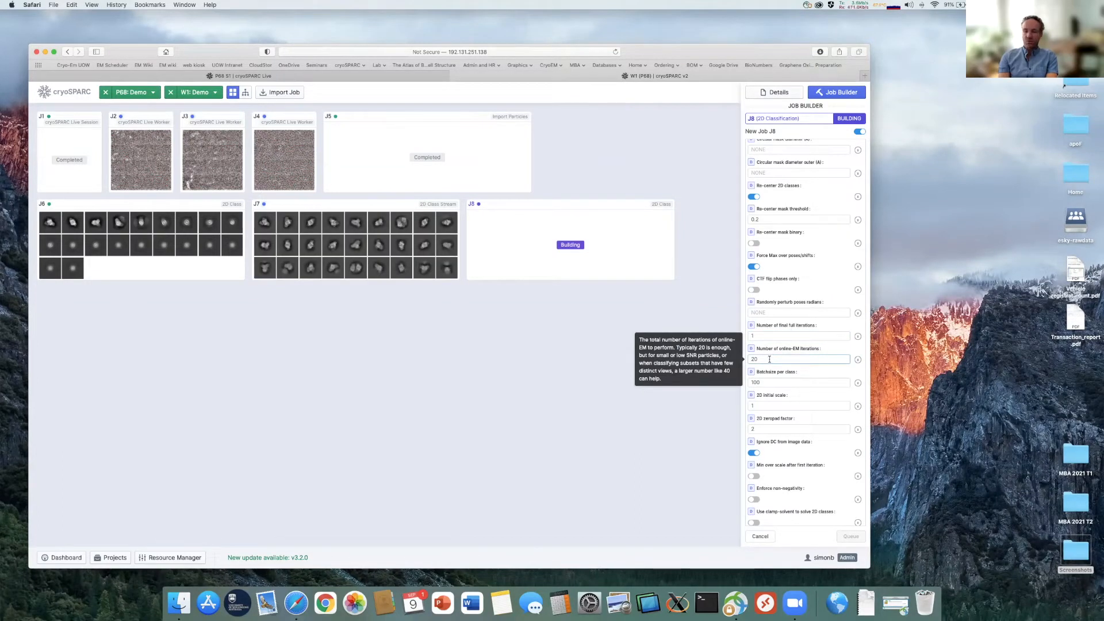
Return to the live session and monitor the class averages as the streaming 2D classification iterates.
left_click(374, 73)
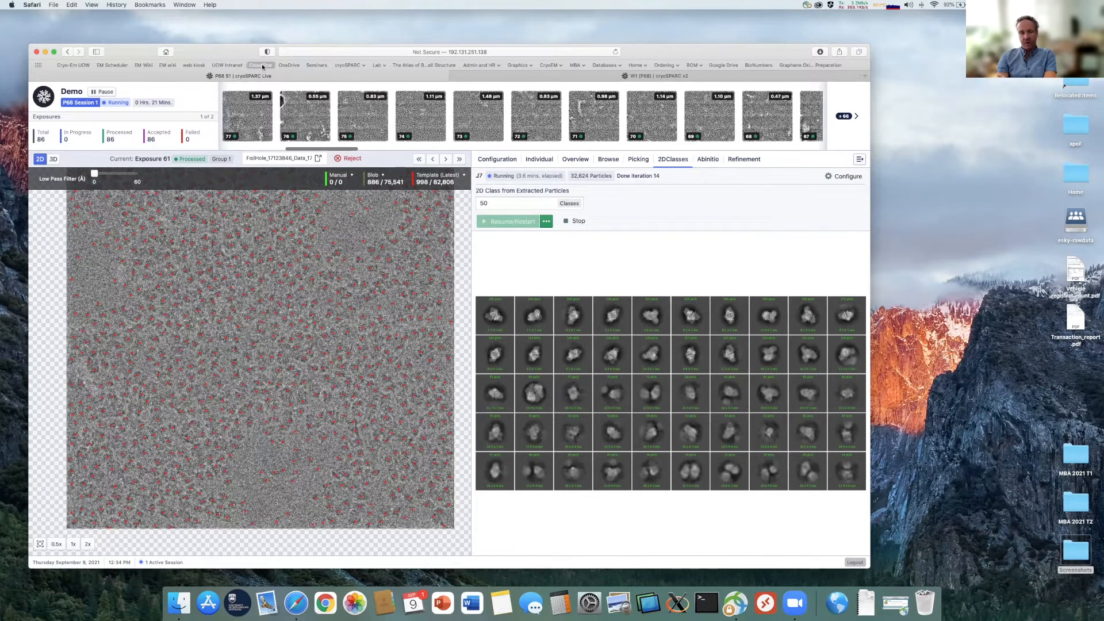
left_click_drag(214, 52, 191, 26)
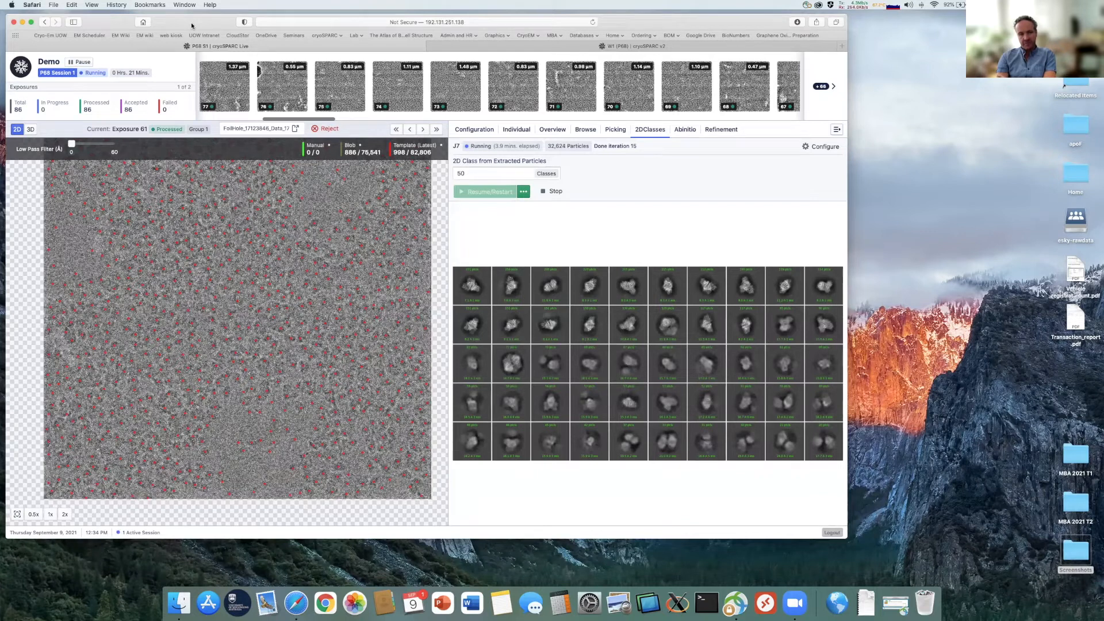
left_click_drag(188, 19, 191, 55)
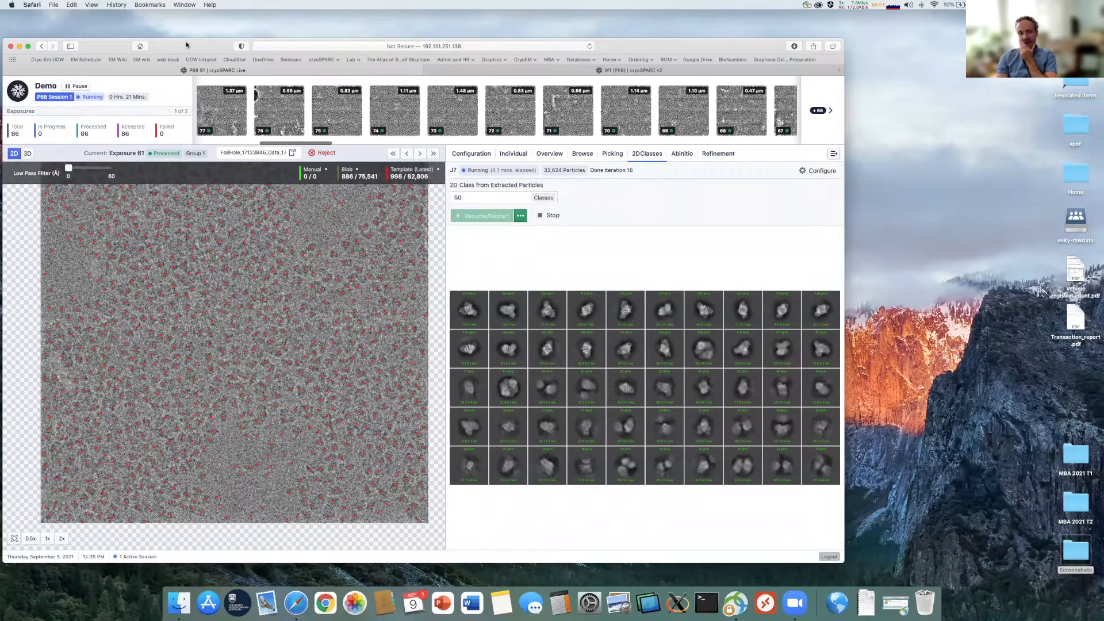
left_click_drag(186, 45, 193, 55)
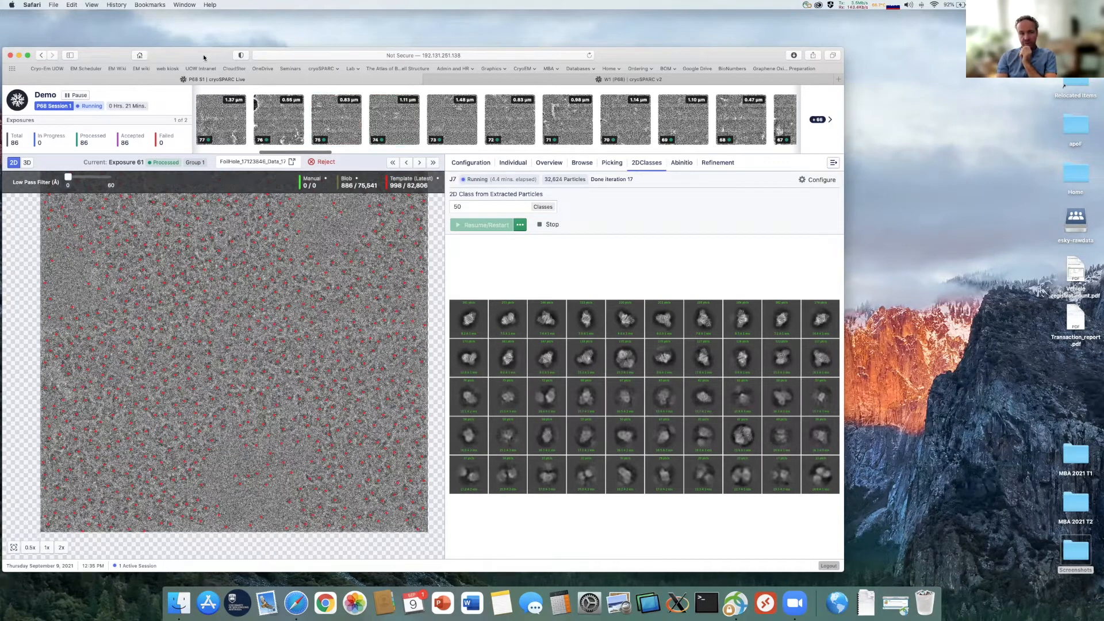
left_click_drag(199, 54, 203, 67)
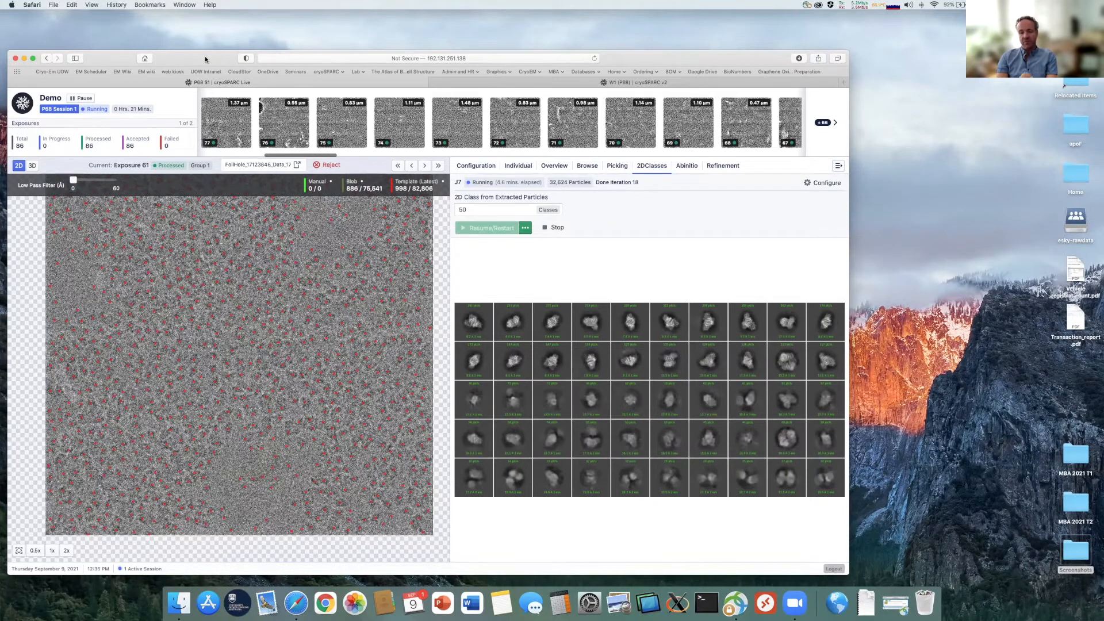
Review job J7's log from the start in workspace W1, including the SSD cache transfer speed and the iteration 0 classes.
left_click(645, 84)
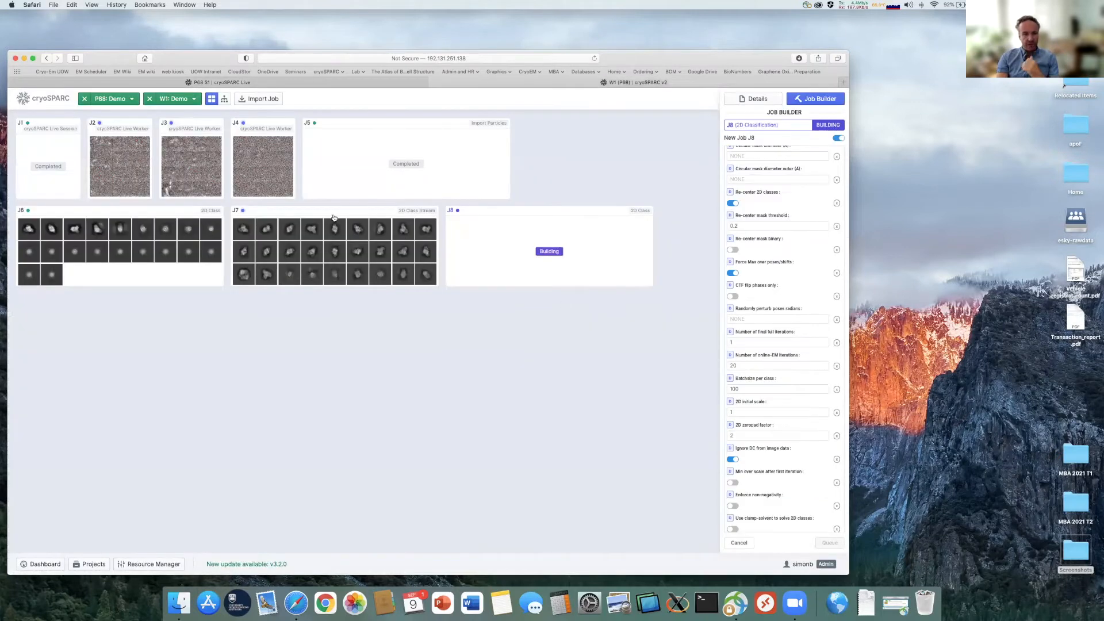
left_click(357, 217)
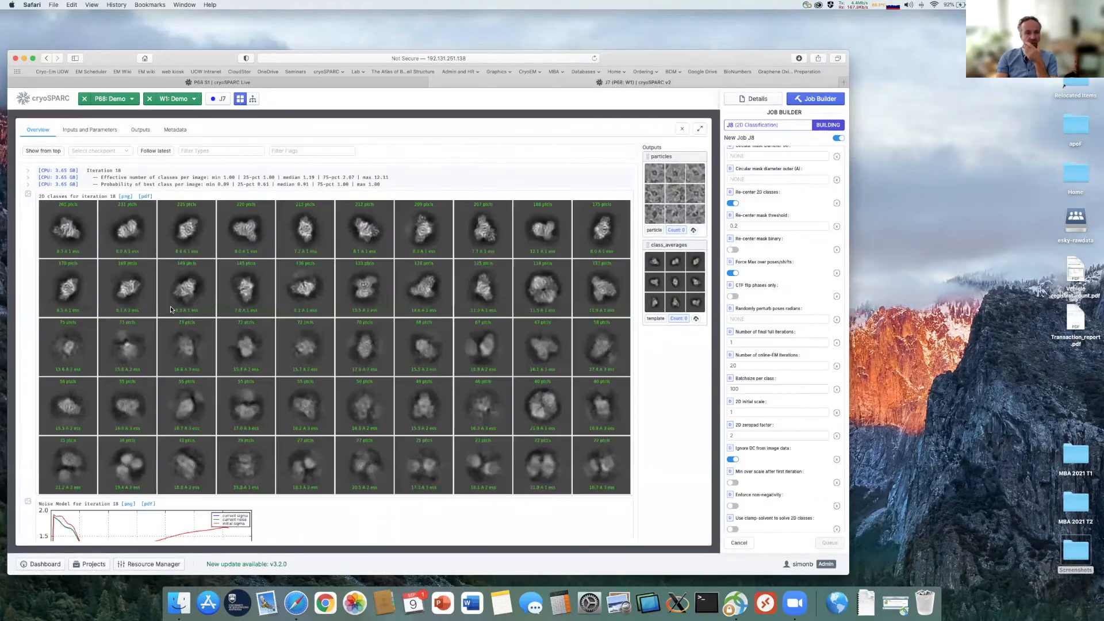
left_click(49, 152)
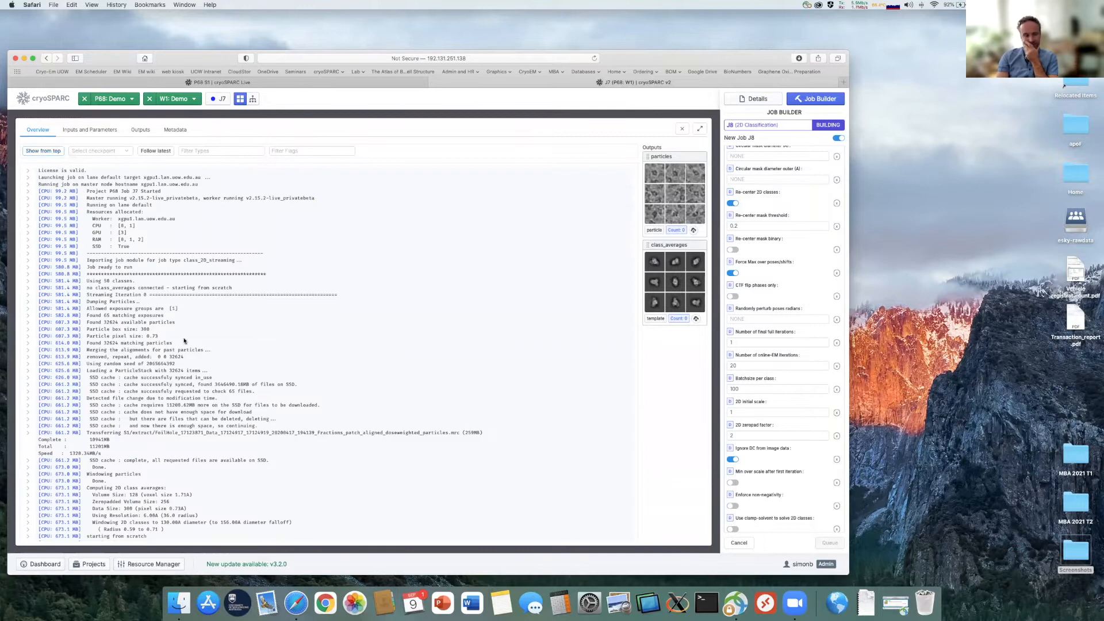
scroll(213, 326, "down", 5)
scroll(130, 316, "down", 1)
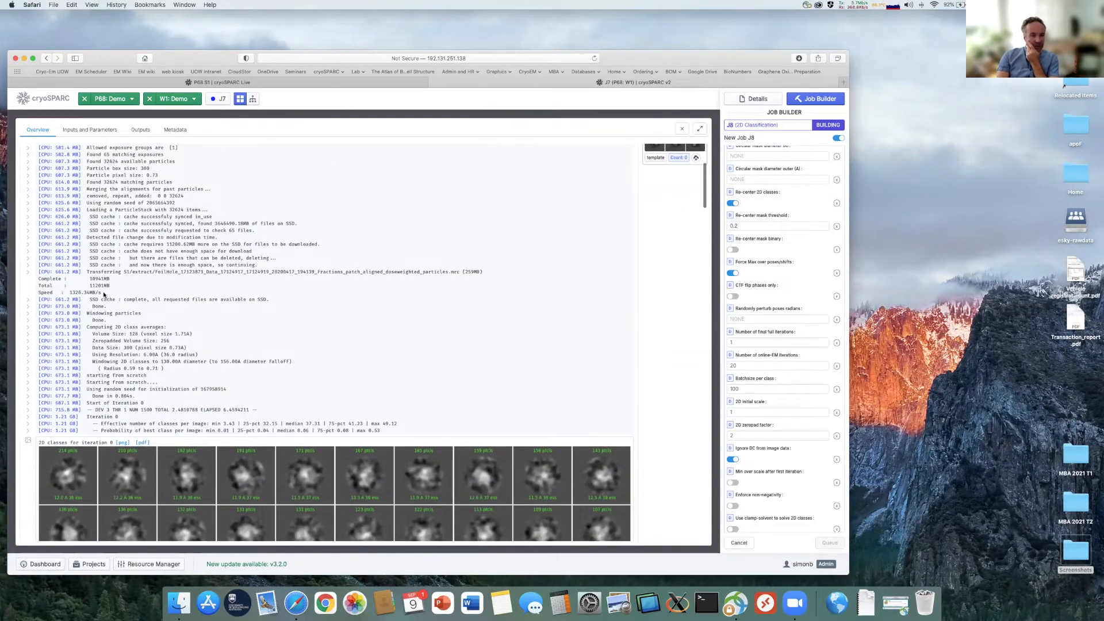
left_click_drag(105, 293, 38, 293)
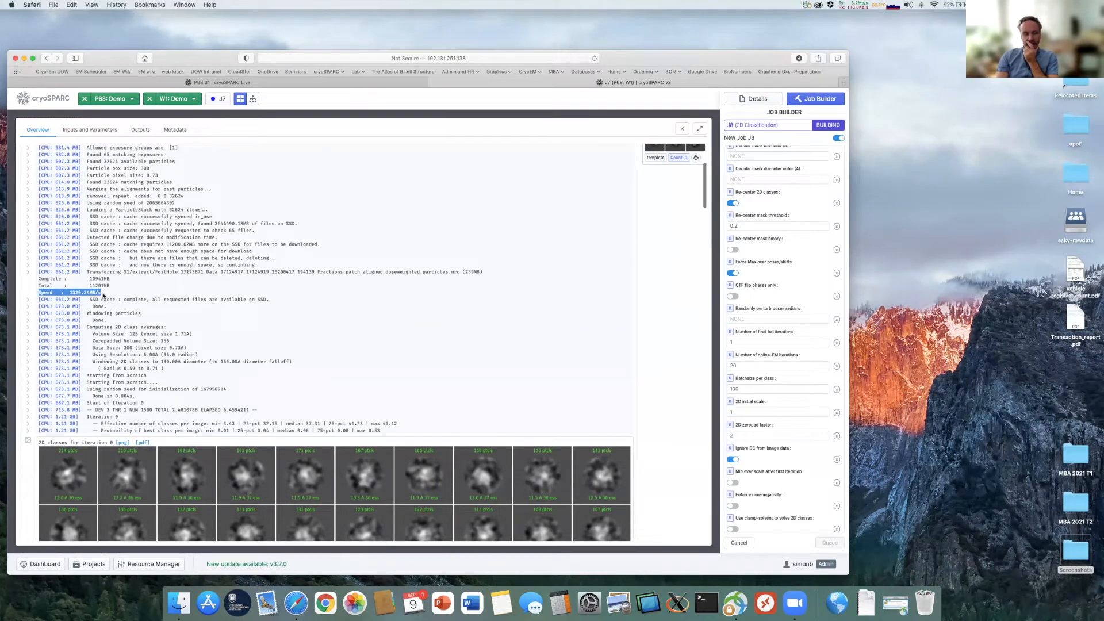
scroll(155, 322, "down", 5)
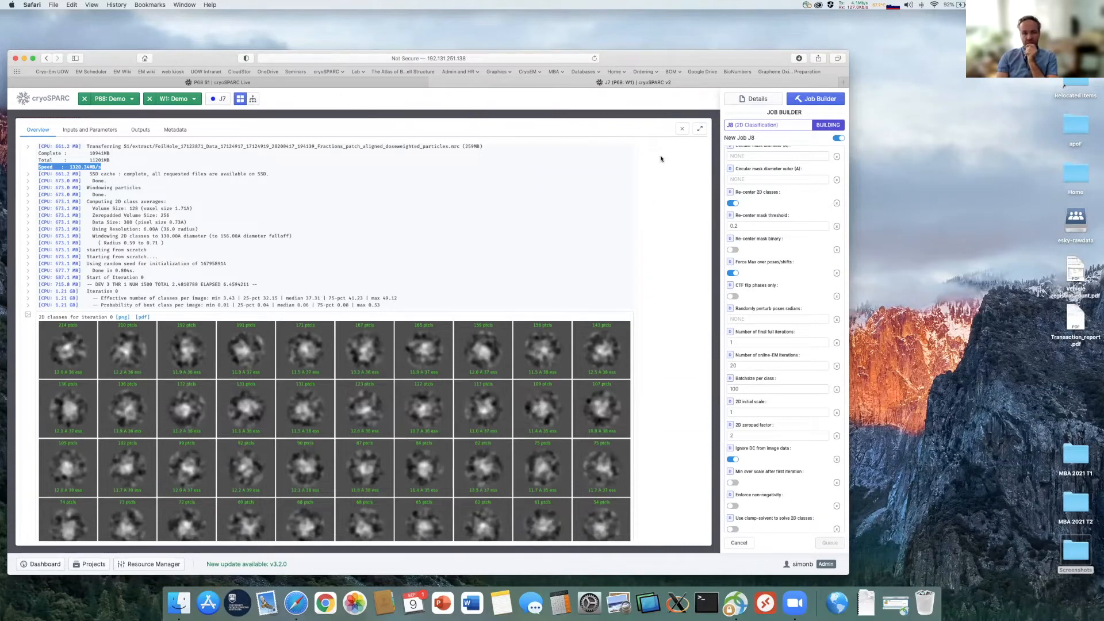
left_click(682, 129)
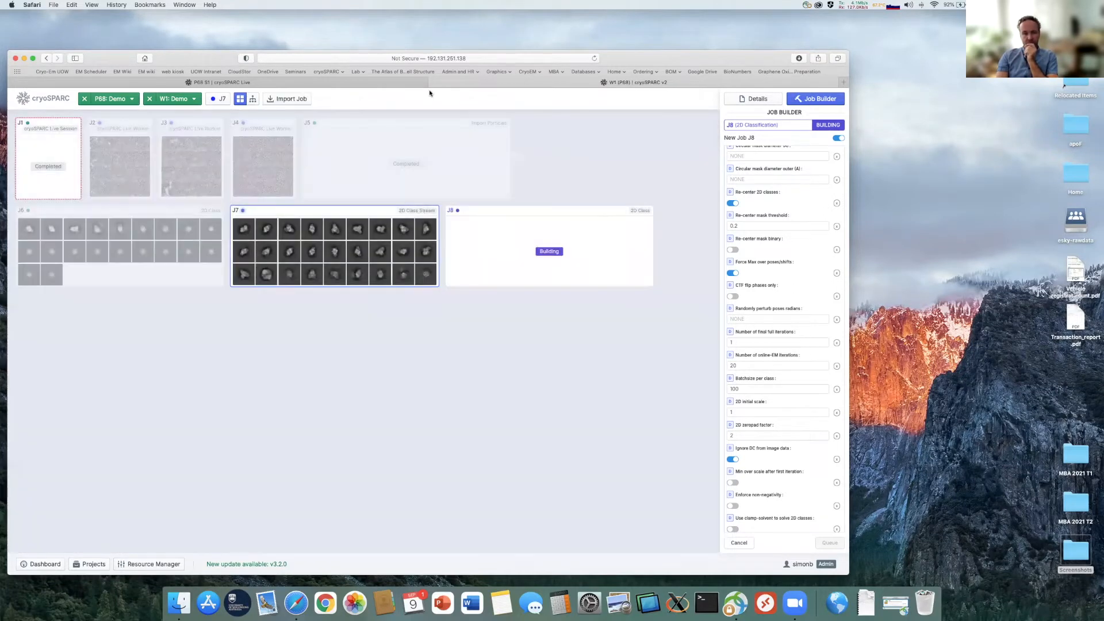
Check the live session's classes, and review the 2D classes in job J7's log from the 12:35 checkpoint 20 through iteration 20.
left_click(361, 87)
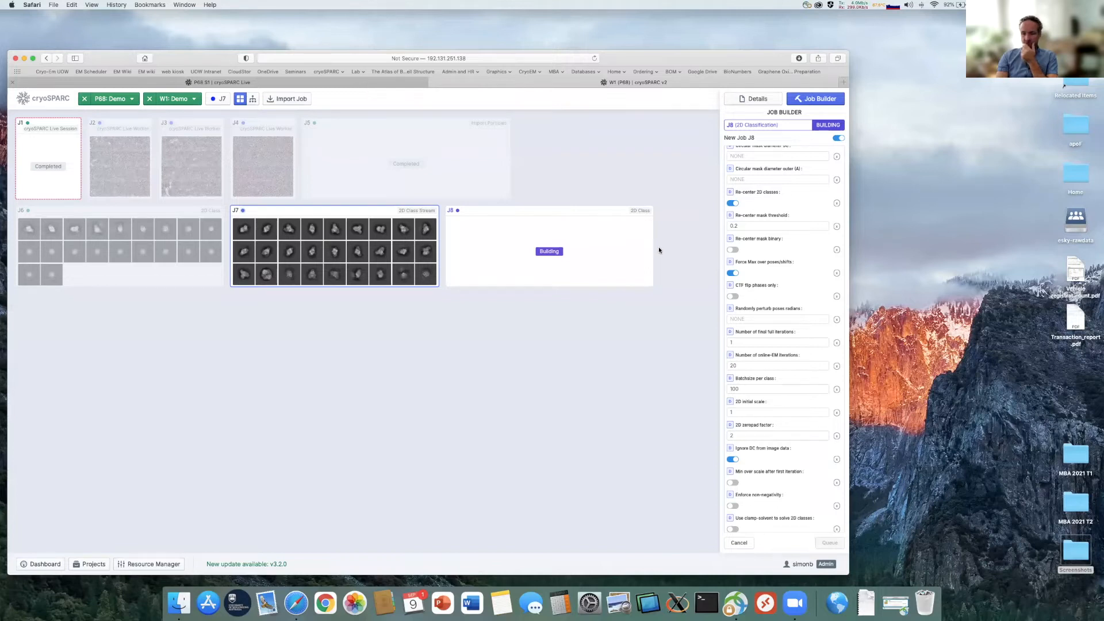
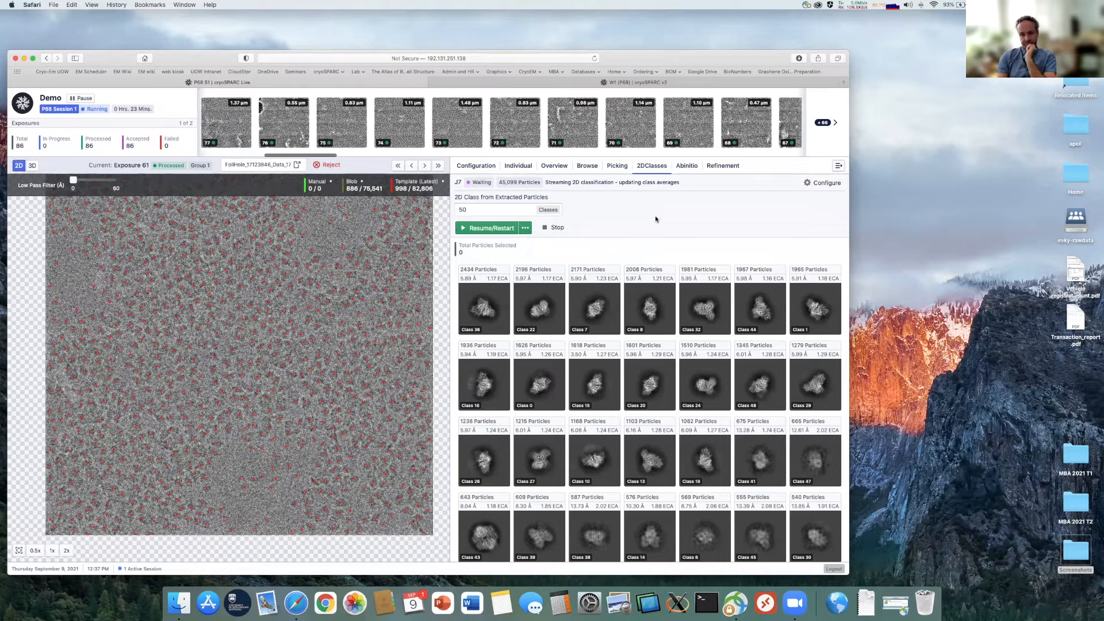
left_click(613, 84)
left_click(340, 213)
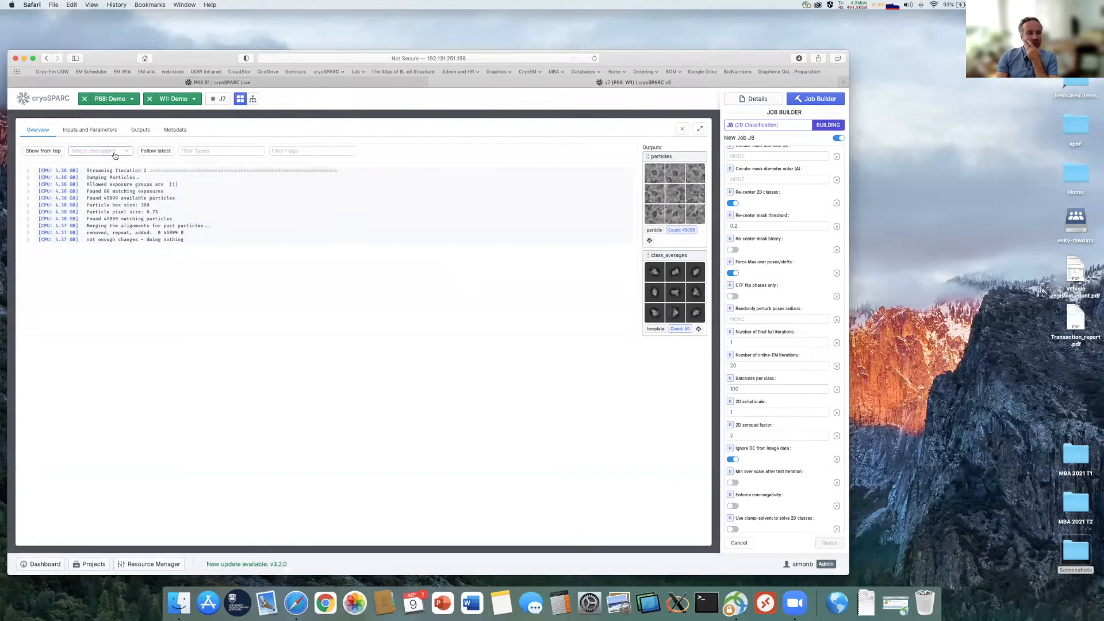
left_click(115, 151)
scroll(101, 221, "down", 3)
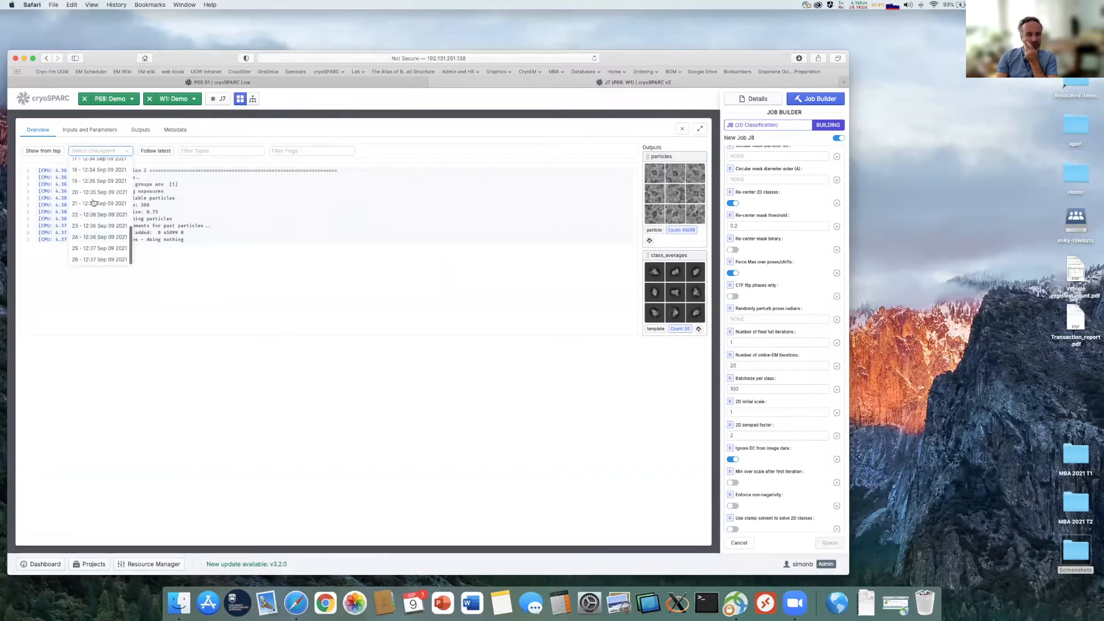
left_click(93, 192)
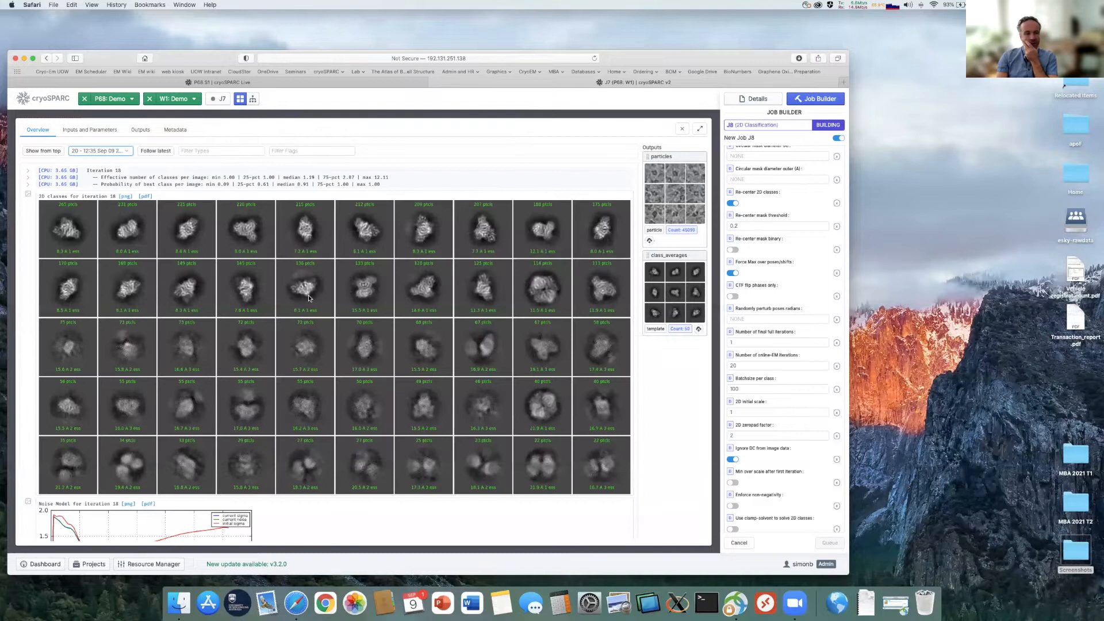
scroll(310, 299, "down", 10)
scroll(310, 300, "down", 10)
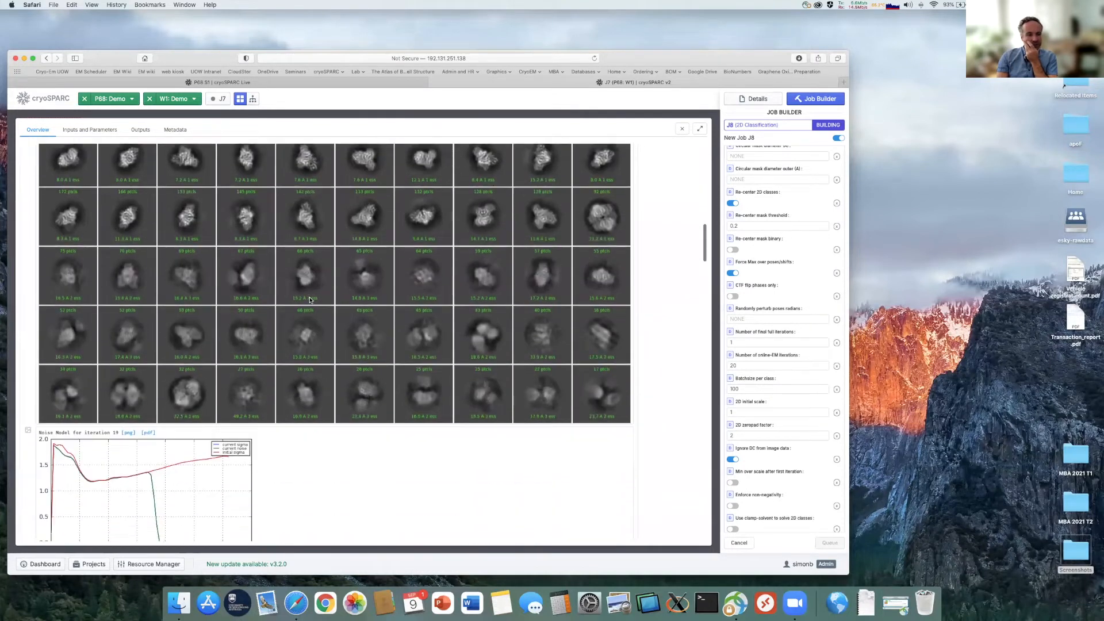
scroll(310, 300, "down", 10)
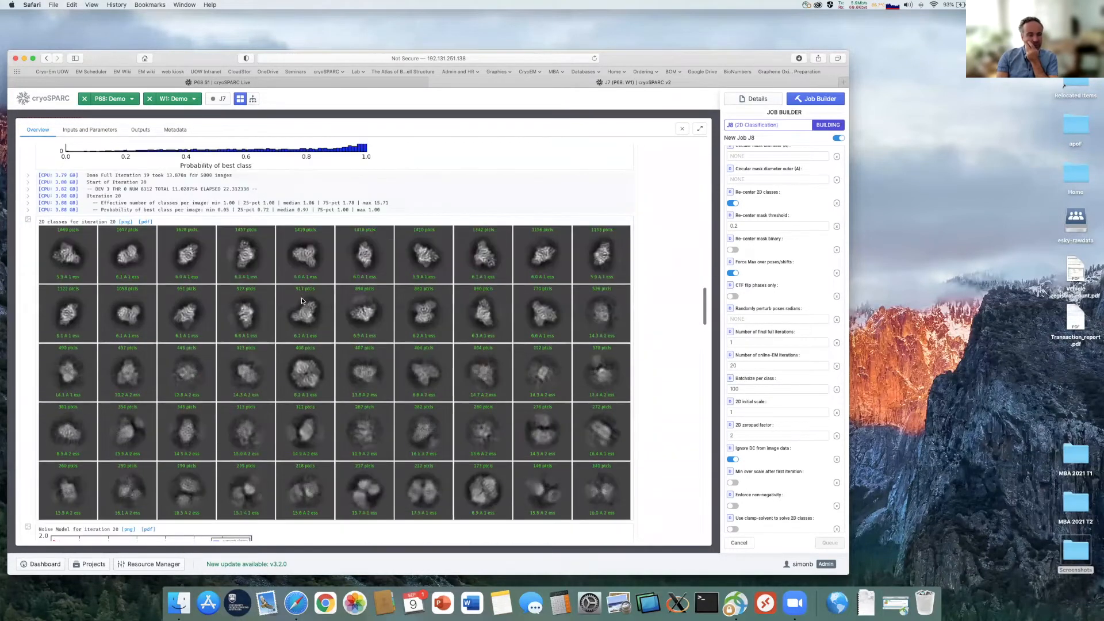
scroll(312, 304, "down", 1)
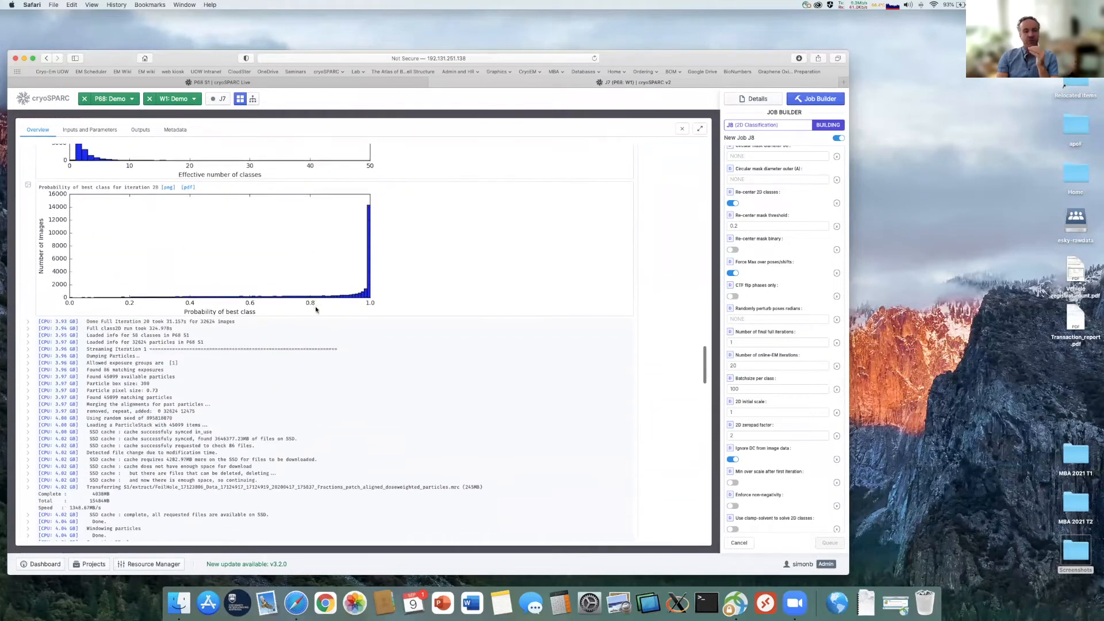
Examine the streaming iterations in J7's log, including matching exposures and the removed, repeated and added particle counts.
scroll(210, 345, "down", 3)
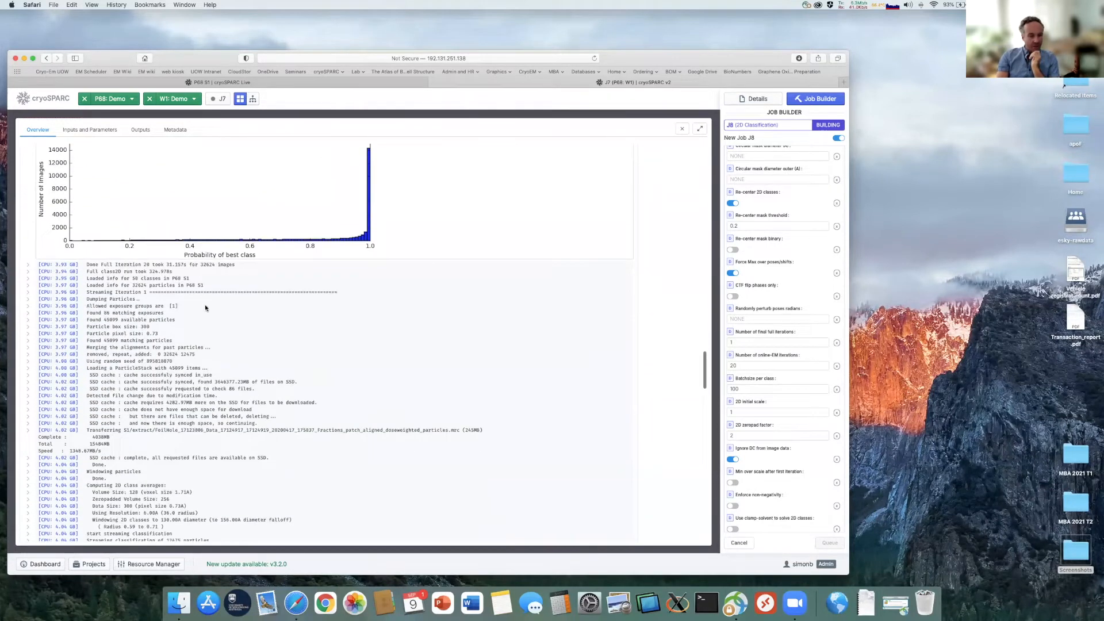
scroll(215, 320, "down", 3)
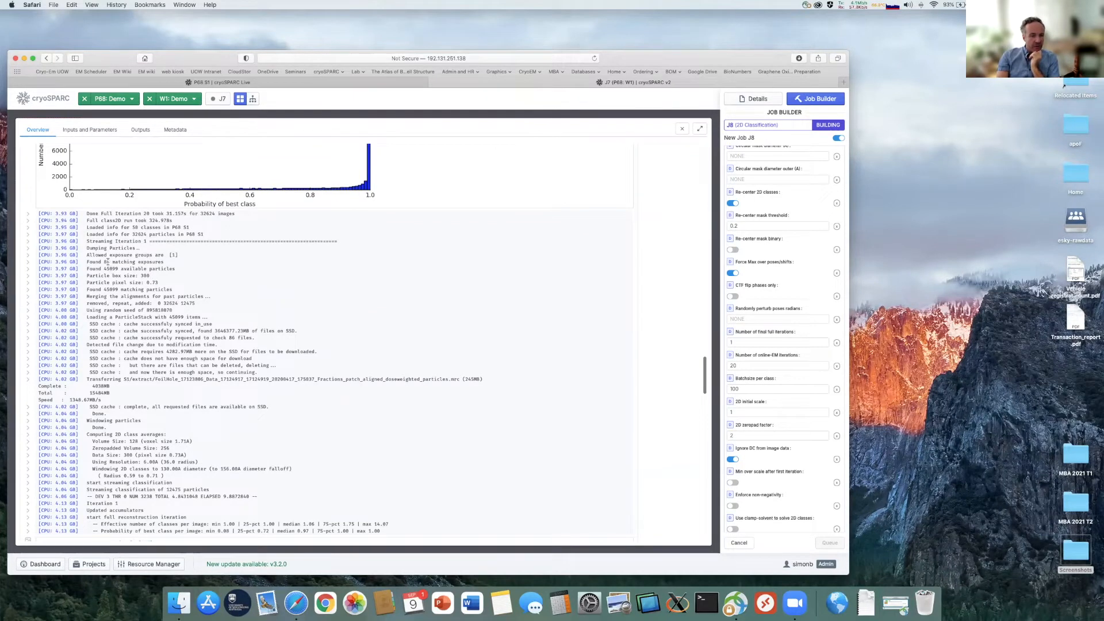
left_click_drag(104, 262, 163, 263)
left_click_drag(164, 303, 204, 302)
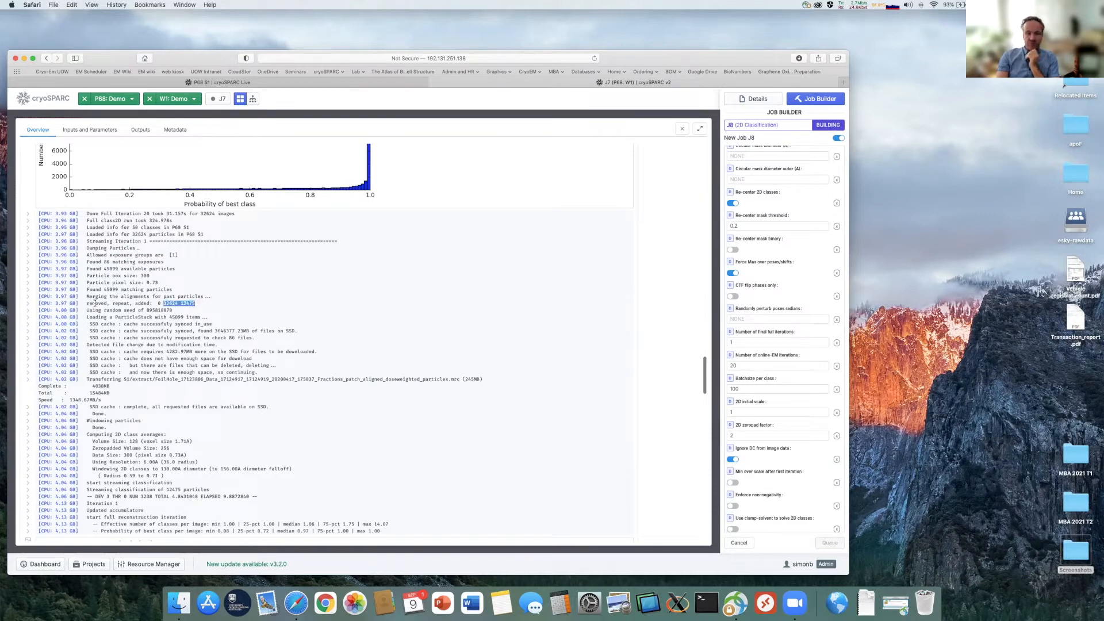
mouse_move(164, 304)
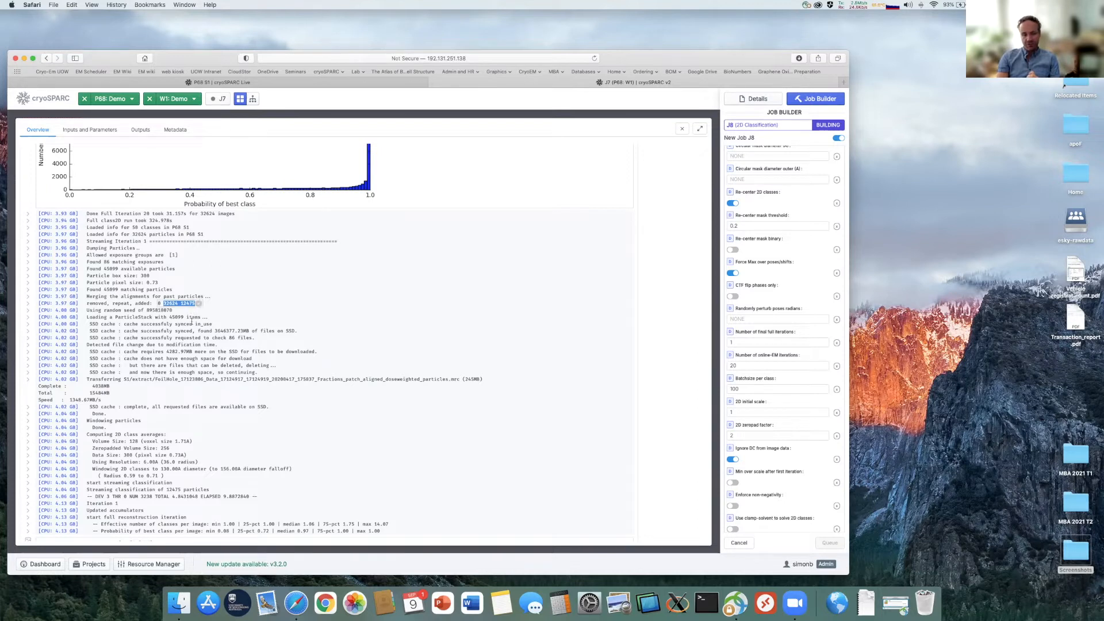
scroll(193, 332, "down", 15)
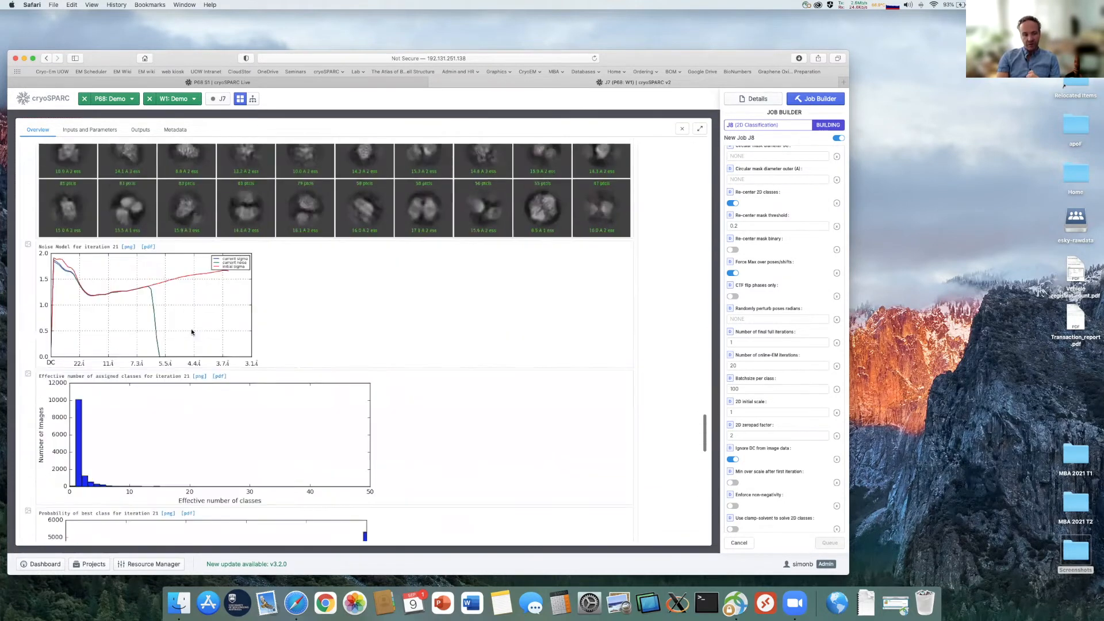
scroll(193, 332, "down", 10)
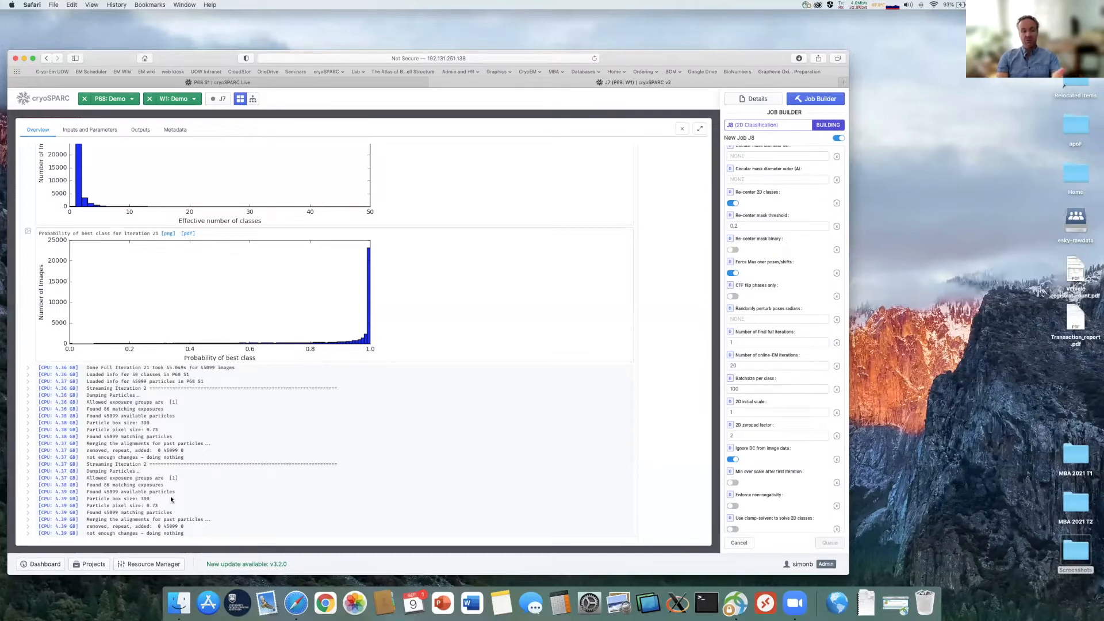
Return to the live session and select the seven most populated streaming 2D class averages in the first row.
left_click(339, 83)
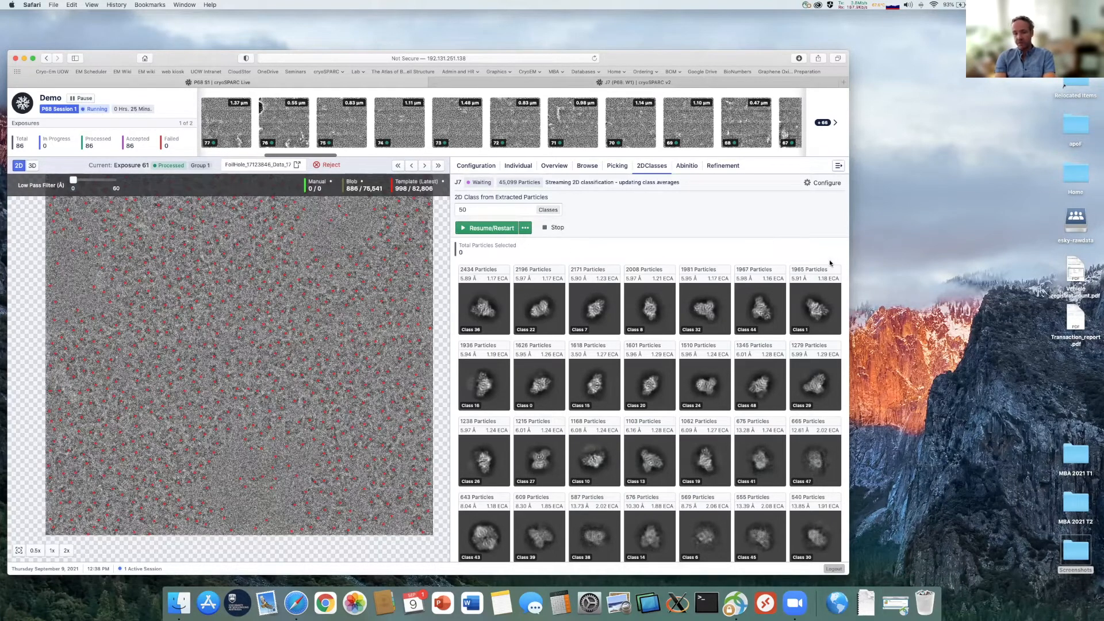
left_click(498, 308)
left_click(547, 308)
left_click(599, 309)
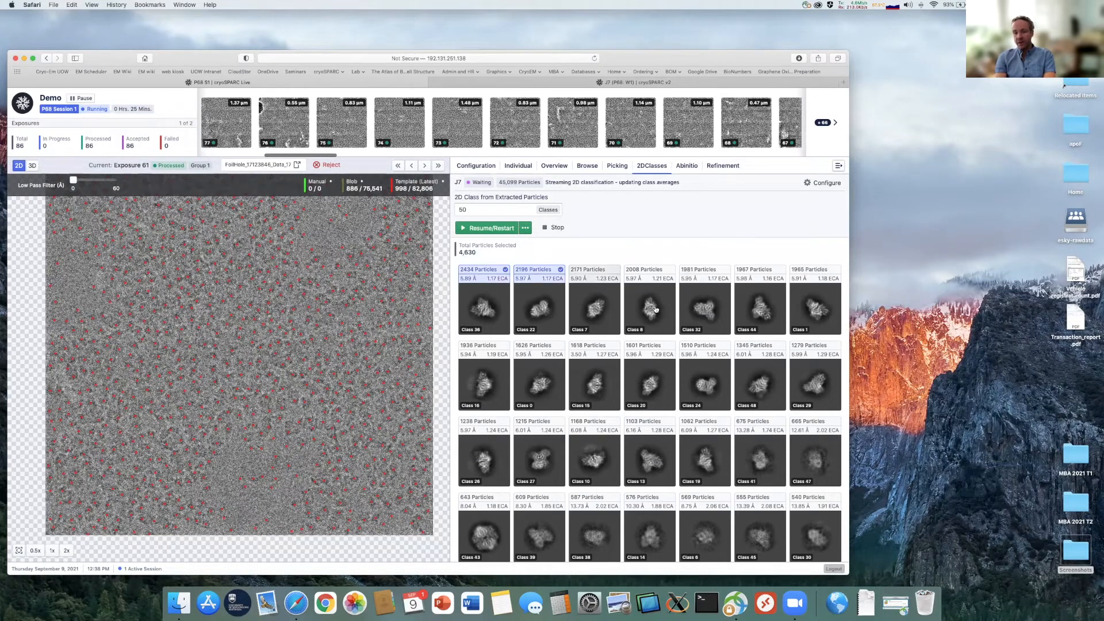
left_click(719, 308)
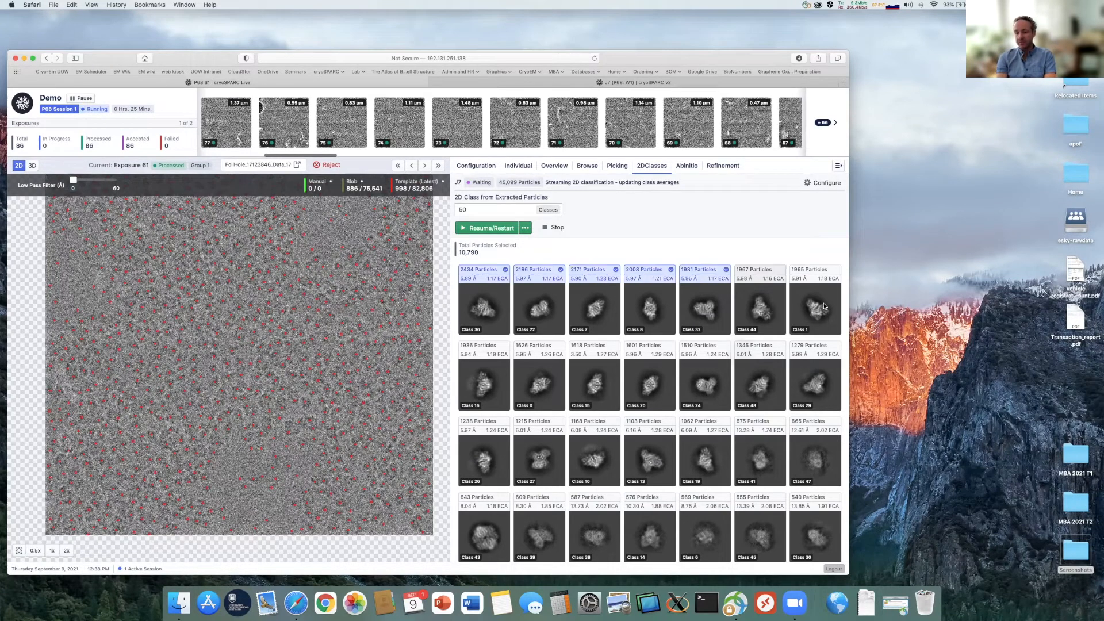
left_click(797, 313)
left_click(773, 314)
Add all seven class averages of the second row plus classes 13 and 19 to the particle selection.
left_click(819, 384)
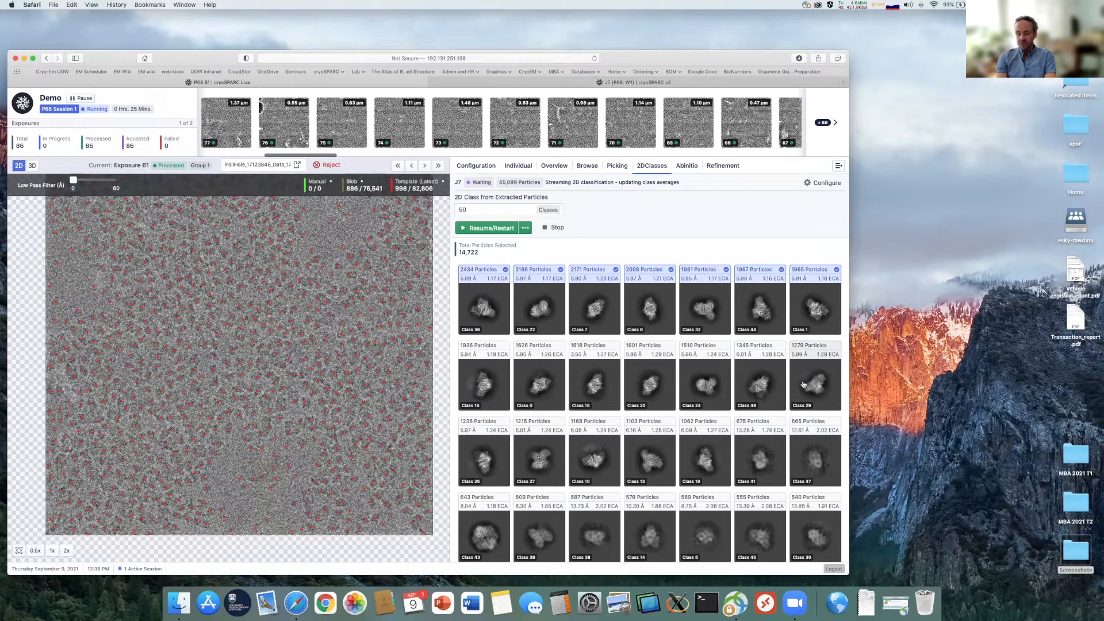
left_click(763, 386)
left_click(694, 388)
left_click(650, 389)
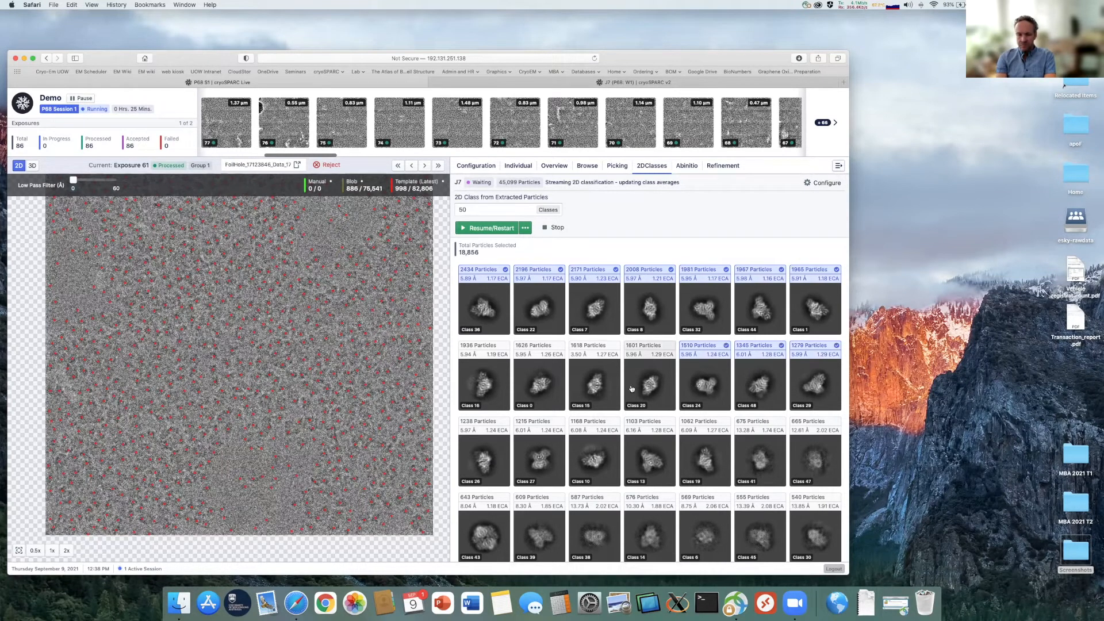
left_click(598, 386)
left_click(551, 386)
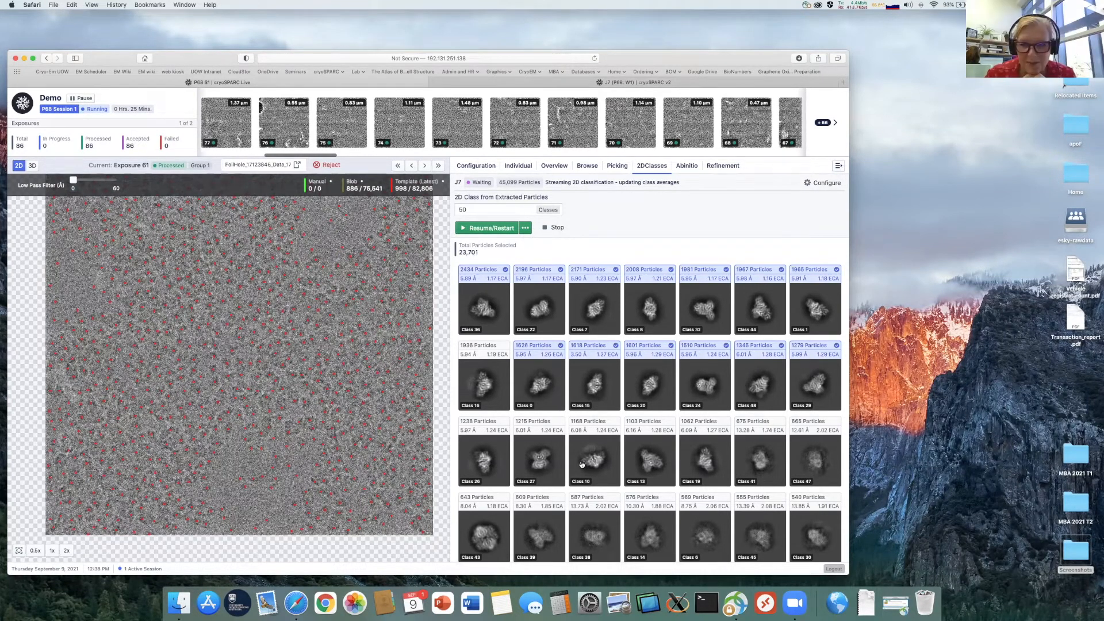
left_click(704, 461)
left_click(646, 461)
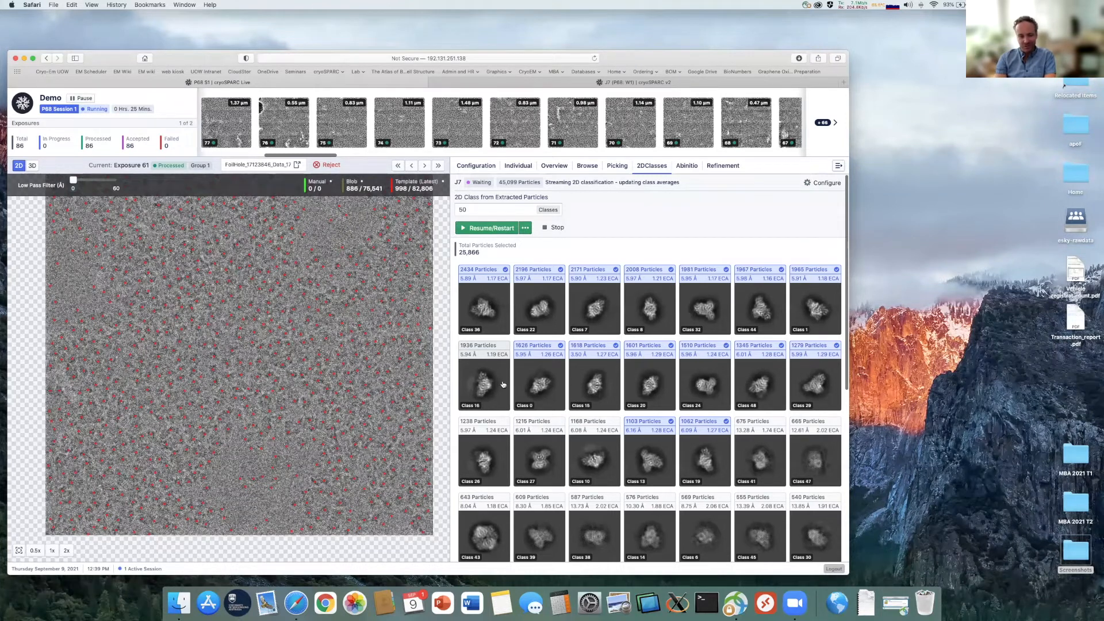
left_click(483, 386)
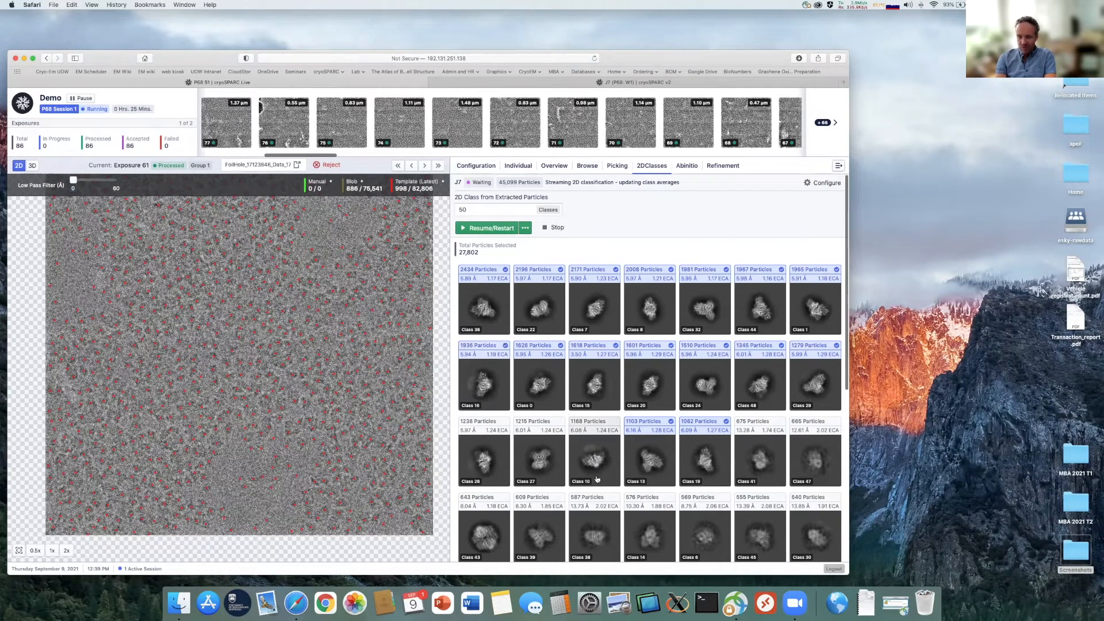
Look through the less populated 2D classes and add classes 26 and 27 to the particle selection.
scroll(714, 463, "down", 3)
scroll(715, 463, "down", 7)
scroll(715, 464, "up", 3)
scroll(715, 464, "up", 3)
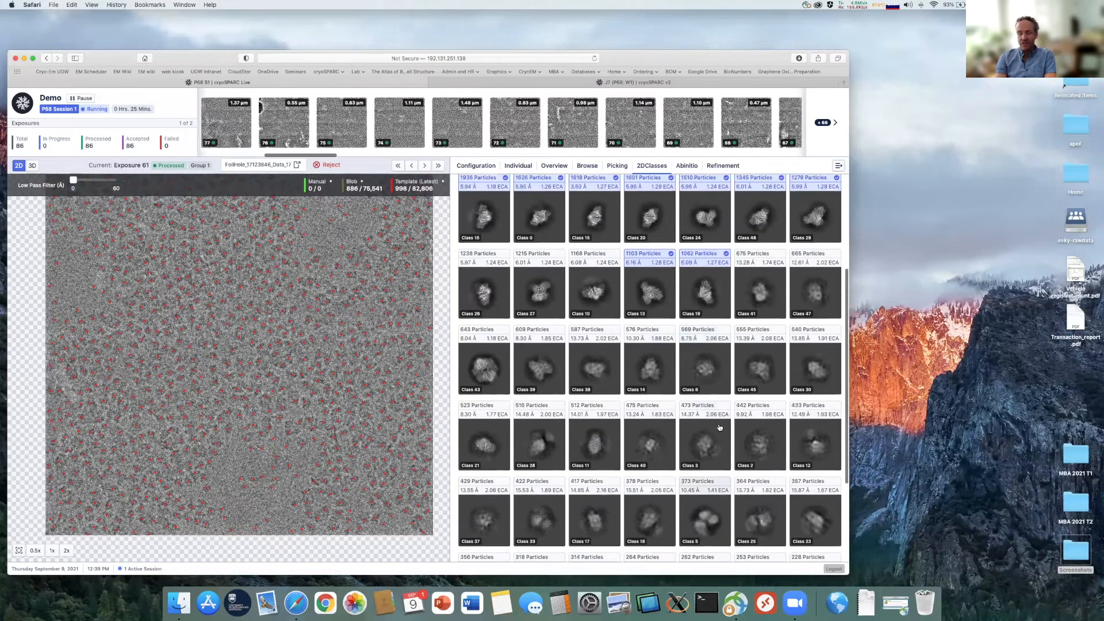
scroll(761, 419, "up", 5)
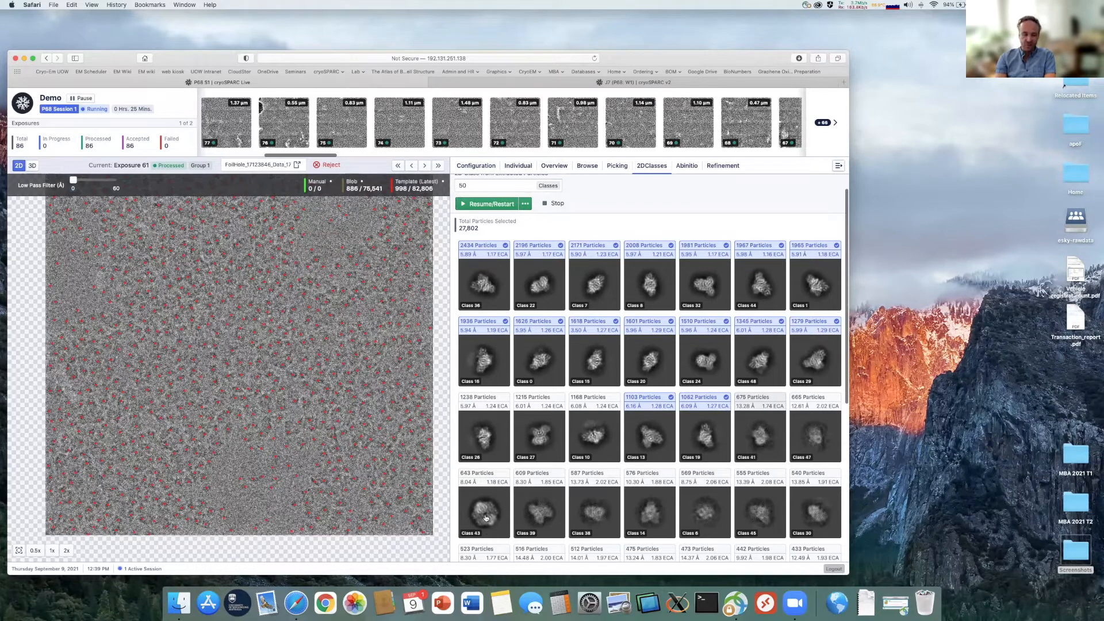
scroll(485, 463, "down", 2)
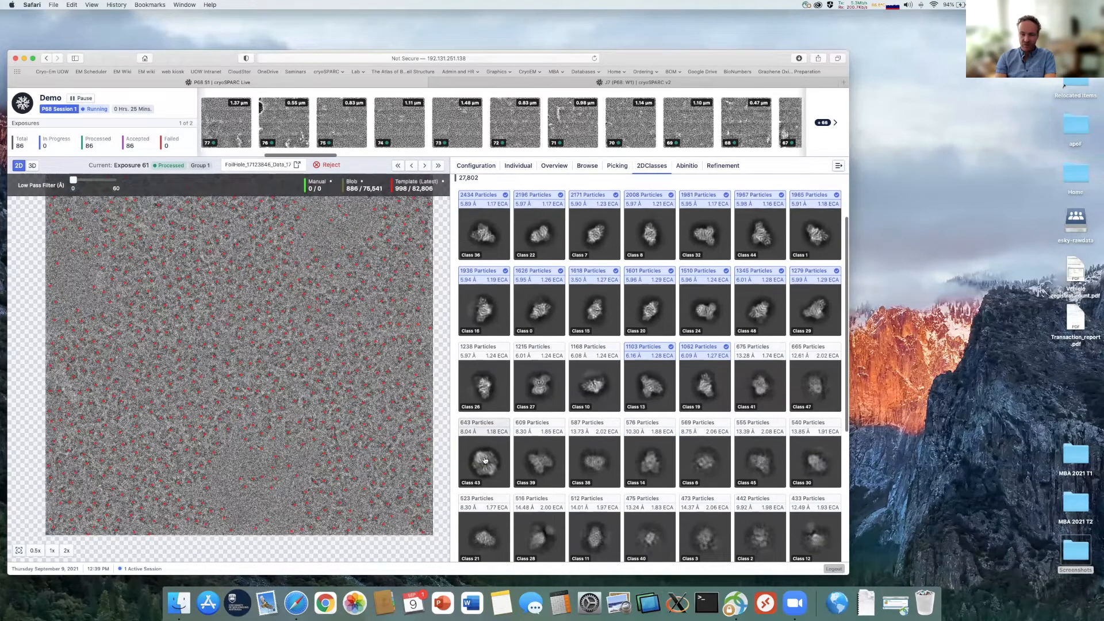
scroll(486, 461, "up", 2)
left_click(541, 432)
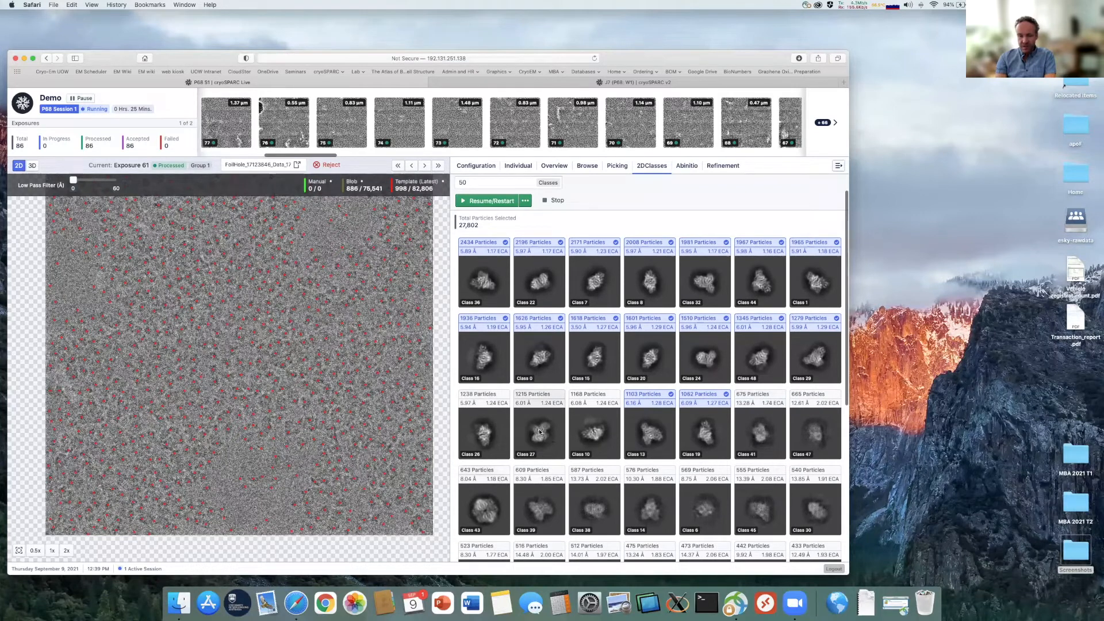
left_click(484, 435)
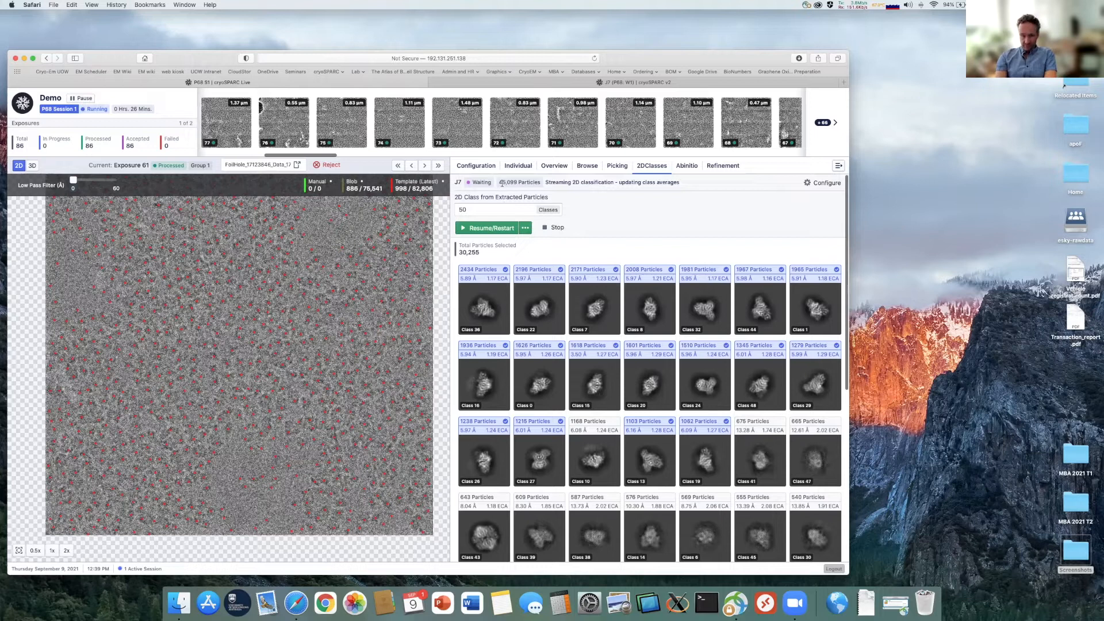
Start an ab-initio reconstruction with one class, D2 symmetry and 10000 particles.
left_click(688, 167)
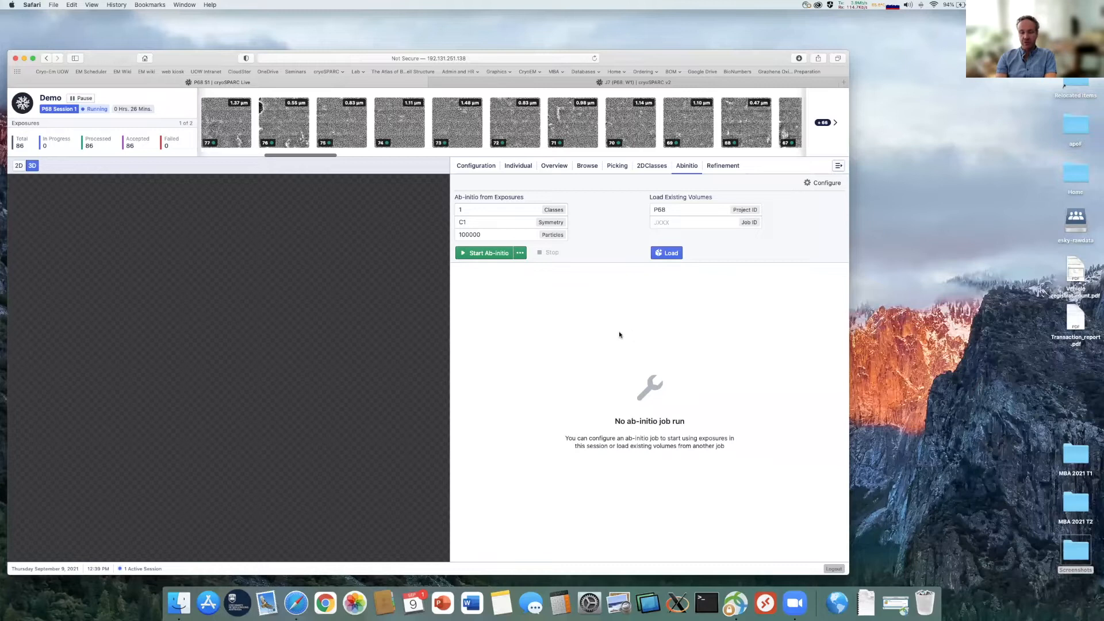
left_click(470, 234)
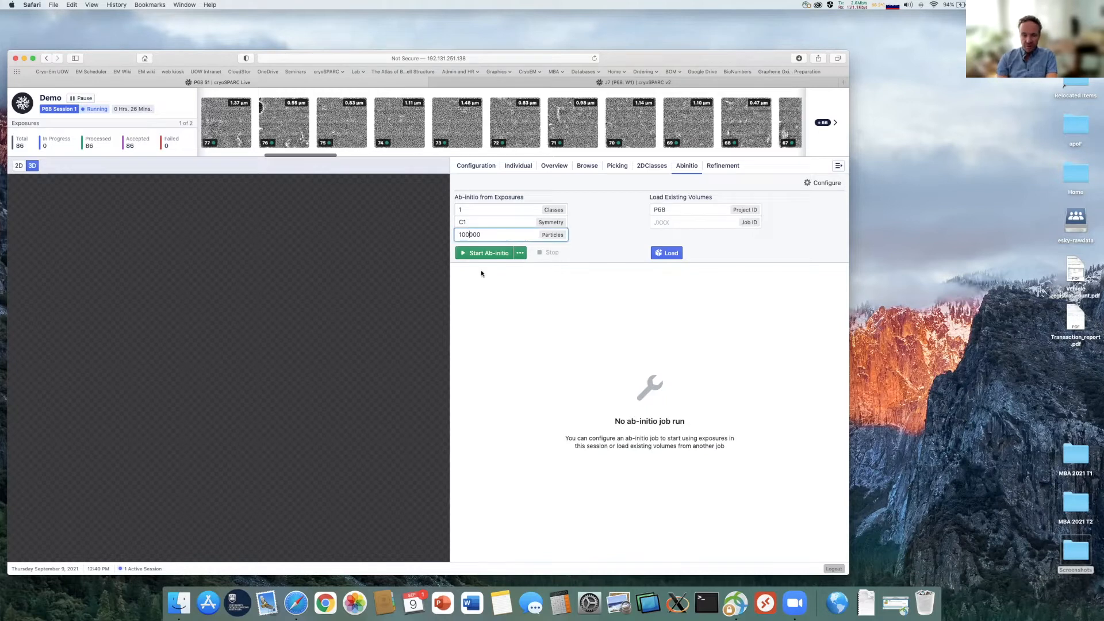
key("BackSpace")
left_click_drag(469, 222, 453, 226)
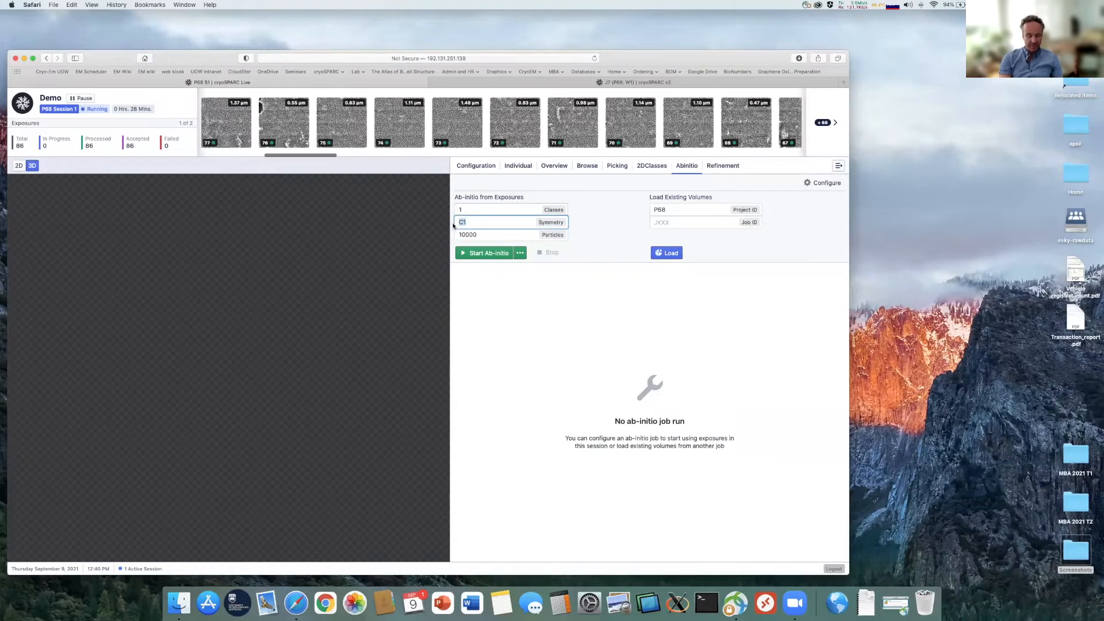
type("D2")
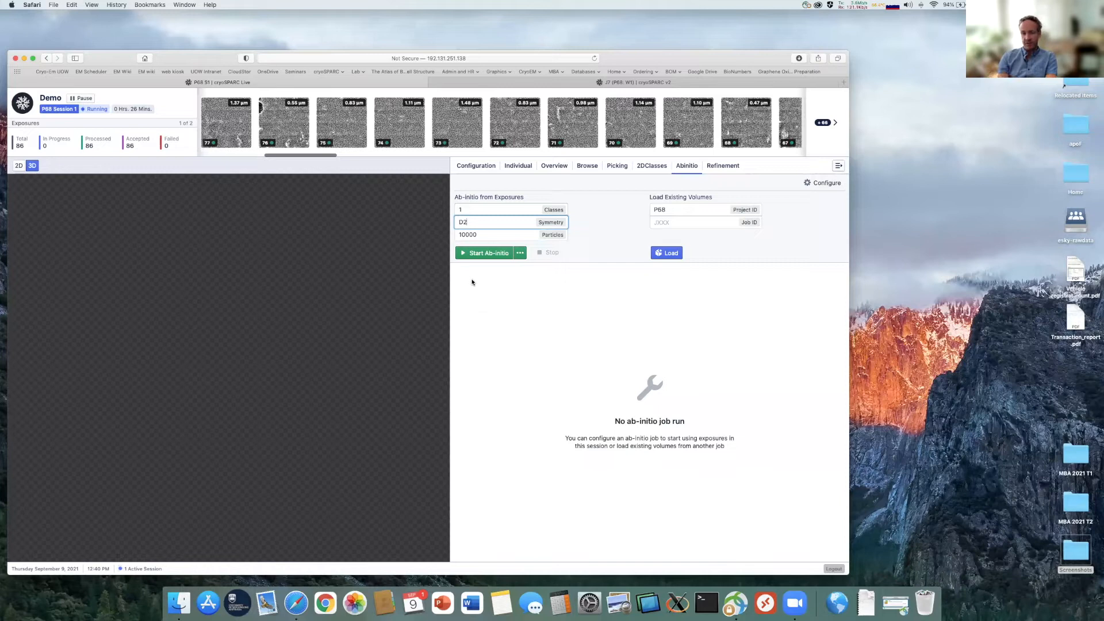
left_click(463, 254)
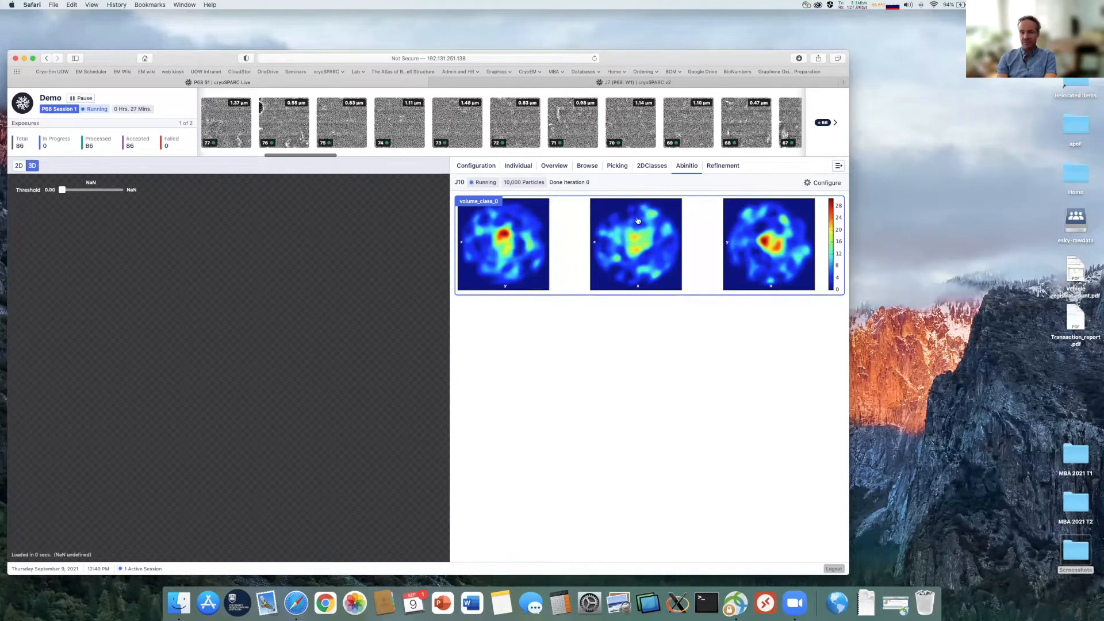
Compare the streaming 2D class averages with the template picking classes while the ab-initio job runs.
left_click(655, 166)
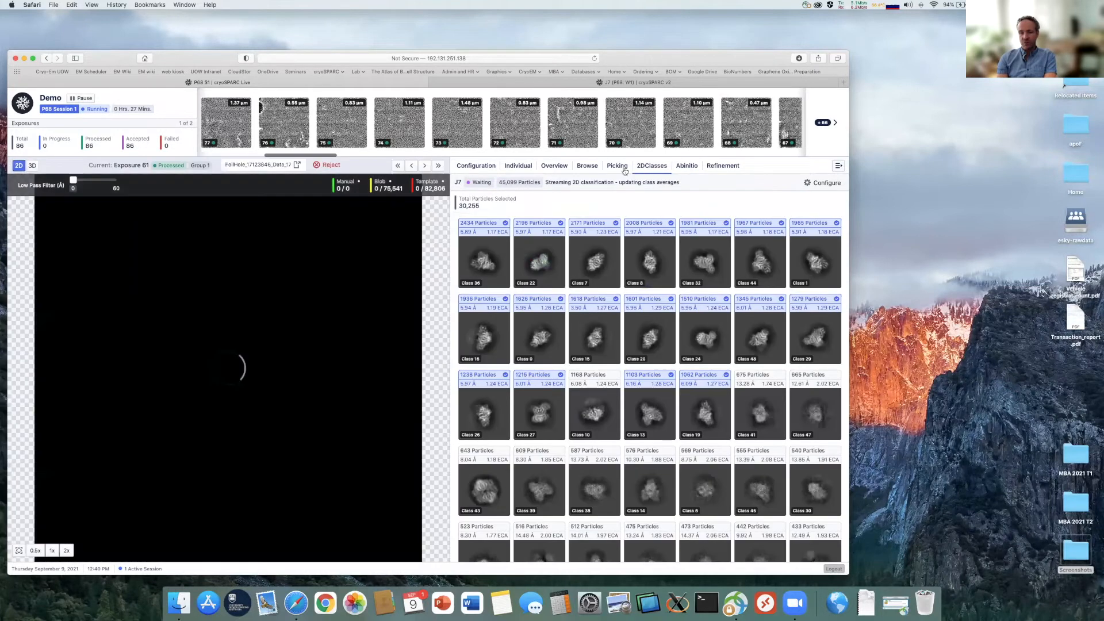
left_click(622, 167)
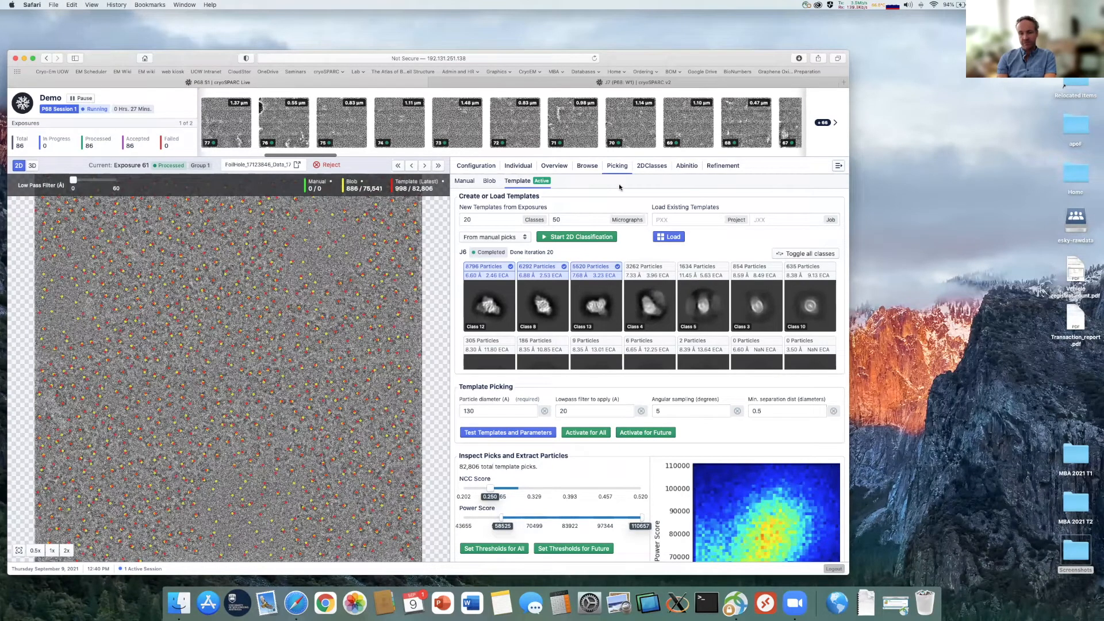
left_click(652, 166)
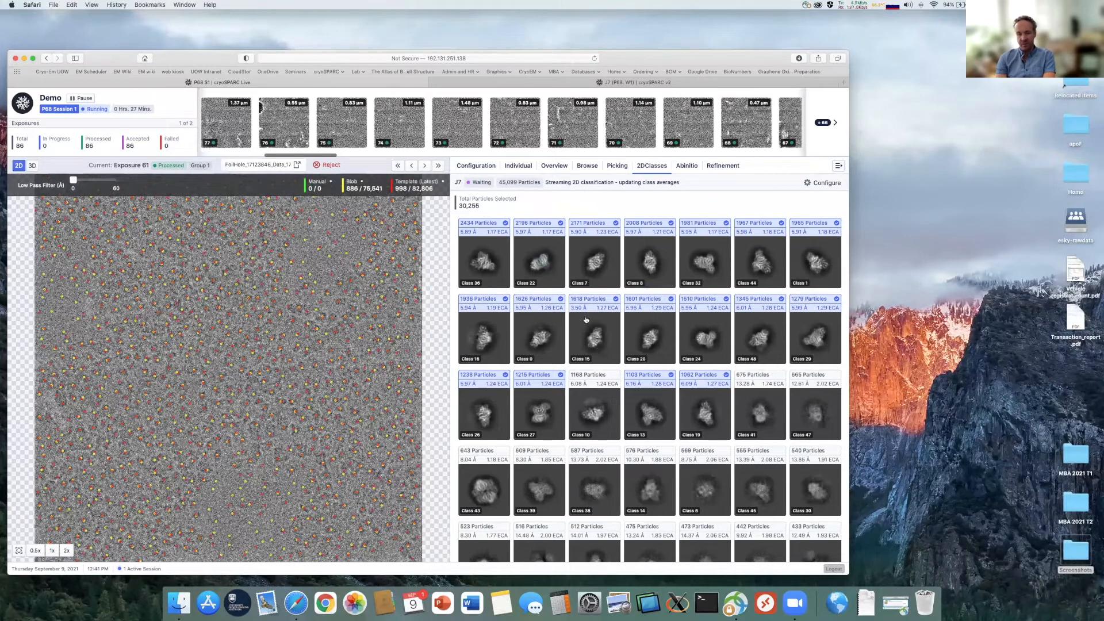
Load the class averages of project P68, job J7 as existing picking templates and look through them.
mouse_move(606, 232)
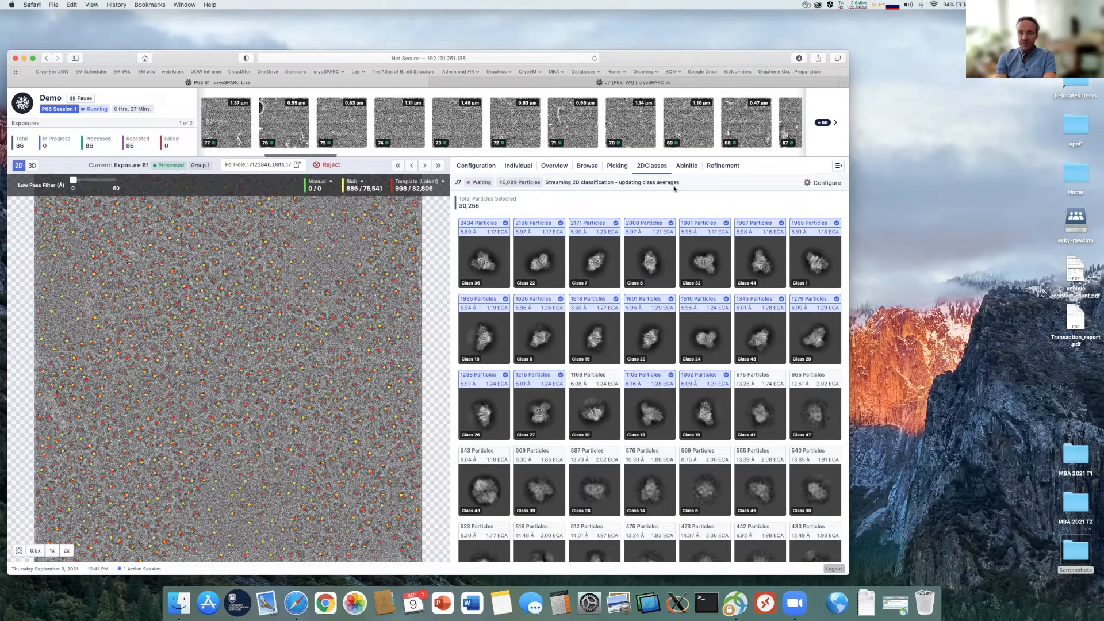
left_click(618, 167)
left_click(674, 220)
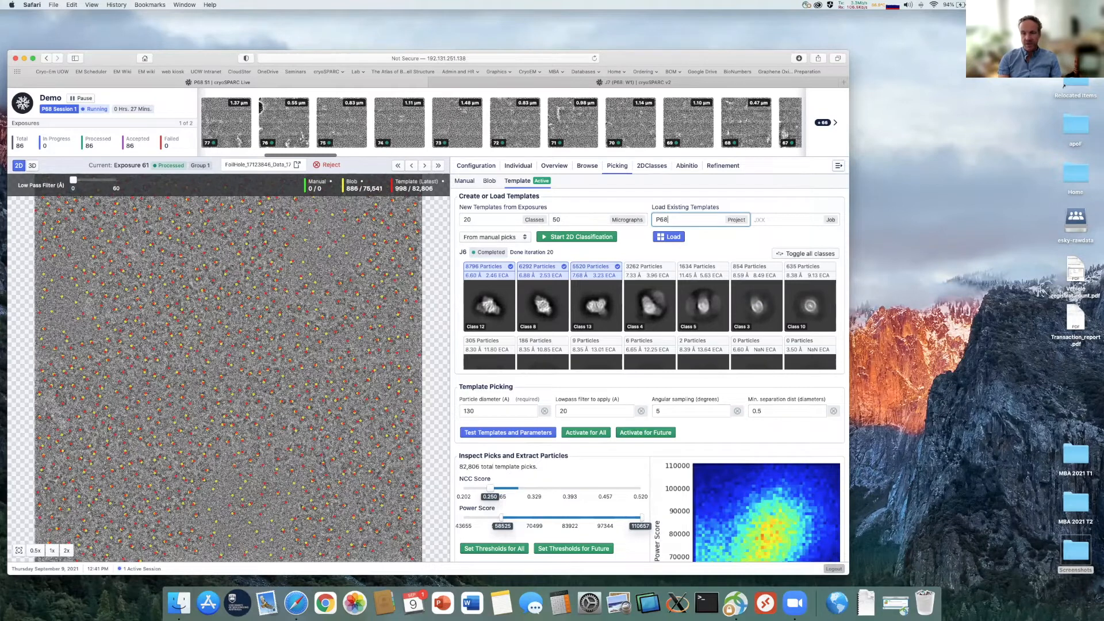
left_click(806, 222)
type("J7")
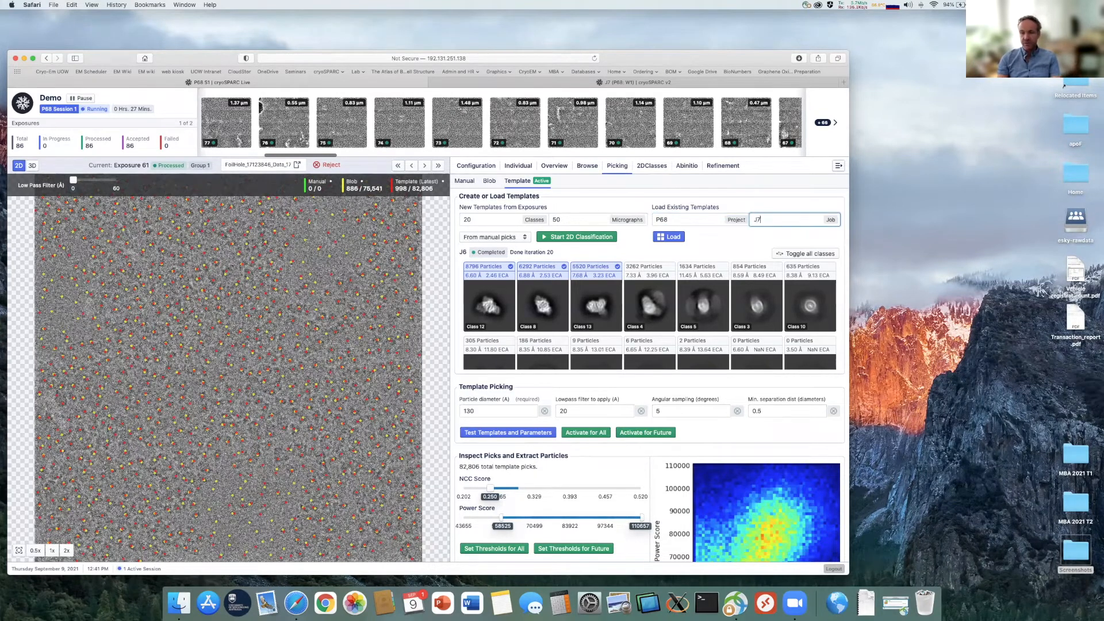
left_click(671, 238)
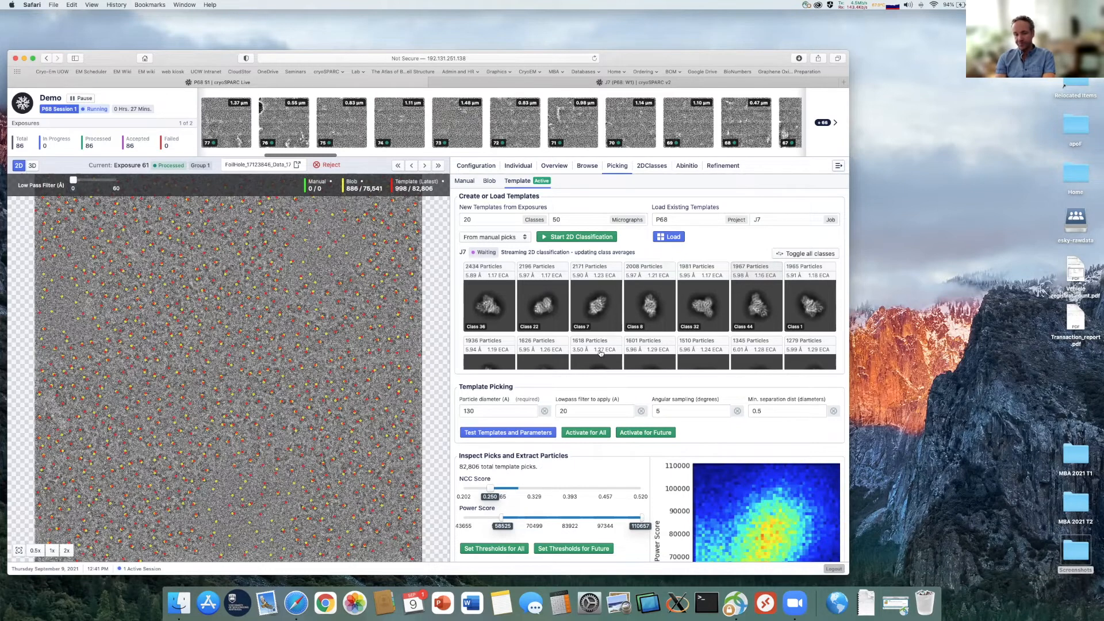
scroll(600, 352, "down", 2)
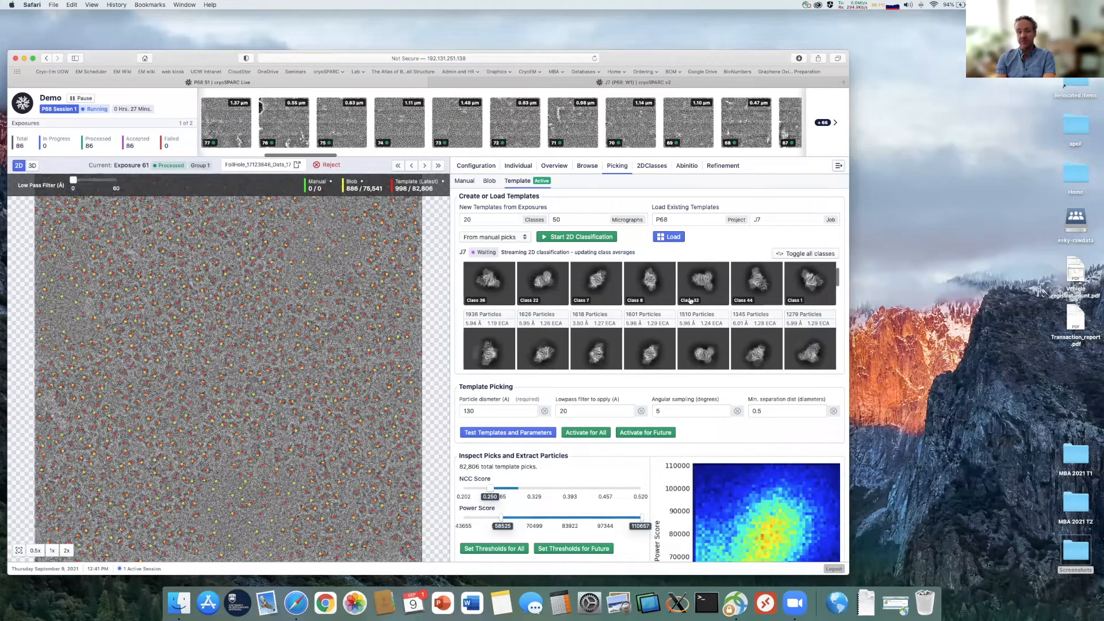
scroll(631, 302, "up", 2)
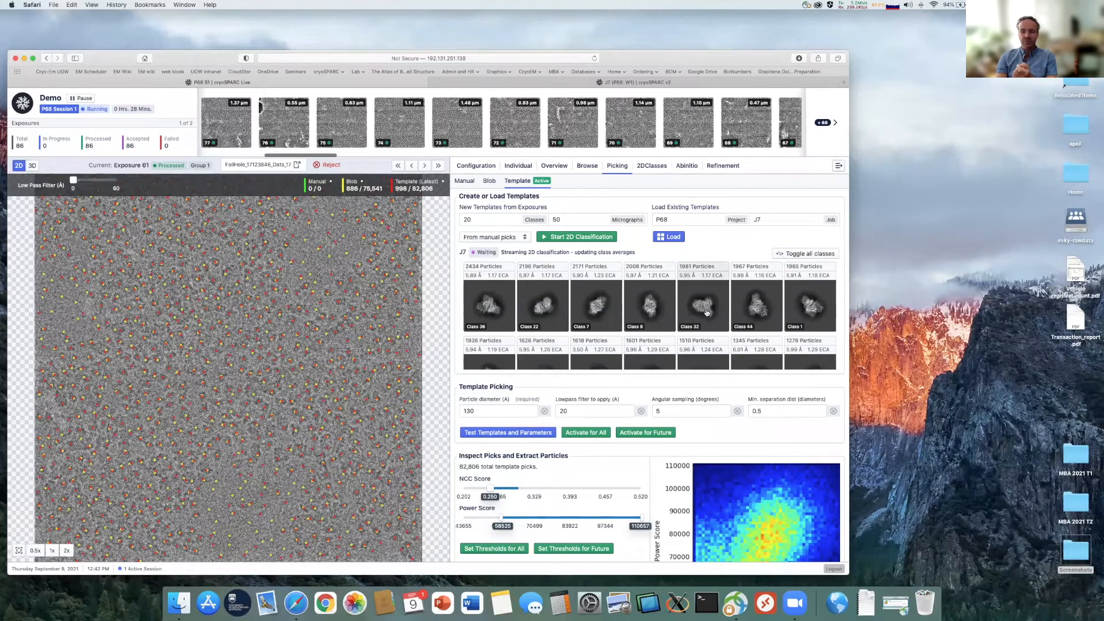
scroll(708, 313, "down", 1)
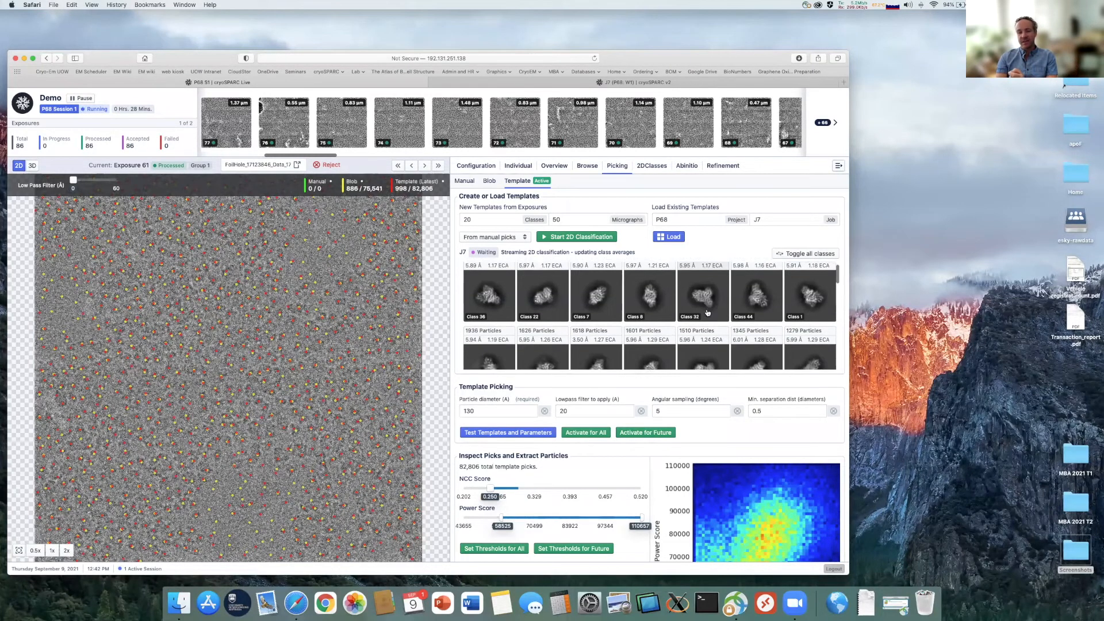
scroll(708, 312, "up", 1)
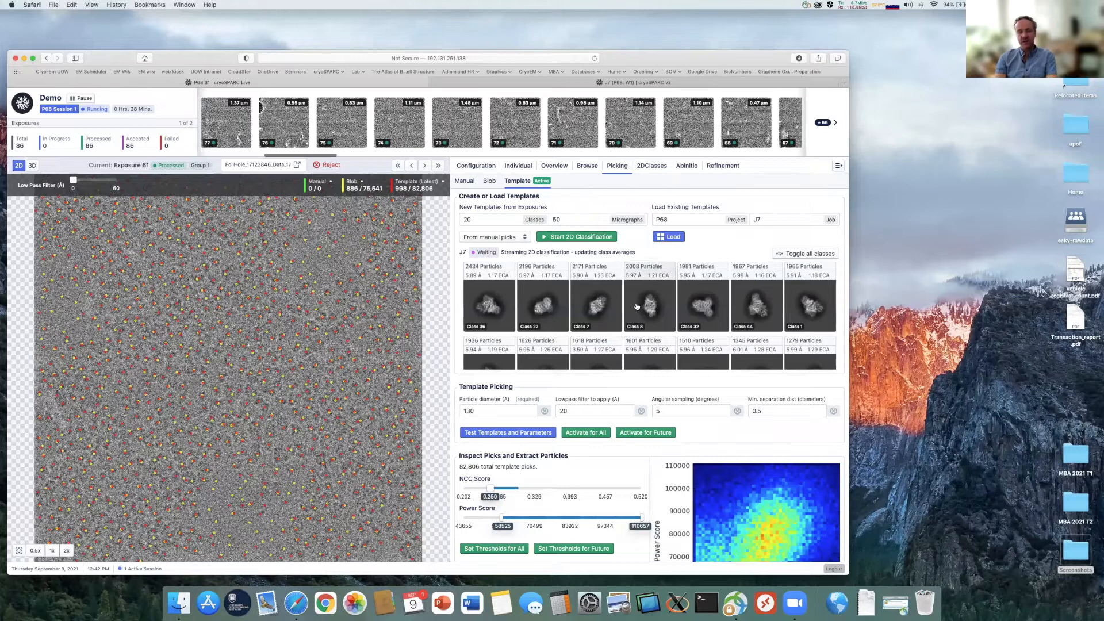
Inspect the intermediate ab-initio volume in 3D at a density threshold of 0.33, and return to the streaming 2D classes.
left_click(690, 169)
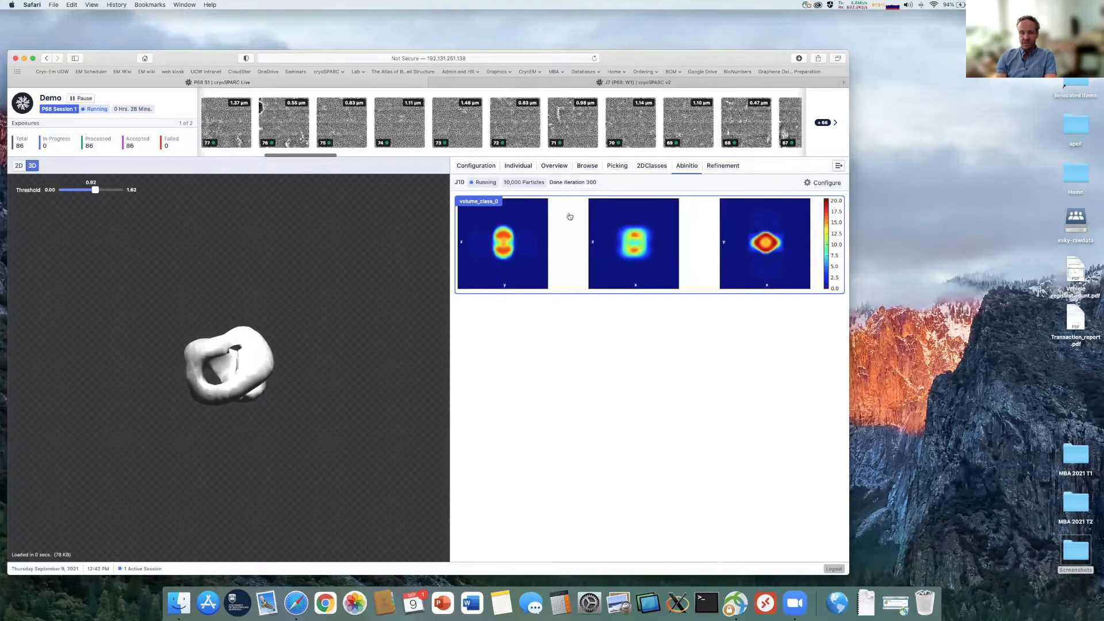
left_click_drag(96, 191, 72, 190)
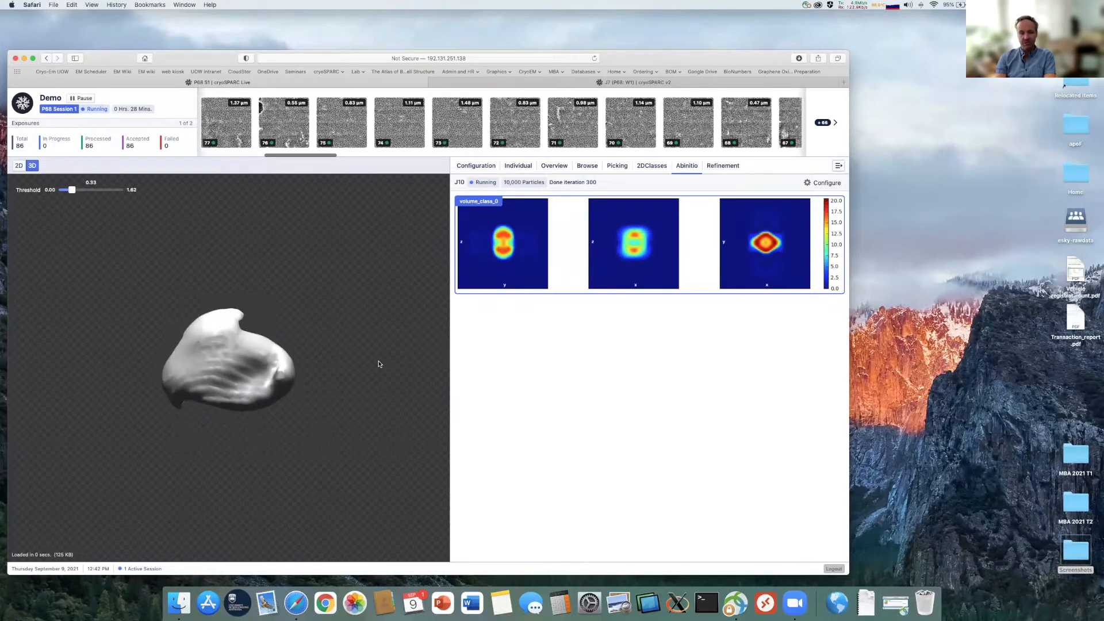
left_click(650, 169)
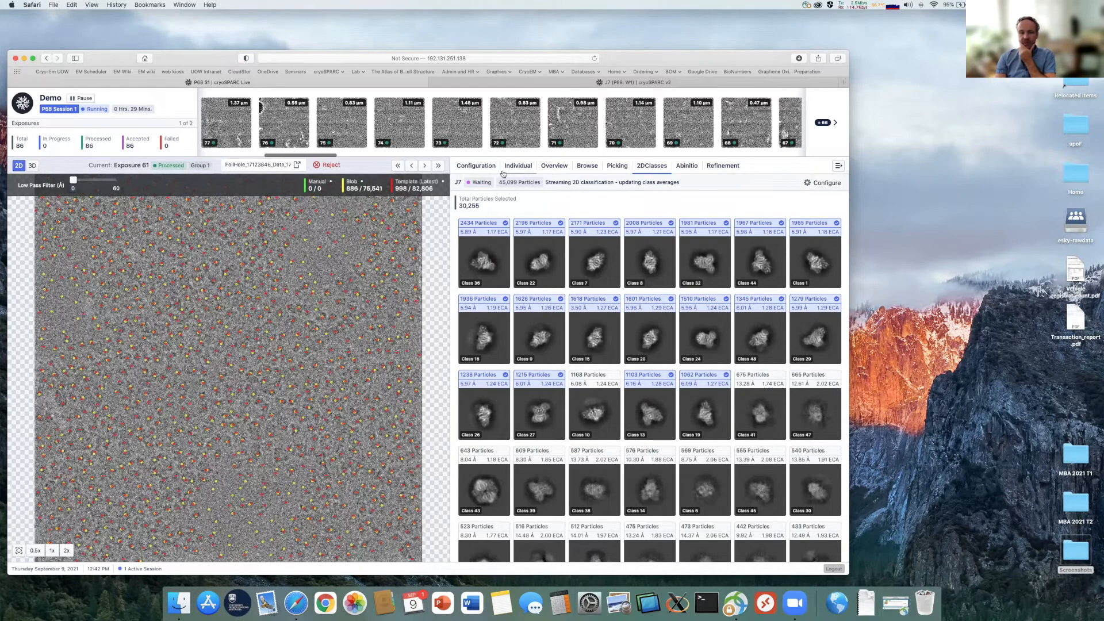
Export the session's particles and select the resulting Import Particles job J11 in workspace W1.
left_click(480, 166)
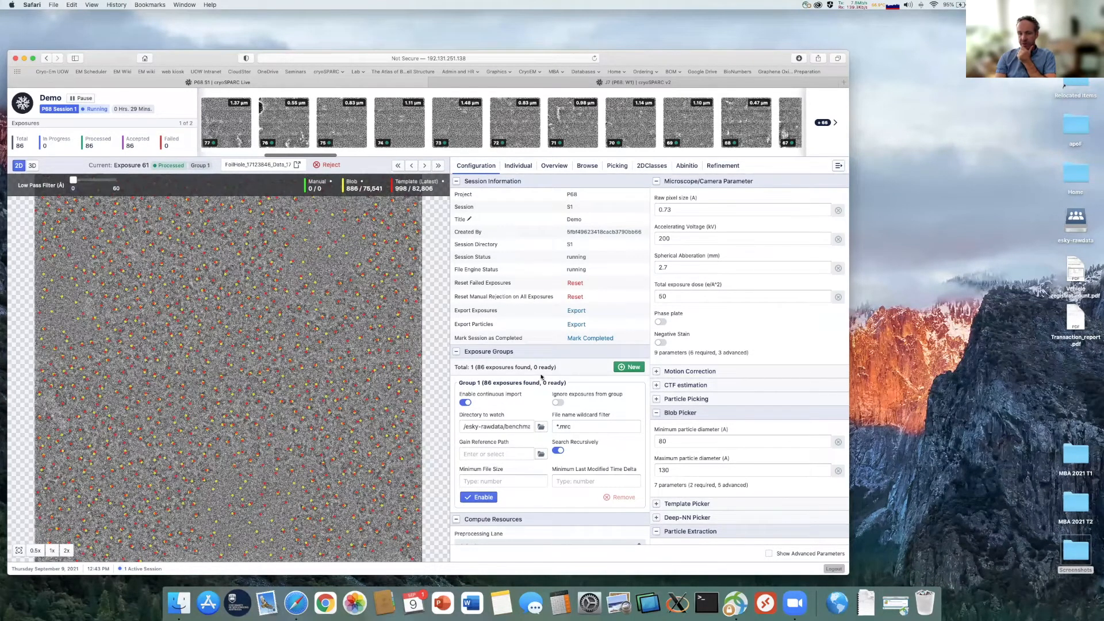
left_click(577, 325)
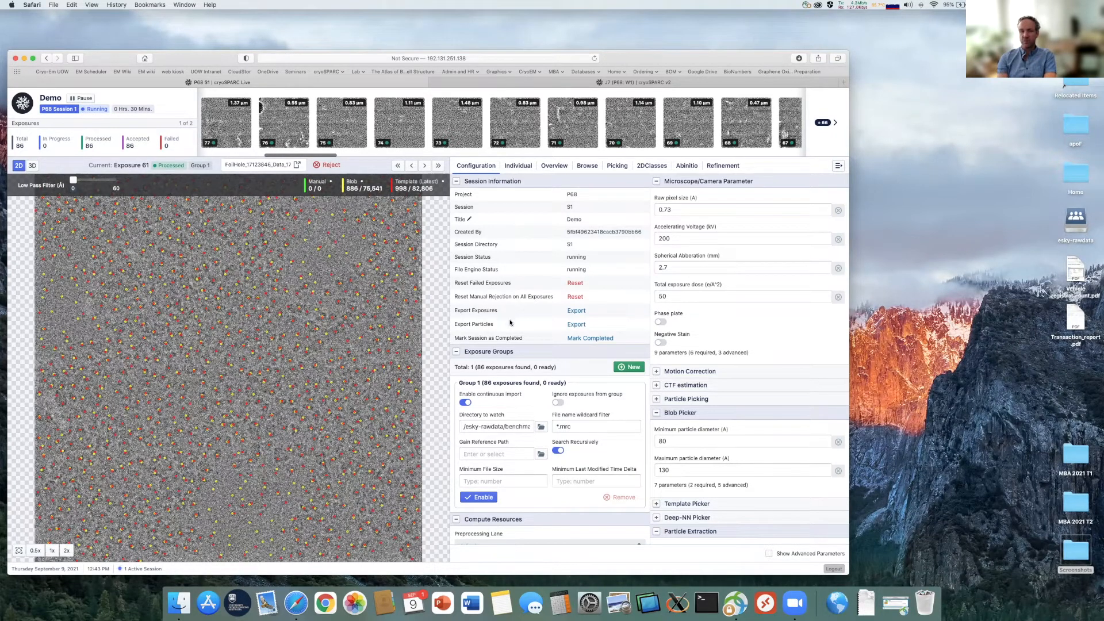
left_click(692, 84)
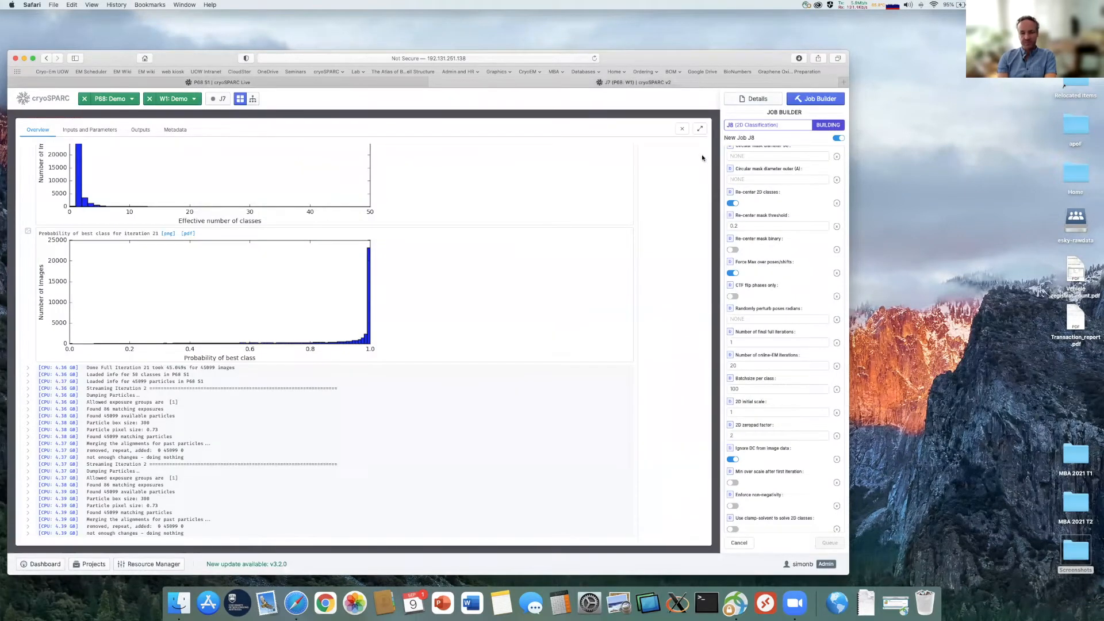
left_click(682, 129)
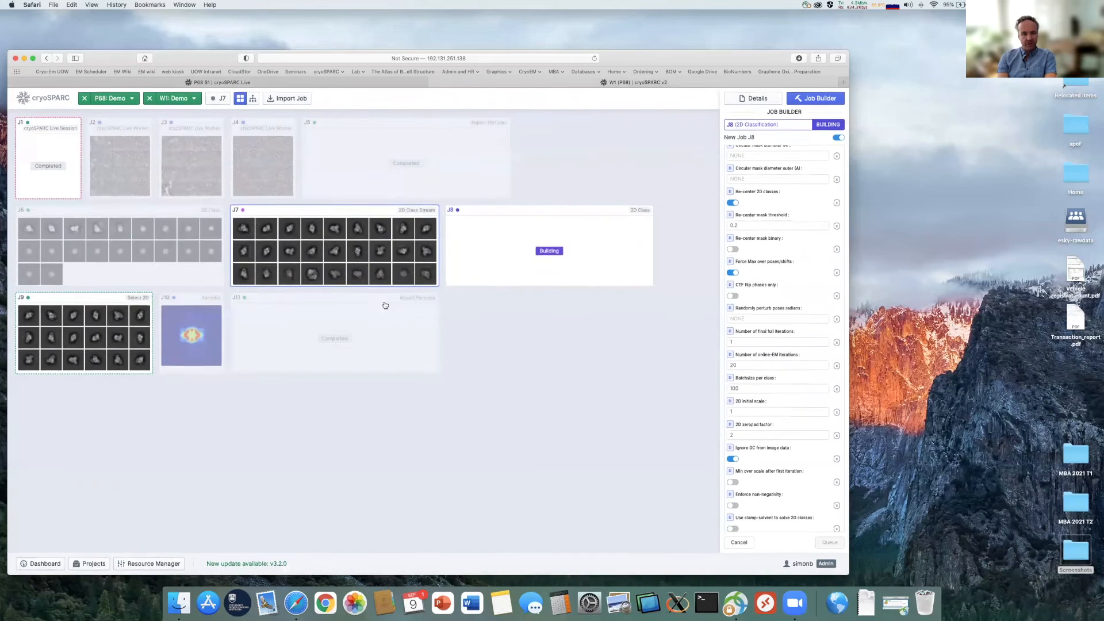
left_click(364, 303)
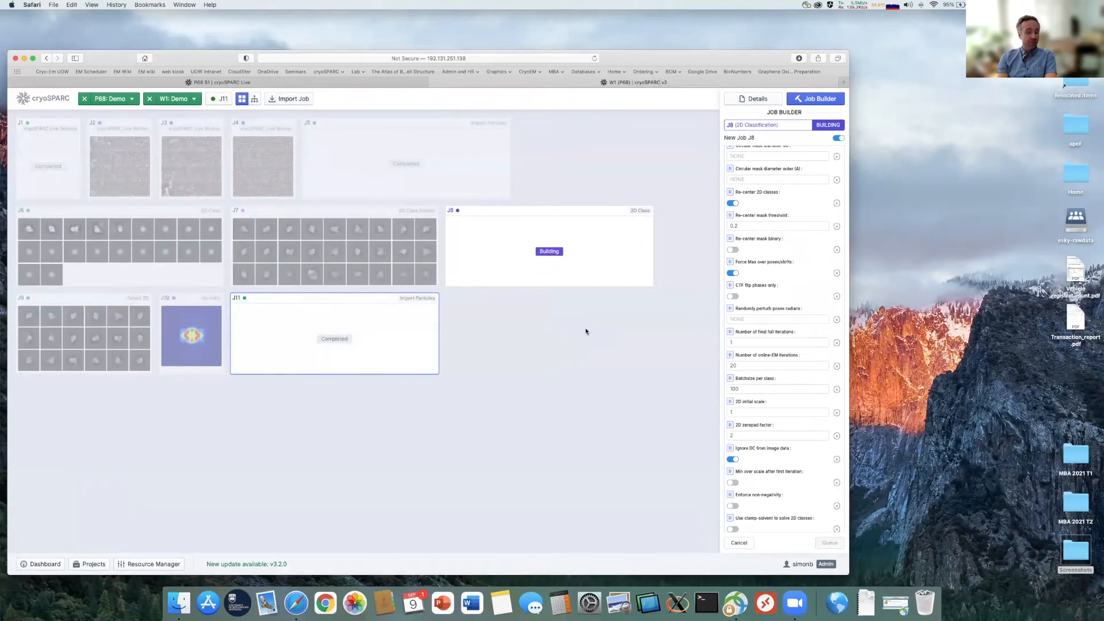
Stop building job J8 and create a new 2D Classification job.
left_click(739, 543)
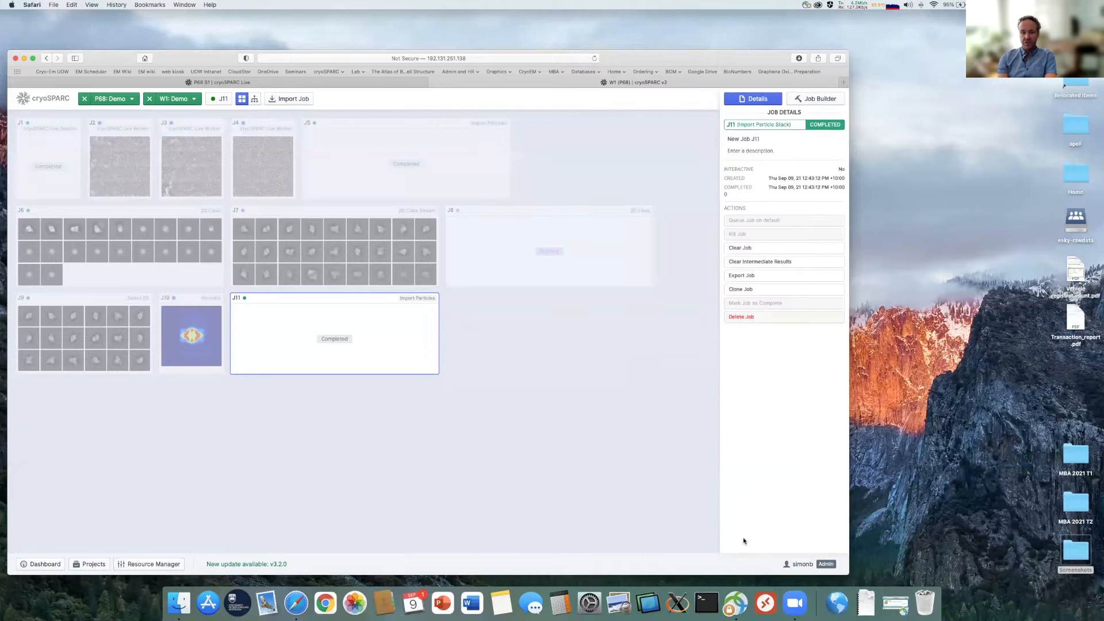
left_click(824, 99)
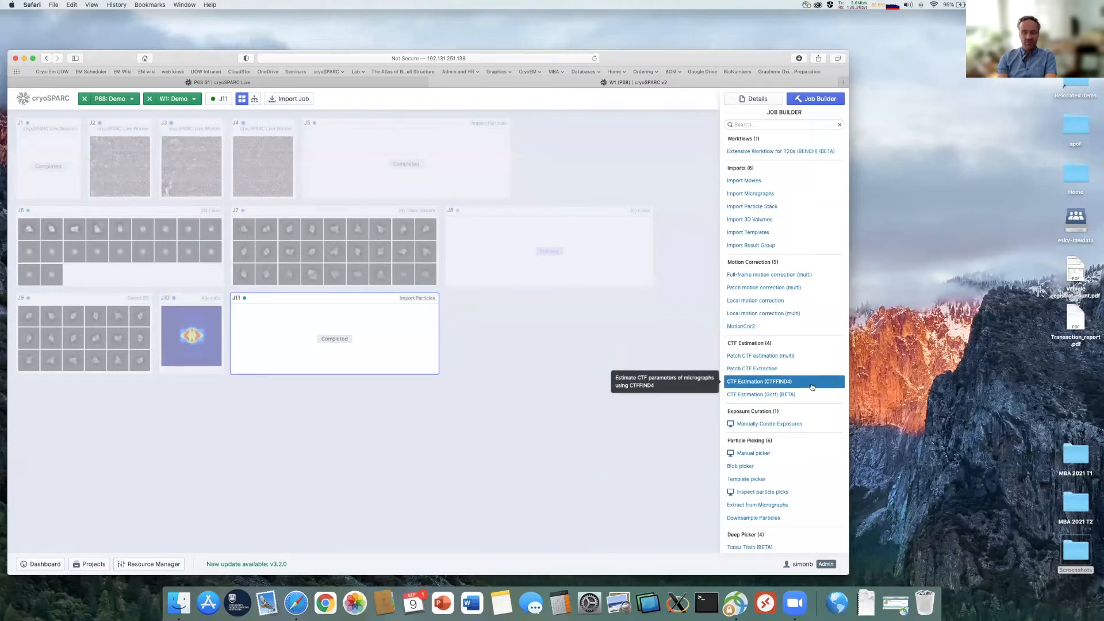
scroll(812, 387, "down", 5)
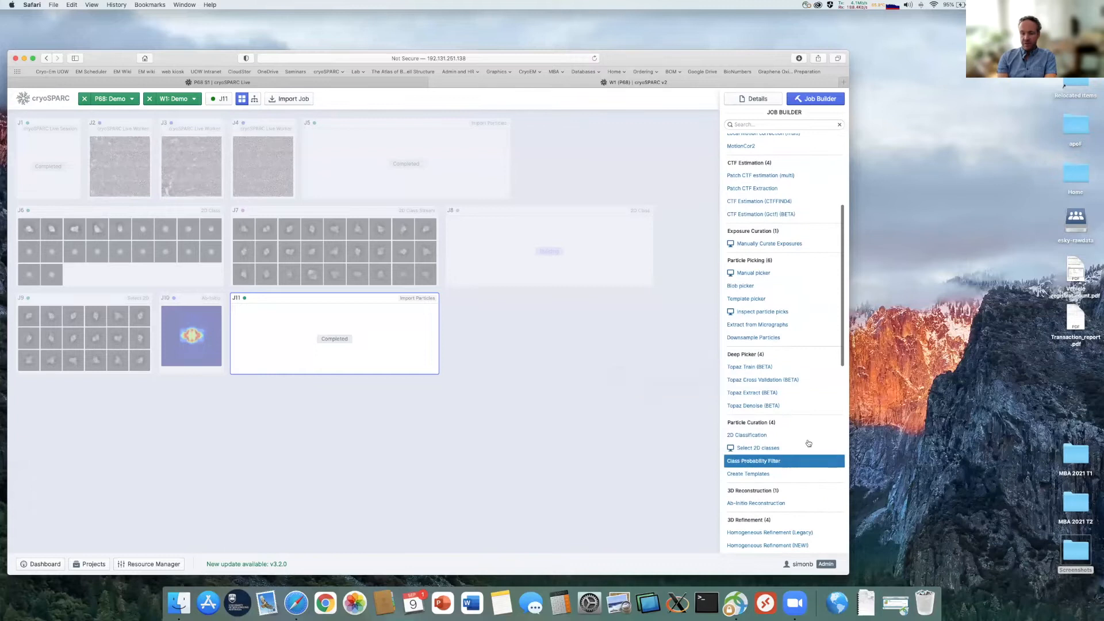
left_click(747, 435)
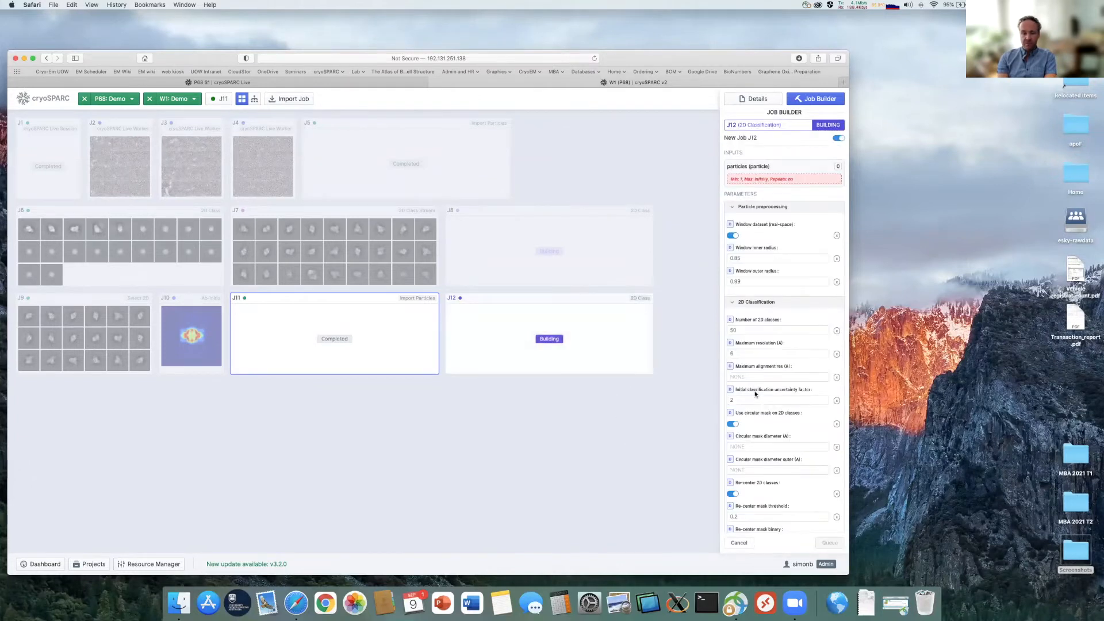
Connect the imported particles output of J11 to the particles input of the new 2D classification job.
left_click(349, 299)
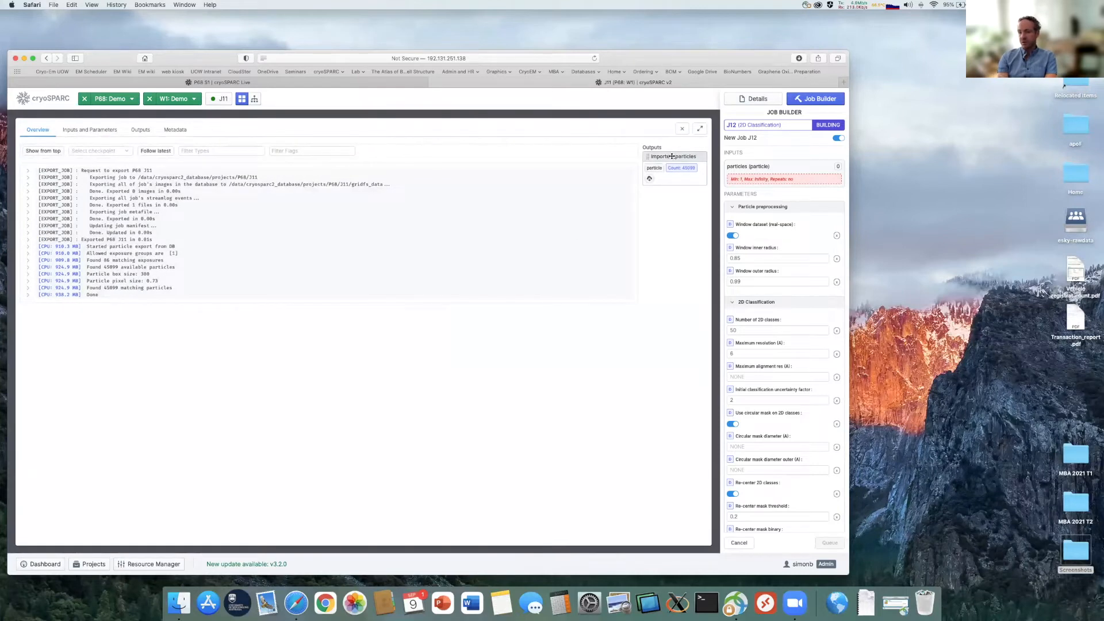
left_click_drag(673, 157, 775, 165)
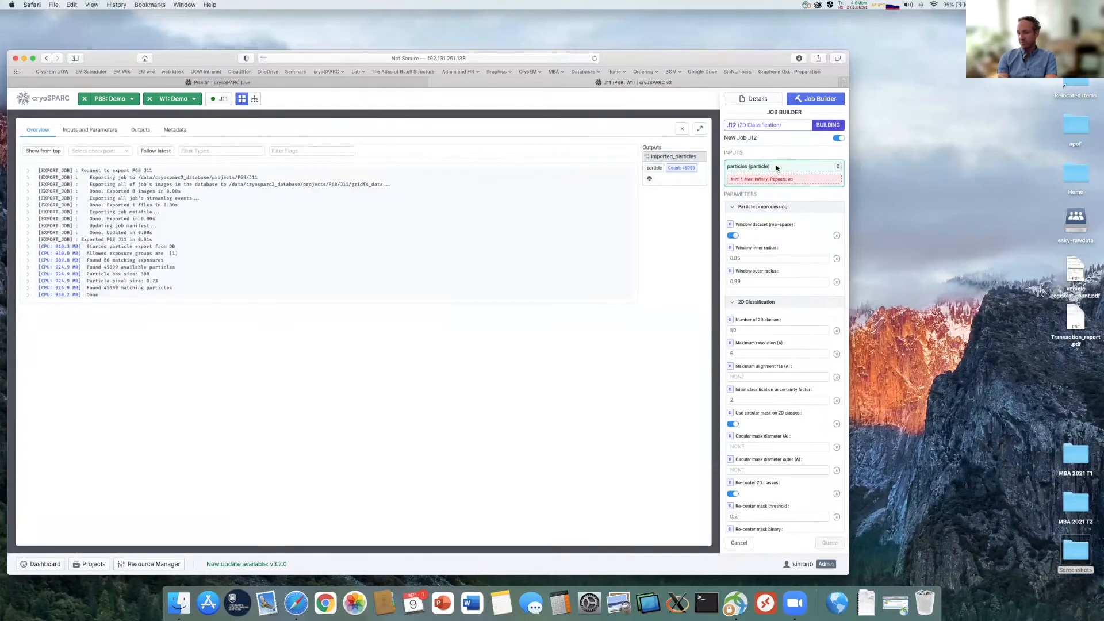
left_click(681, 129)
Set the number of 2D classes to 100 and the number of online-EM iterations to 15.
left_click(743, 345)
left_click_drag(743, 346, 729, 345)
type("100")
scroll(784, 391, "down", 2)
scroll(783, 406, "down", 7)
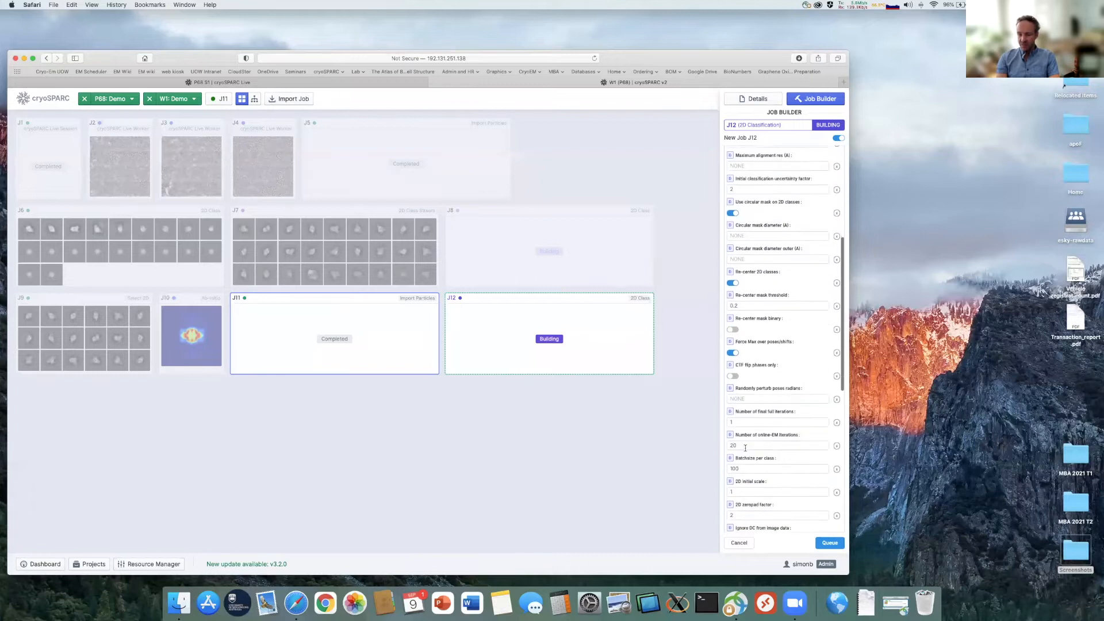
left_click(742, 446)
double_click(734, 446)
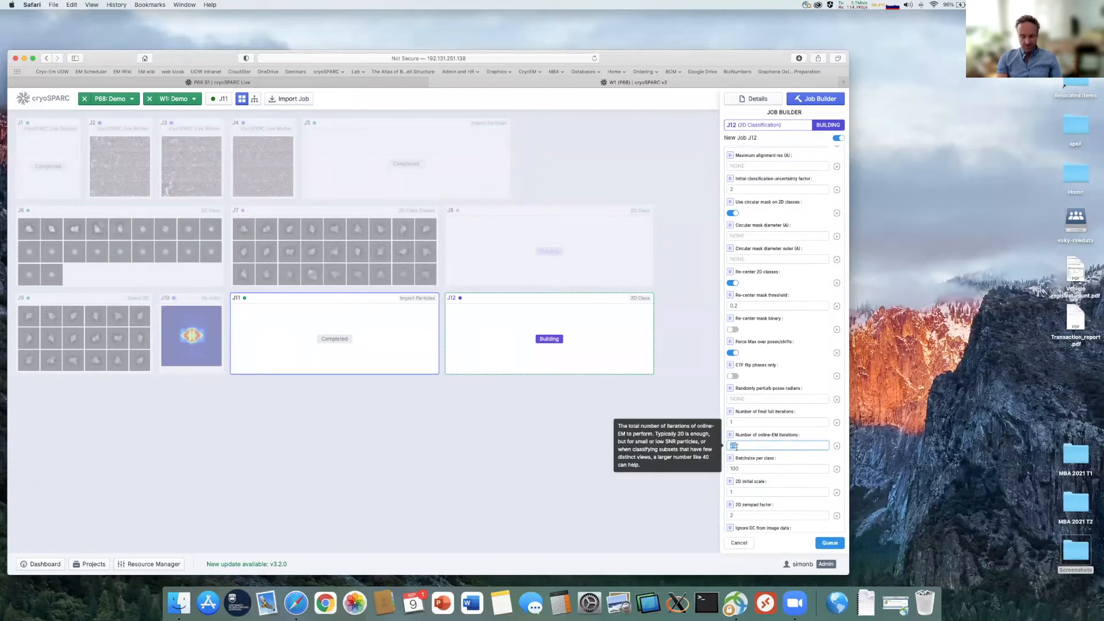
type("15")
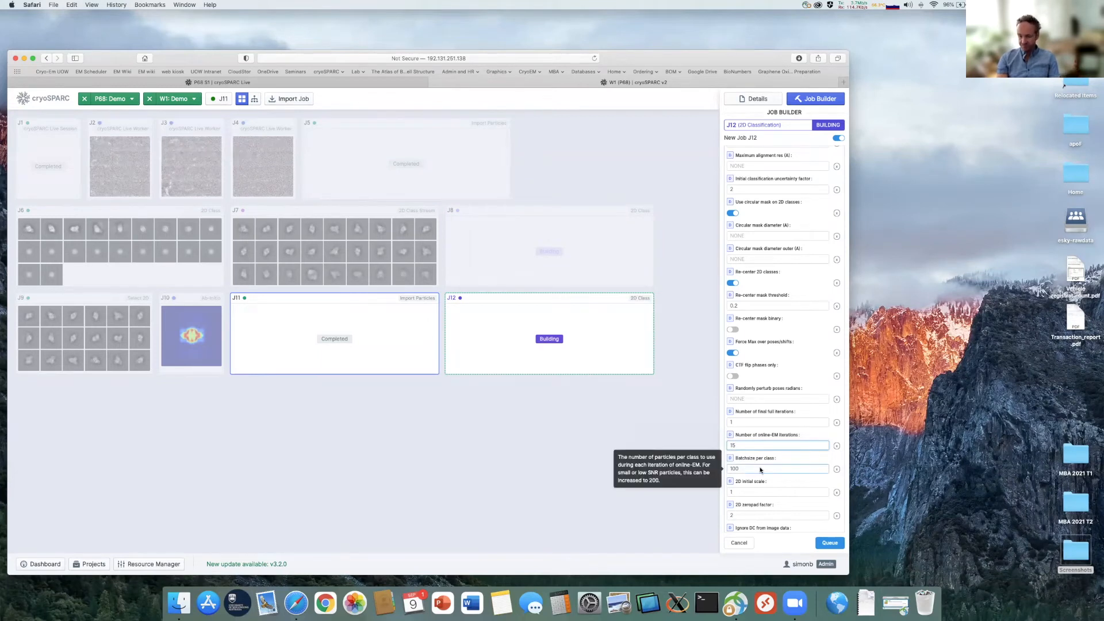
Set the maximum resolution to 4 Å and queue the 2D classification job on the default lane.
scroll(765, 443, "up", 3)
scroll(768, 426, "up", 3)
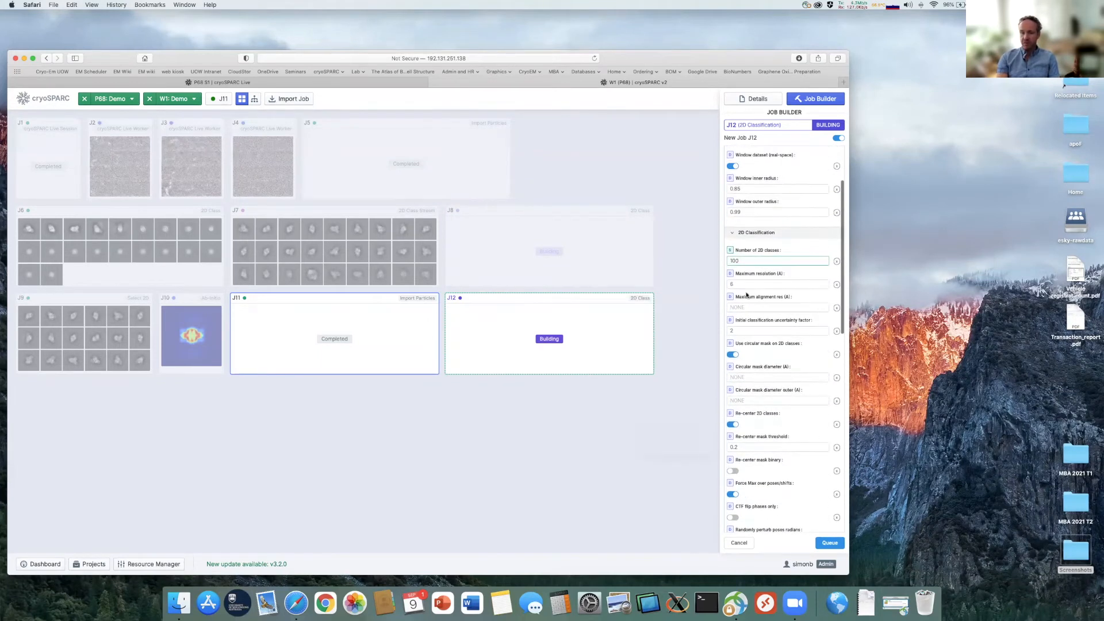
double_click(731, 284)
type("4")
scroll(774, 322, "down", 2)
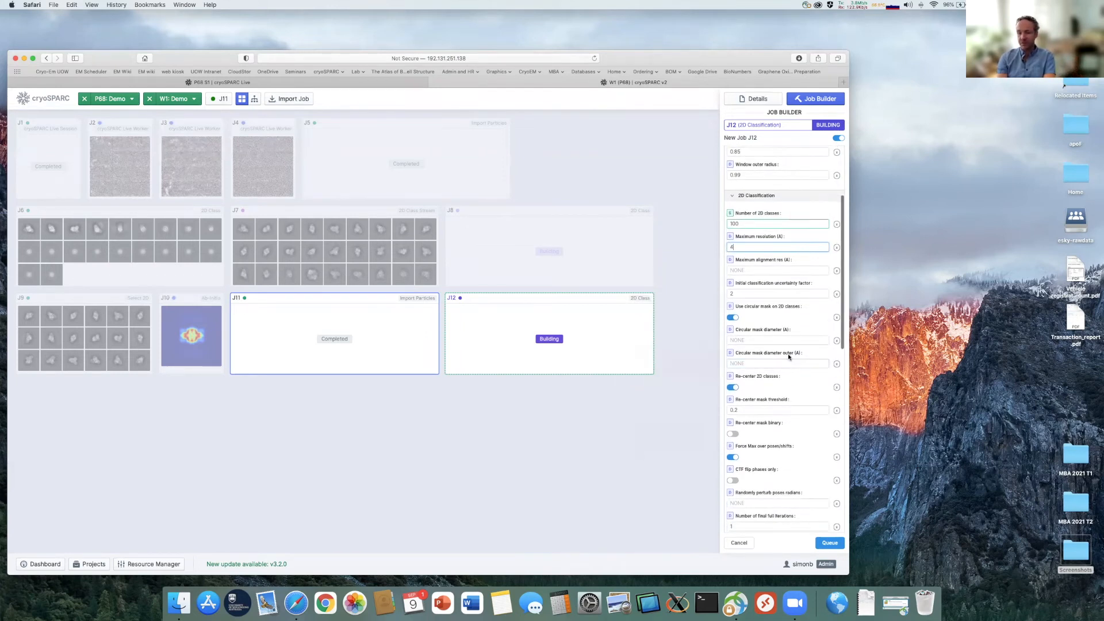
scroll(787, 336, "down", 3)
scroll(788, 323, "up", 2)
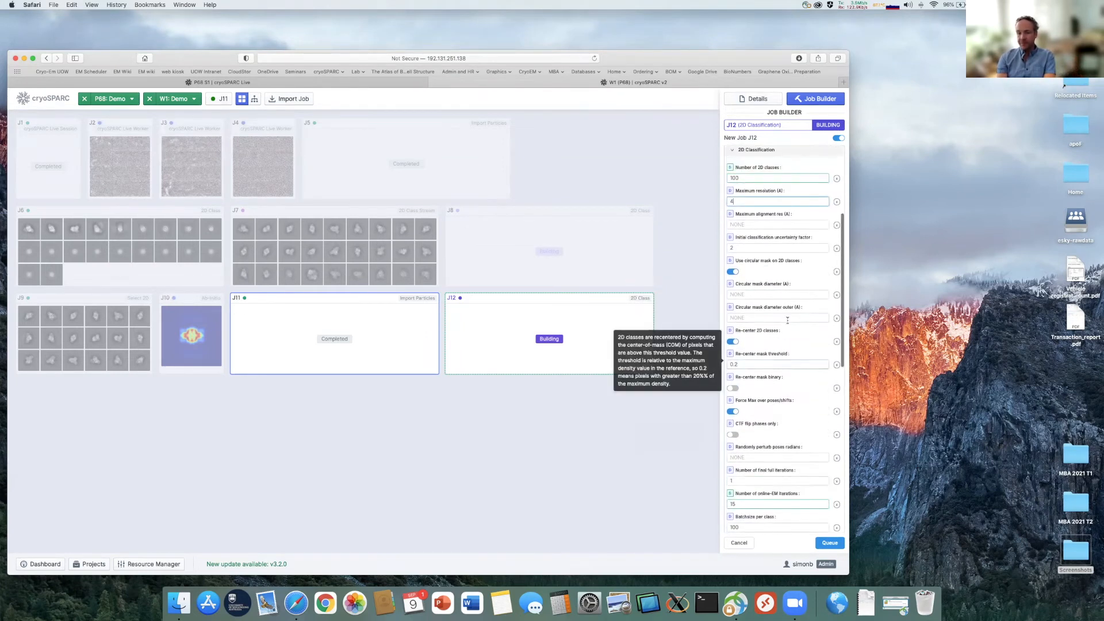
left_click(835, 545)
left_click(666, 334)
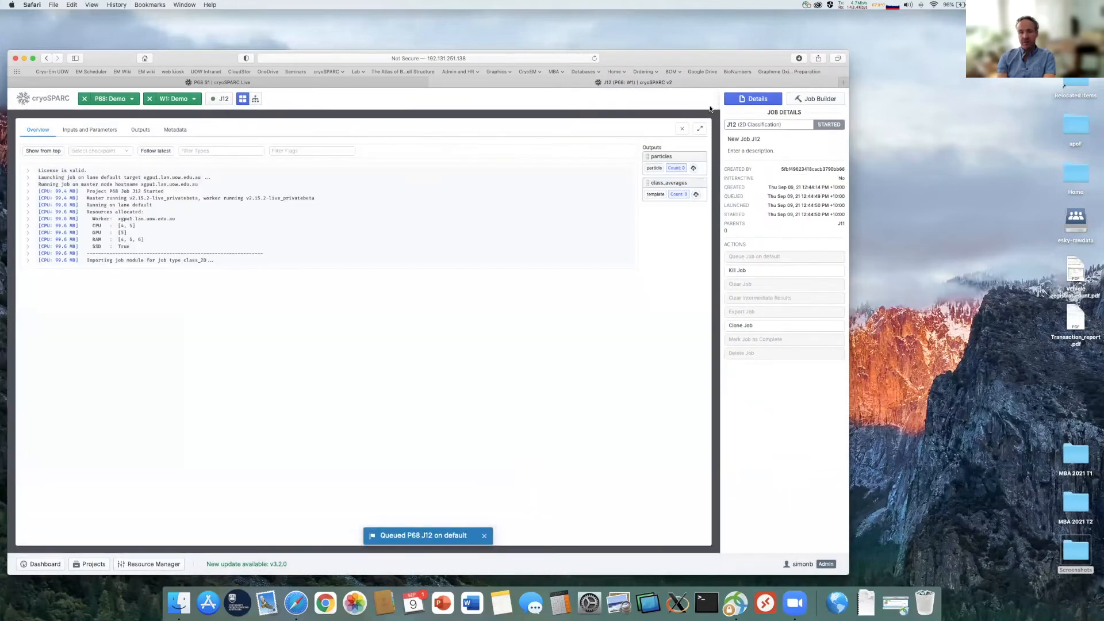
left_click(682, 129)
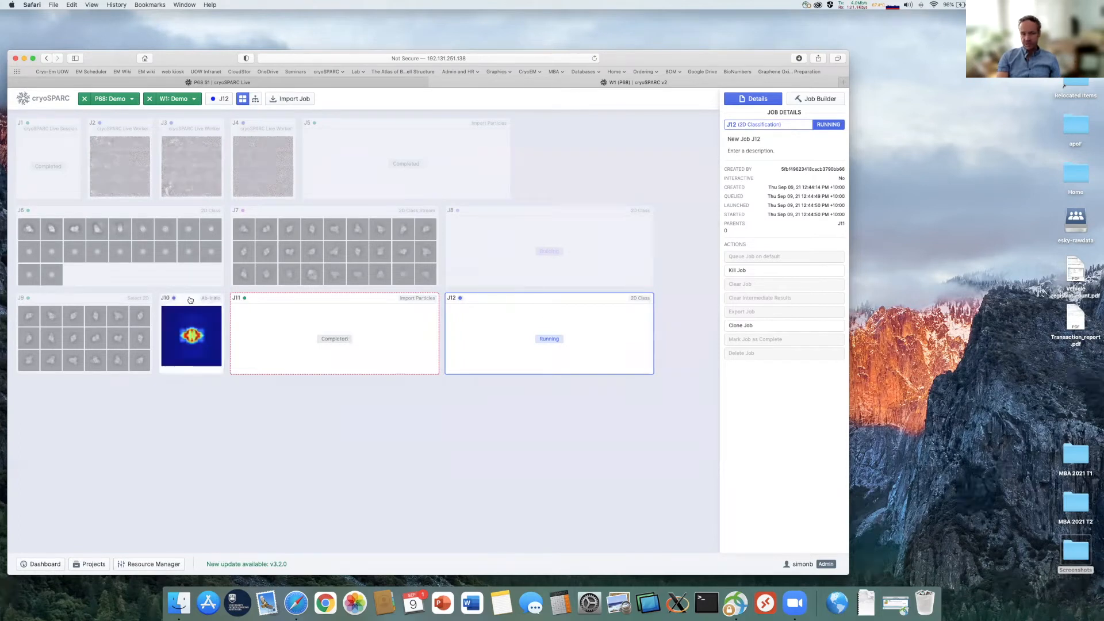
Check the progress of the ab-initio reconstruction in the Live session and in the plots and log of job J10.
left_click(336, 84)
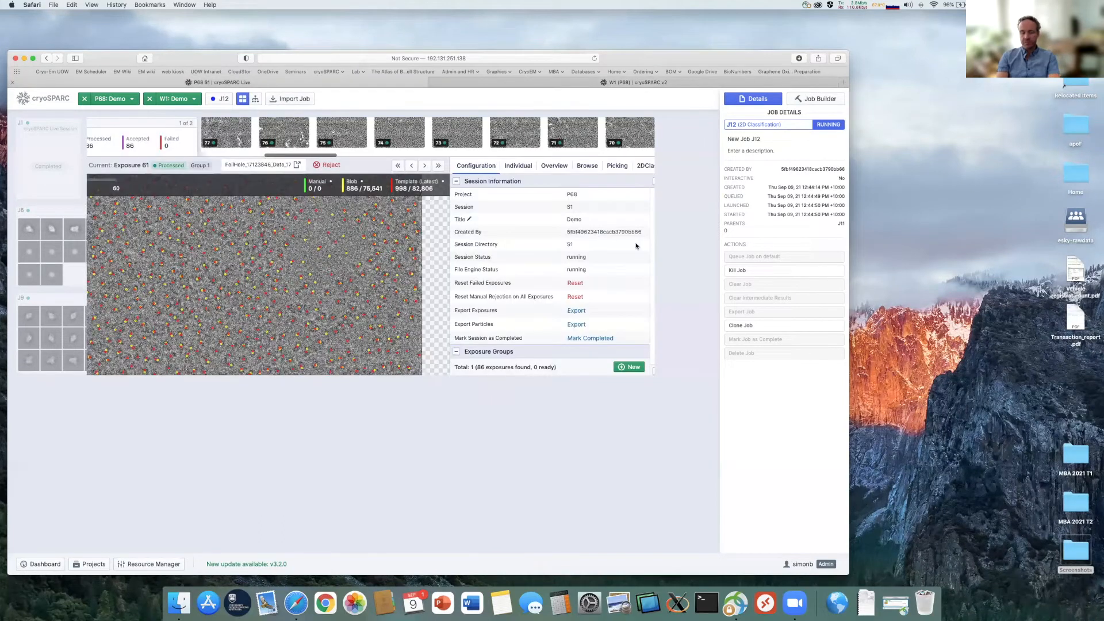
left_click(689, 168)
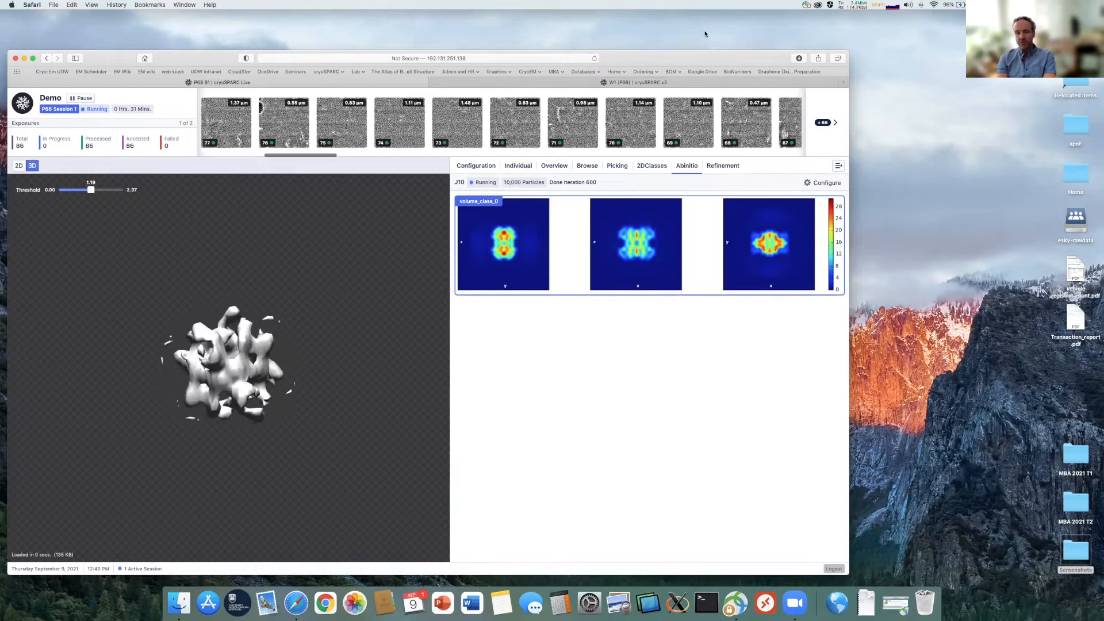
left_click(647, 84)
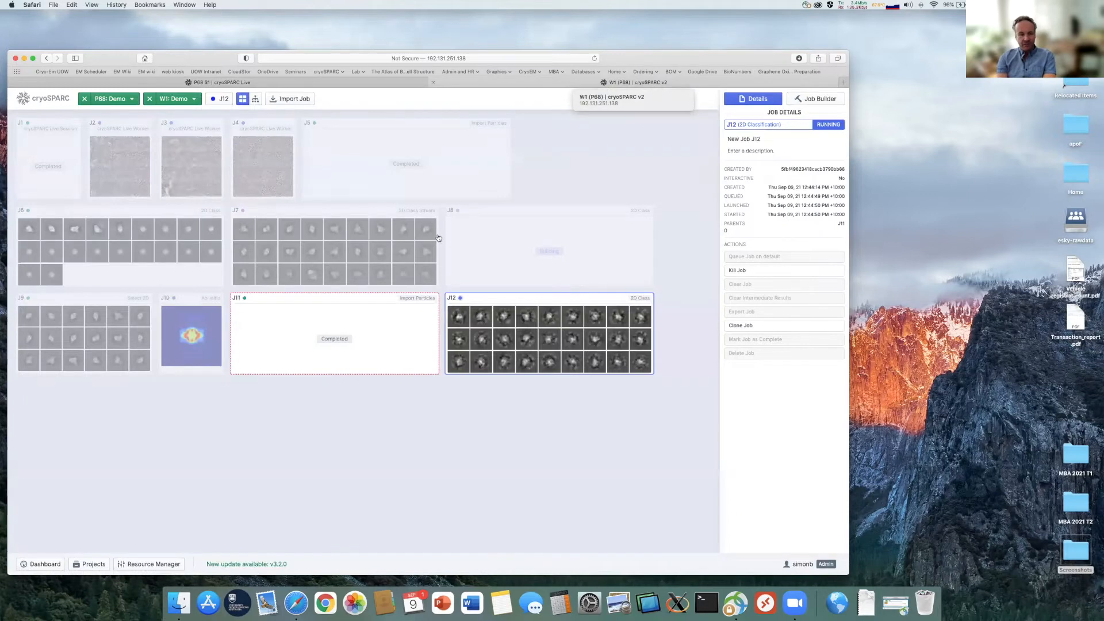
double_click(196, 298)
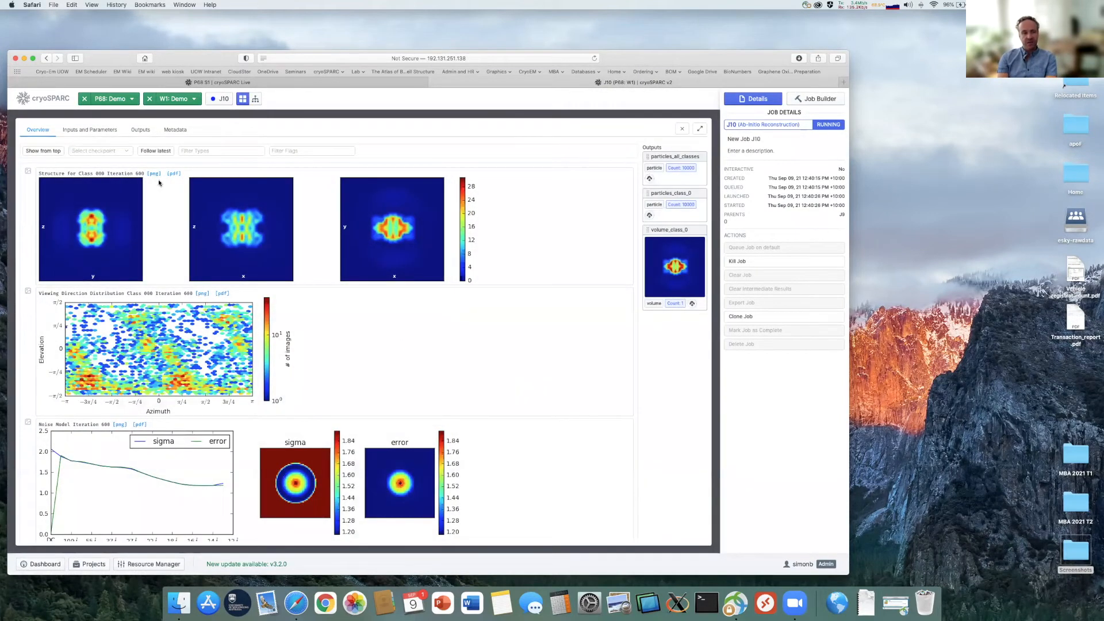
scroll(372, 349, "down", 10)
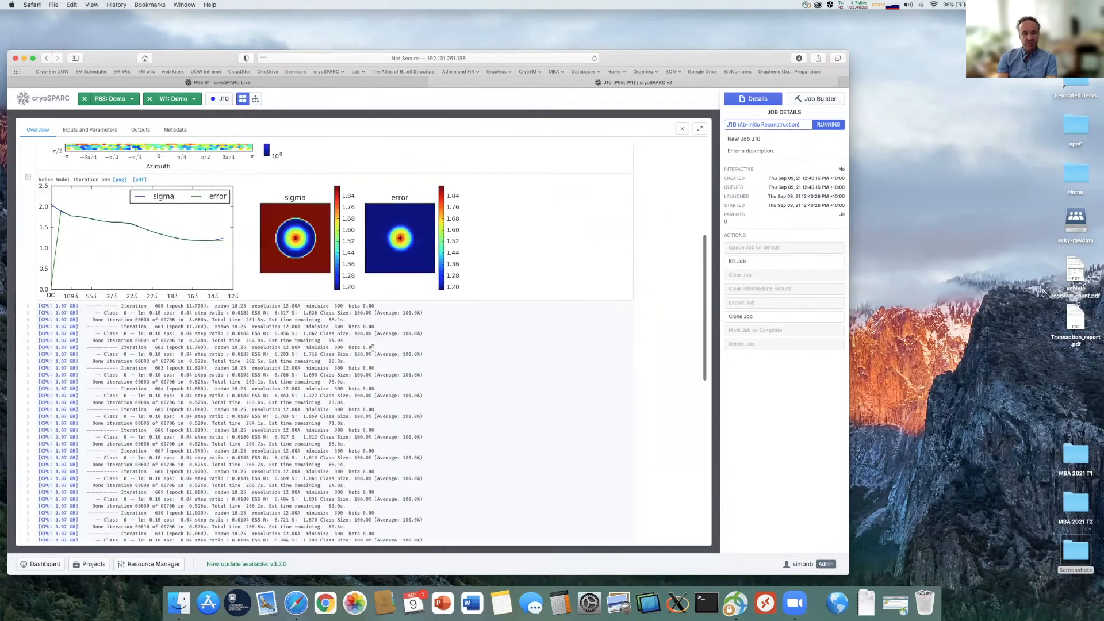
Check the estimated time remaining in the log of ab-initio job J10 and close the job view.
scroll(397, 431, "down", 1)
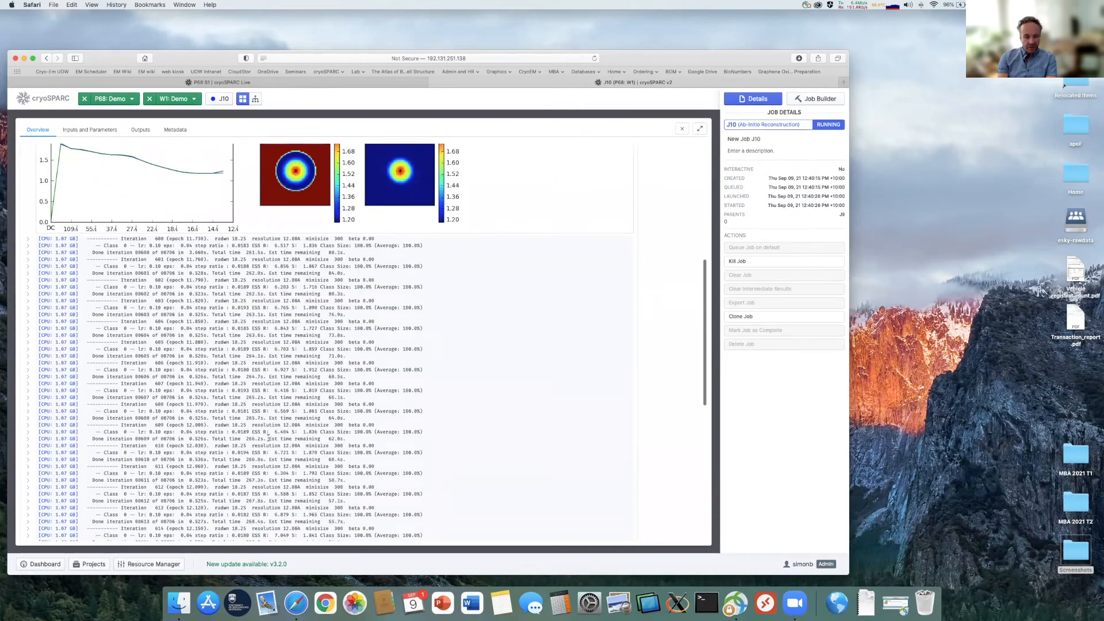
left_click_drag(332, 439, 357, 439)
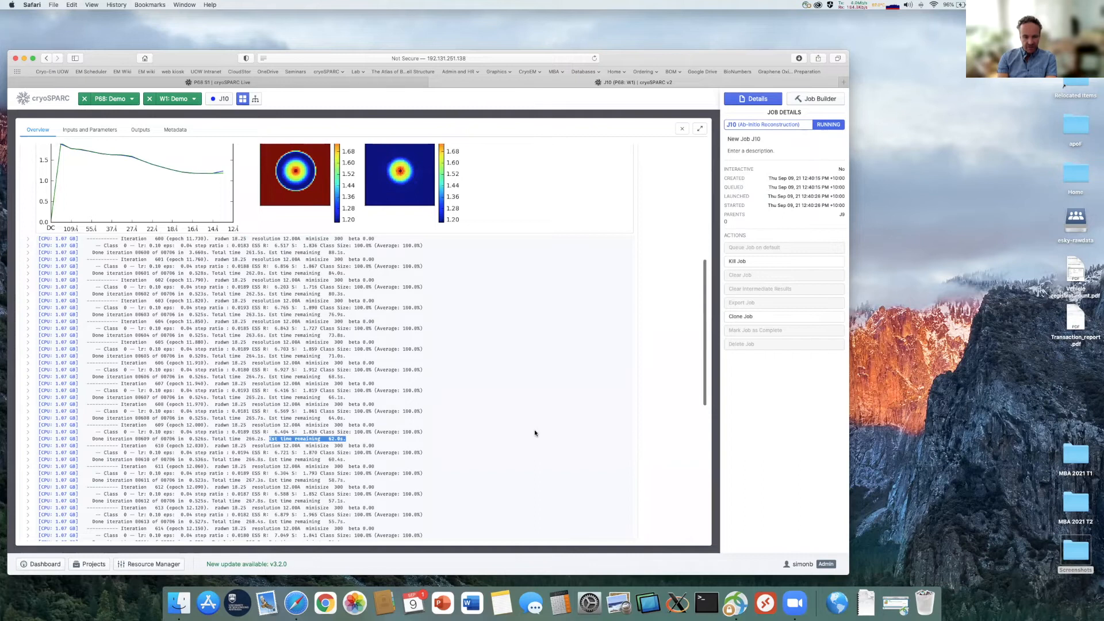
scroll(535, 433, "down", 10)
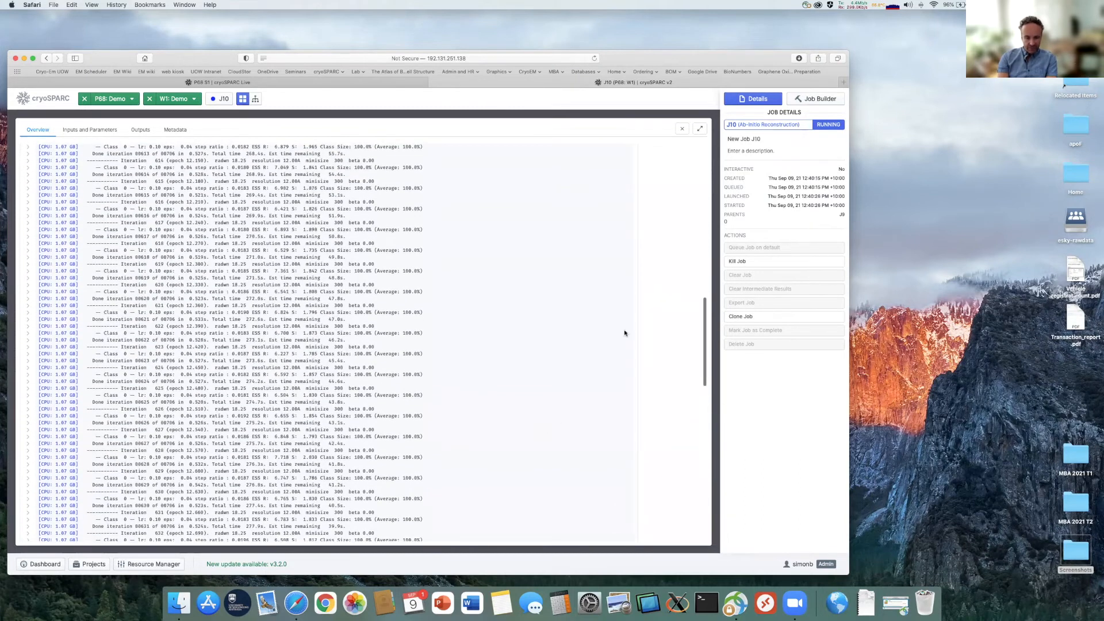
left_click(682, 128)
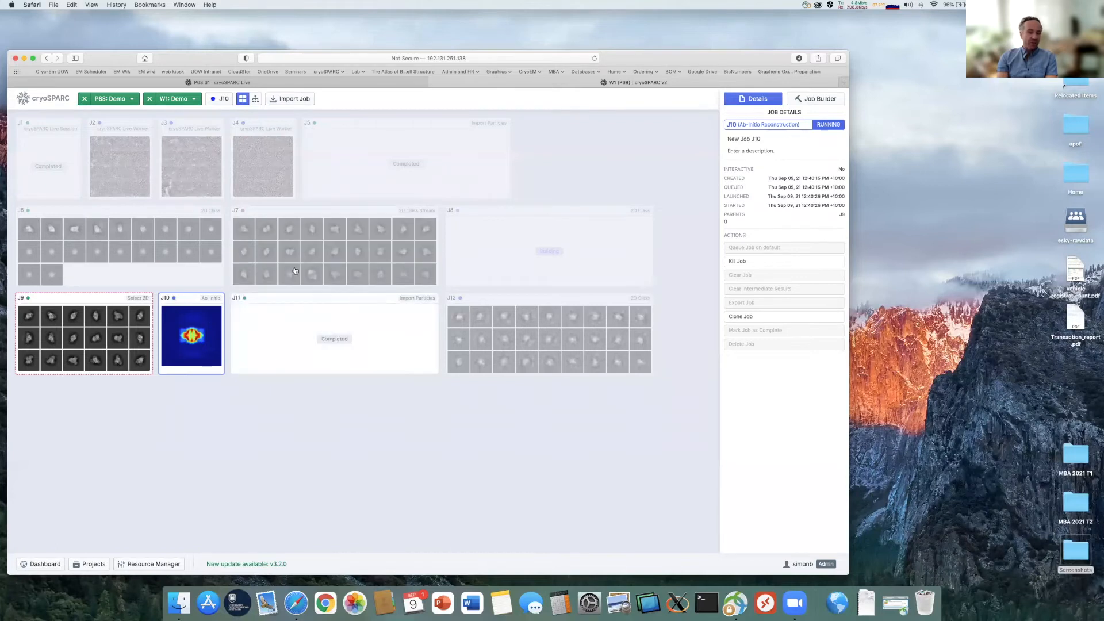
Look through the intermediate class averages of 2D classification job J12 and return to the workspace.
left_click(610, 302)
left_click(611, 302)
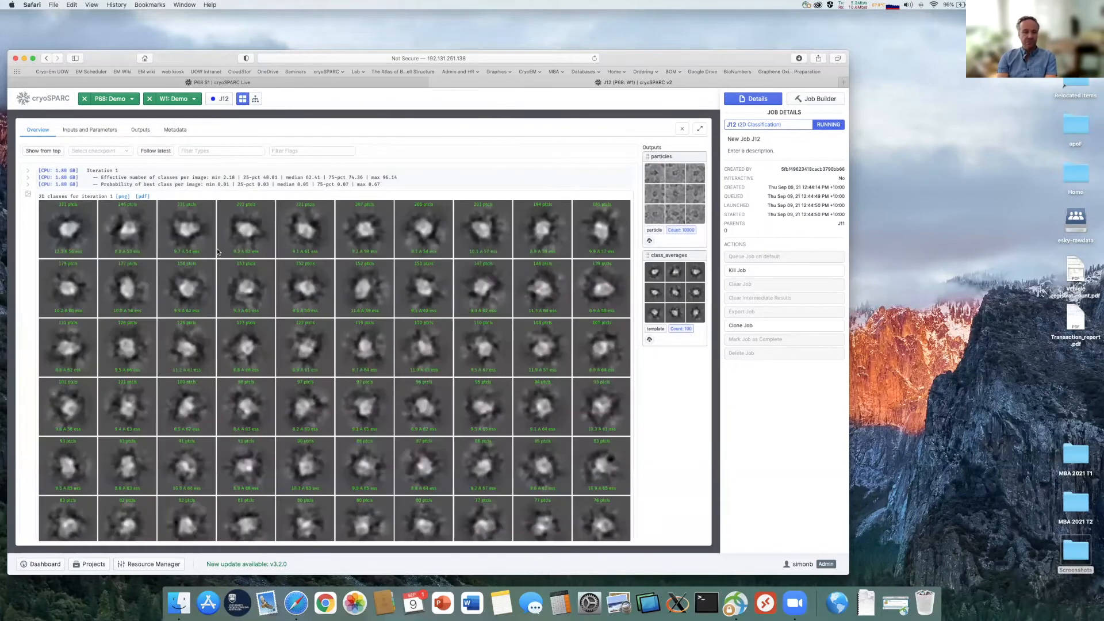
scroll(468, 306, "down", 10)
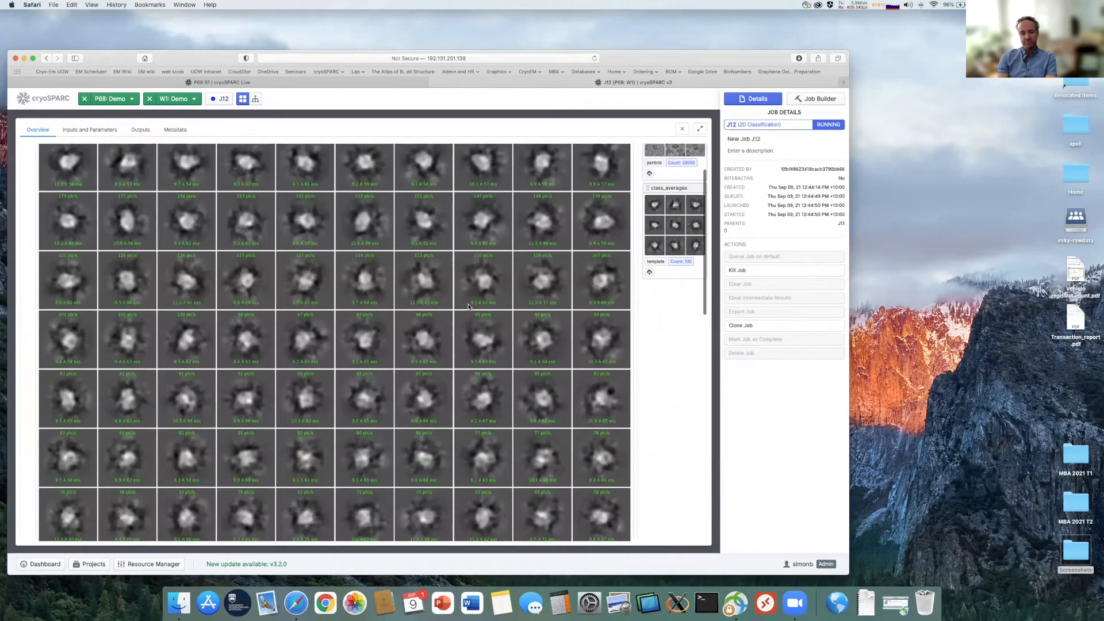
scroll(468, 306, "down", 3)
scroll(549, 259, "up", 6)
left_click(682, 128)
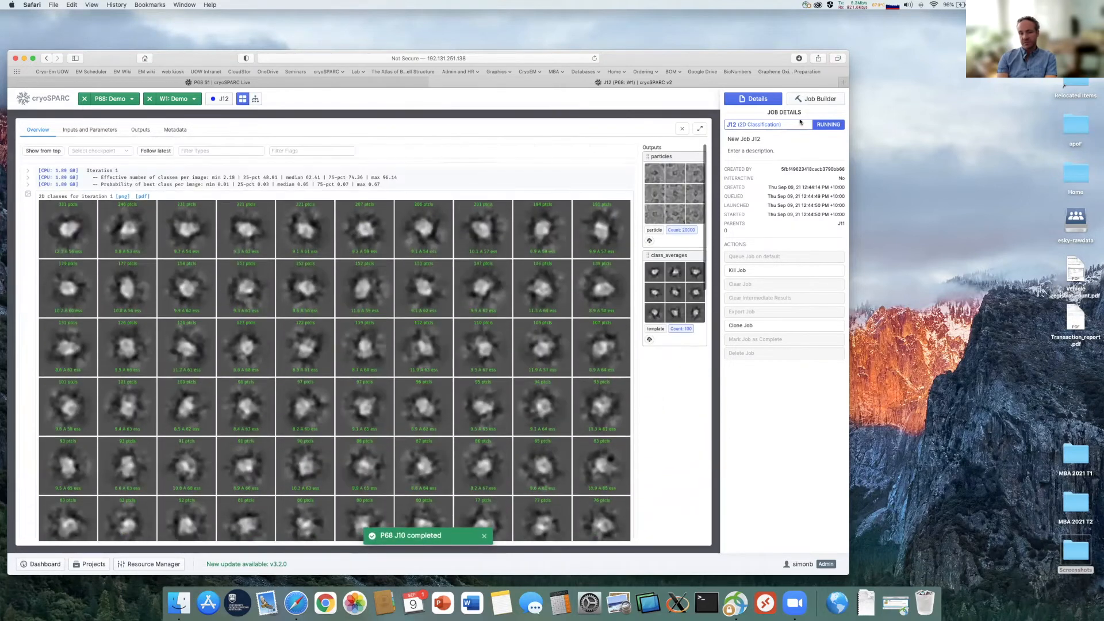
left_click(683, 130)
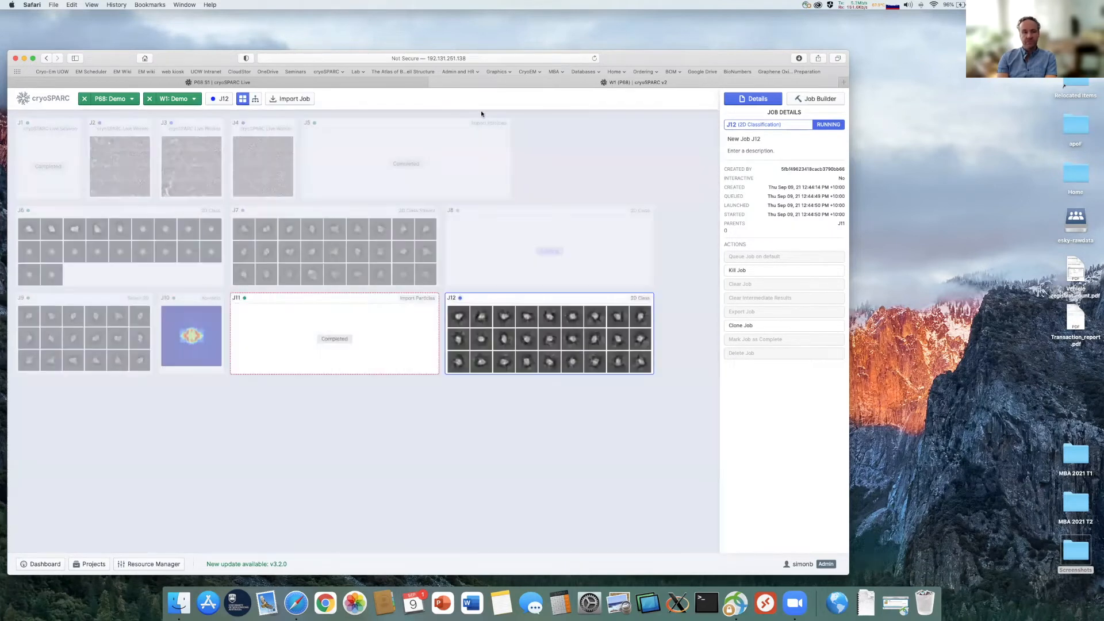
View the ab-initio volume in the Live session at a threshold of 0.28.
left_click(384, 81)
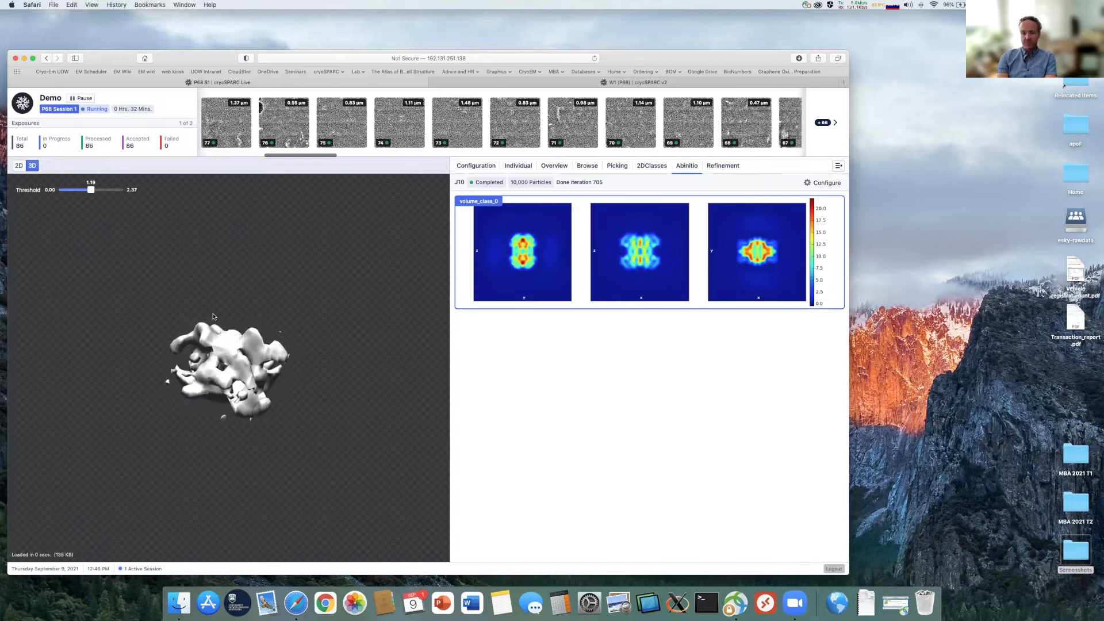
left_click_drag(91, 190, 77, 190)
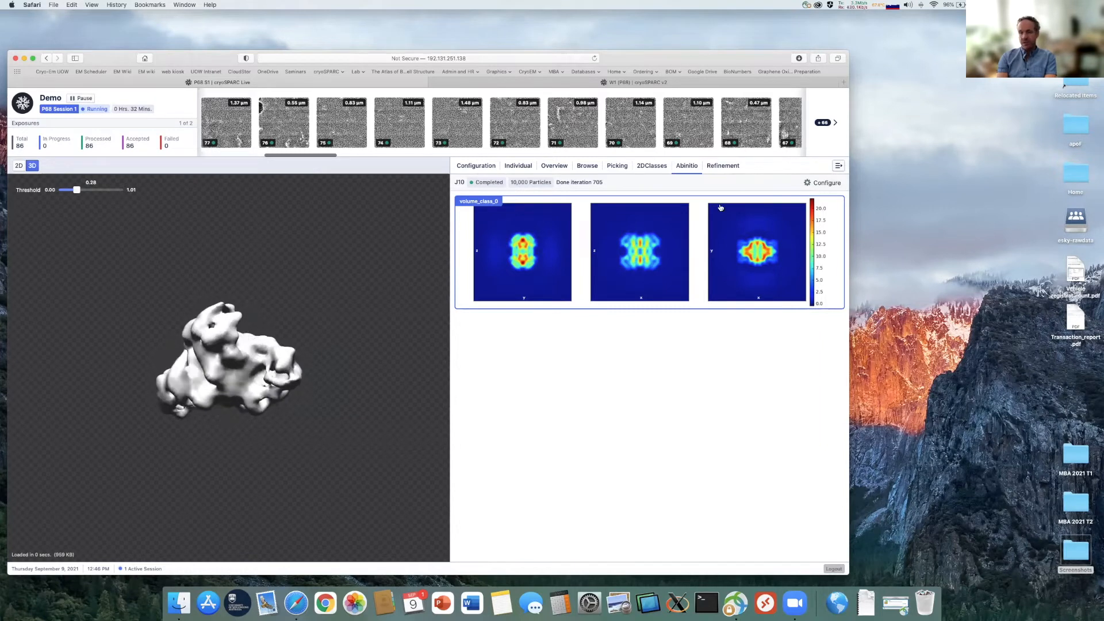
Set the streaming refinement symmetry to D2 and start the refinement in the Live session.
left_click(725, 168)
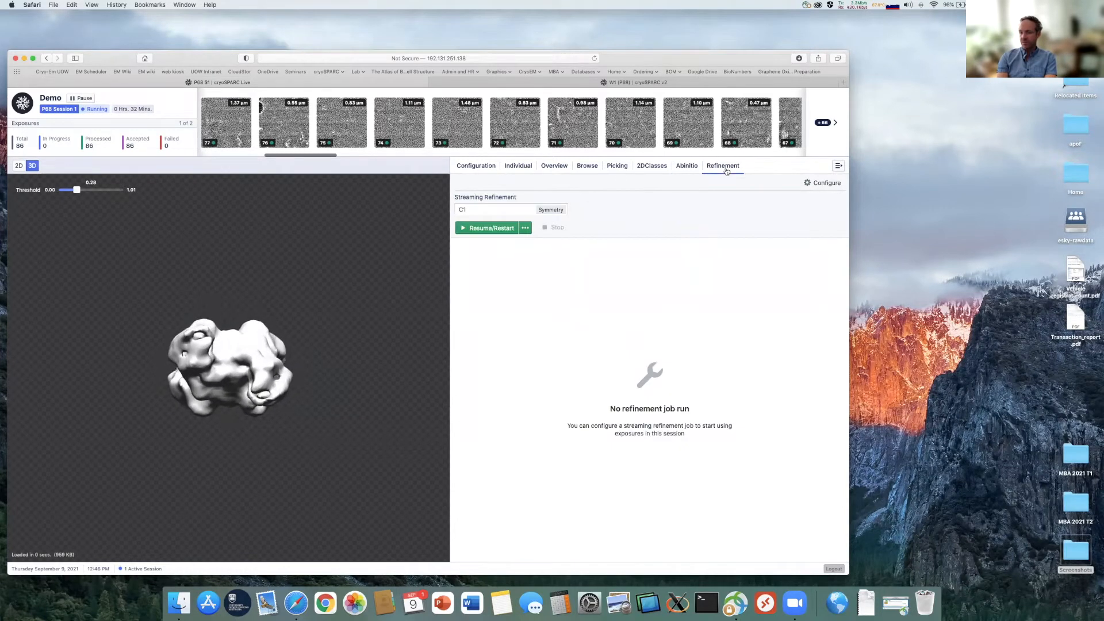
double_click(475, 210)
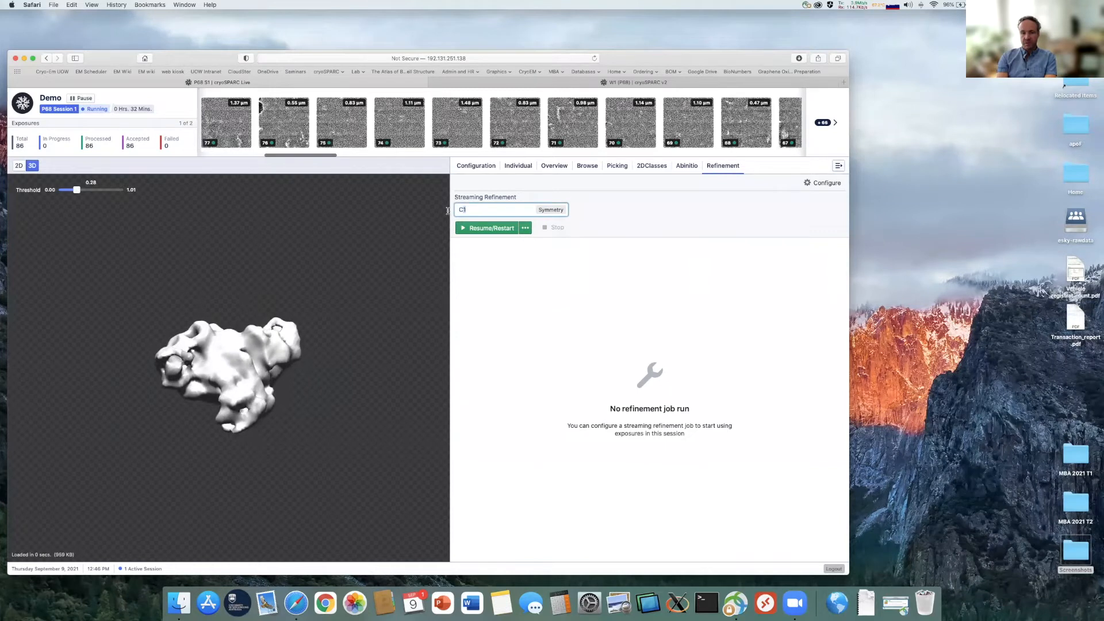
type("D2")
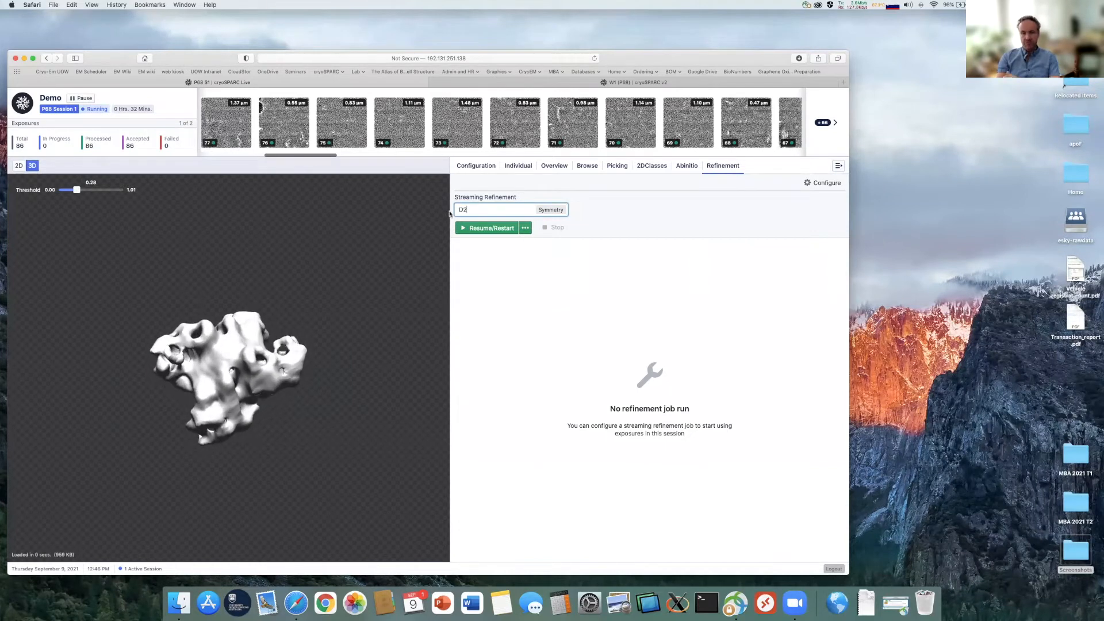
left_click(463, 229)
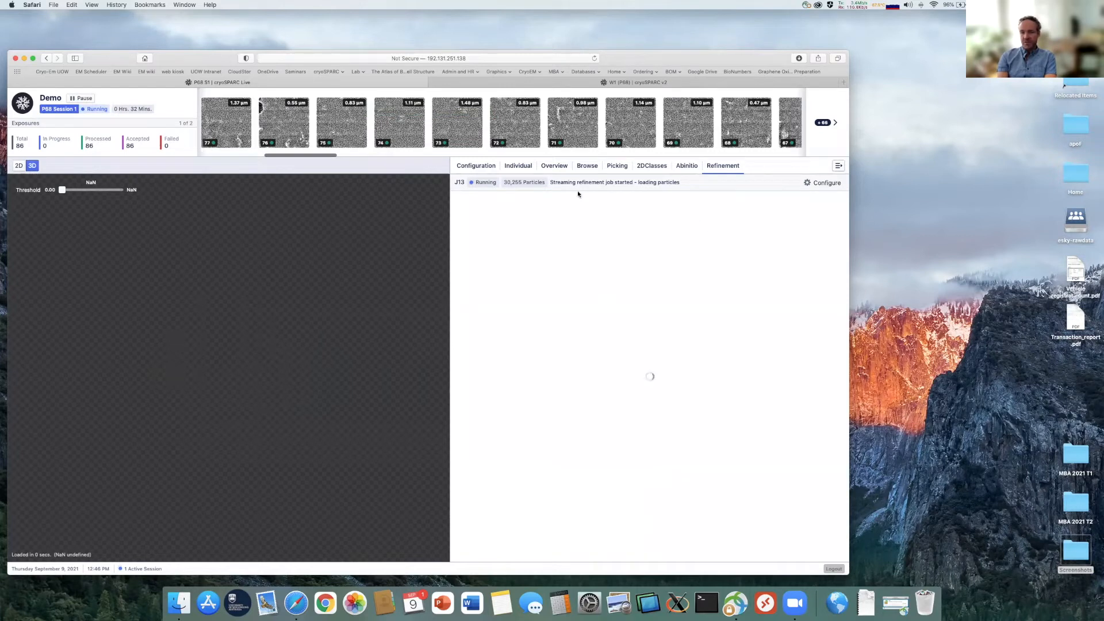
Check the loading status of the streaming refinement and review the selected 2D classes in the Live session.
left_click(651, 166)
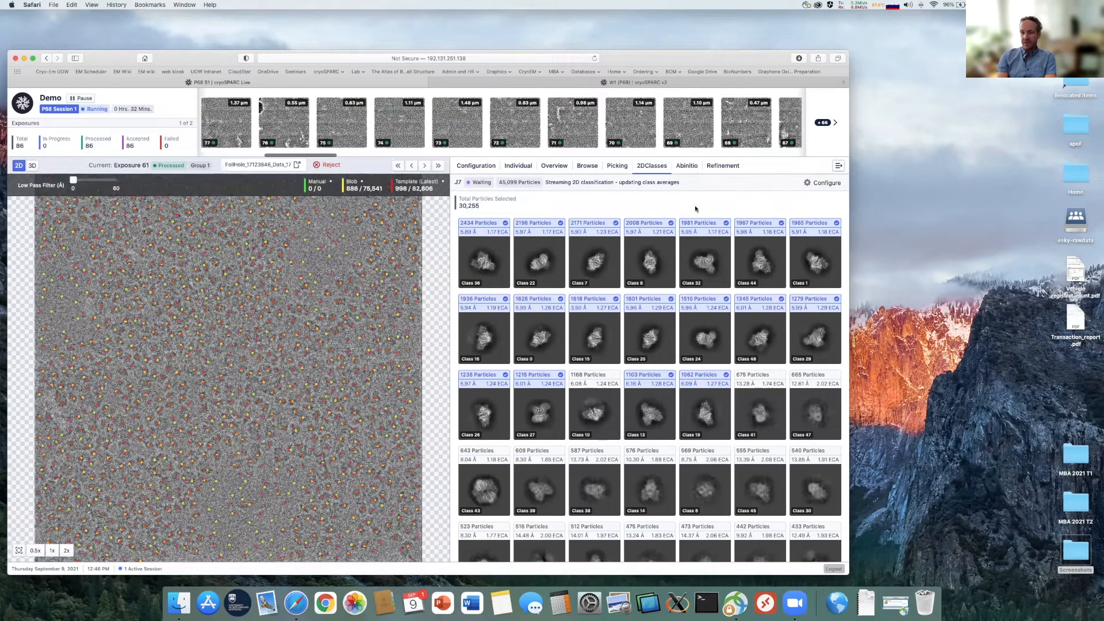
left_click(727, 168)
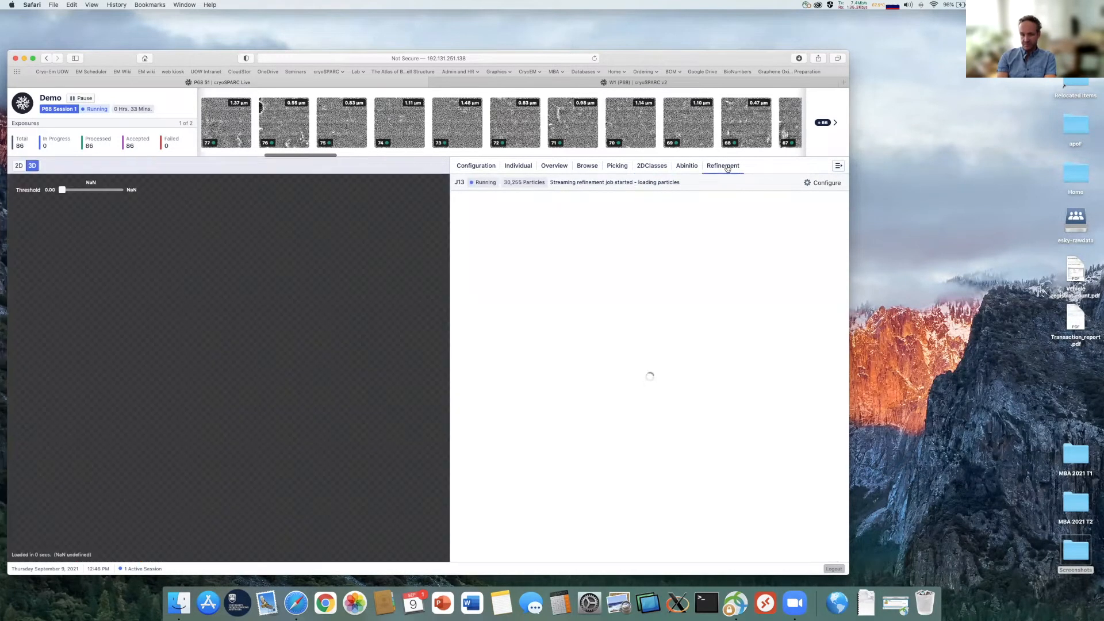
left_click(651, 167)
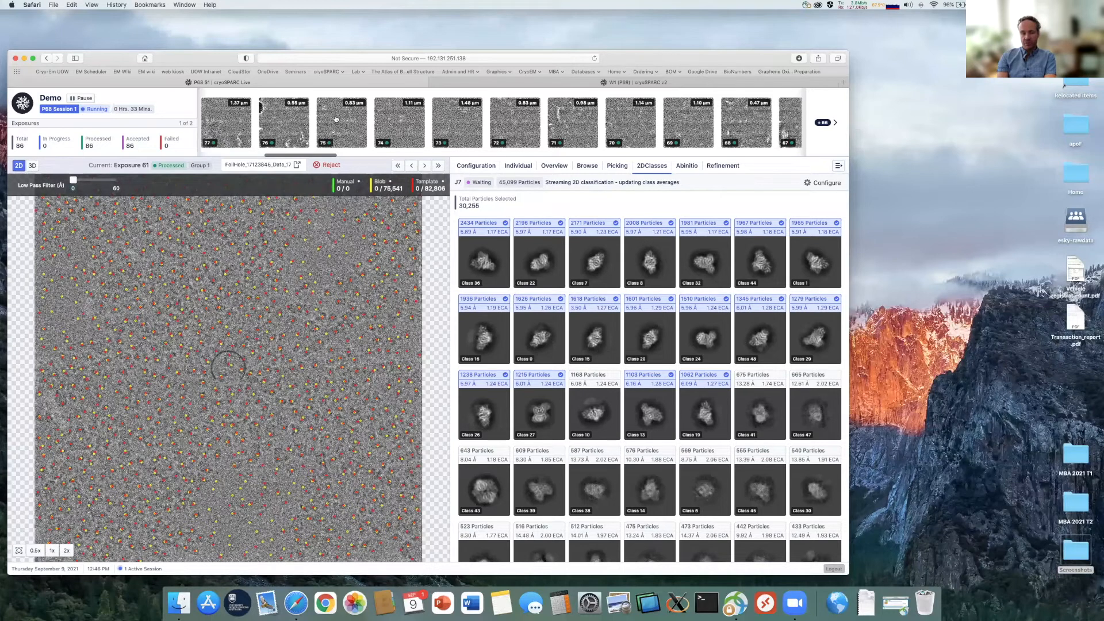
left_click(293, 118)
left_click(413, 144)
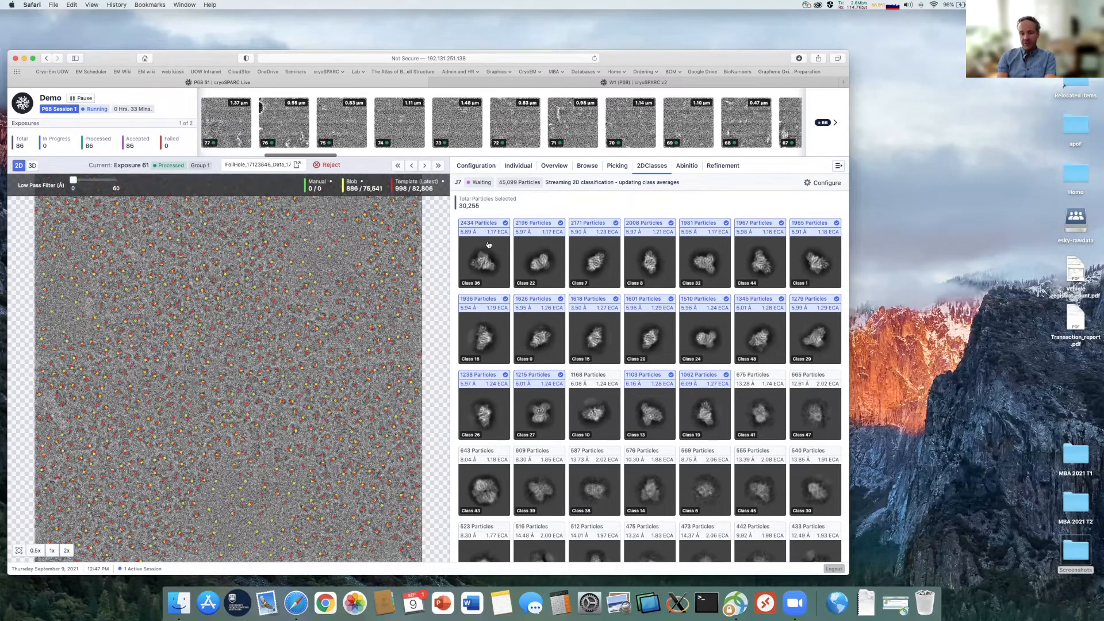
left_click(729, 168)
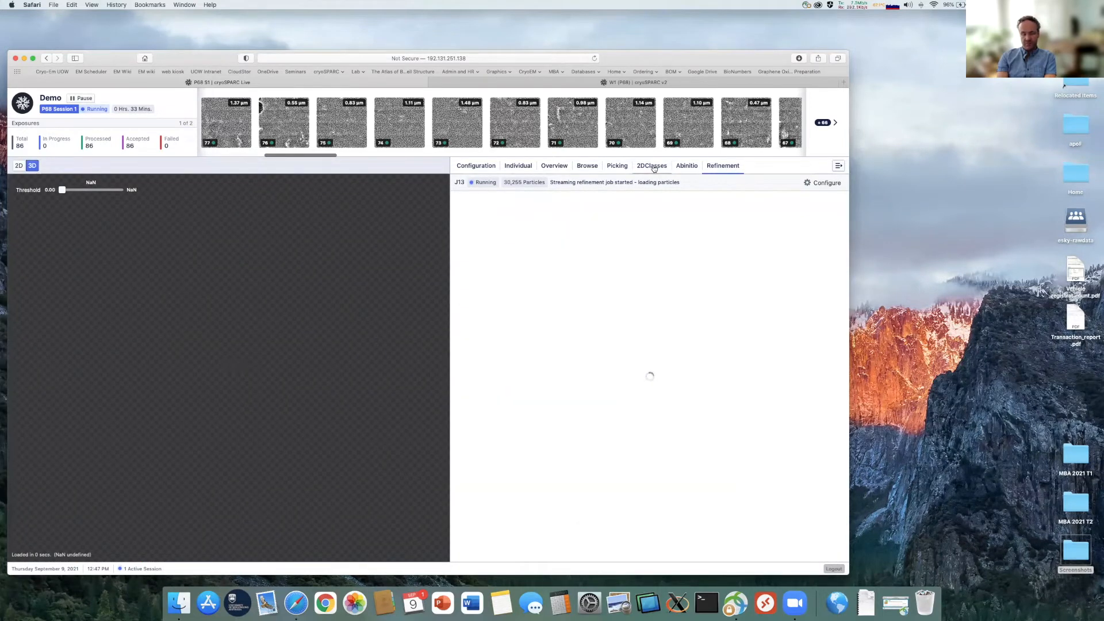
left_click(653, 166)
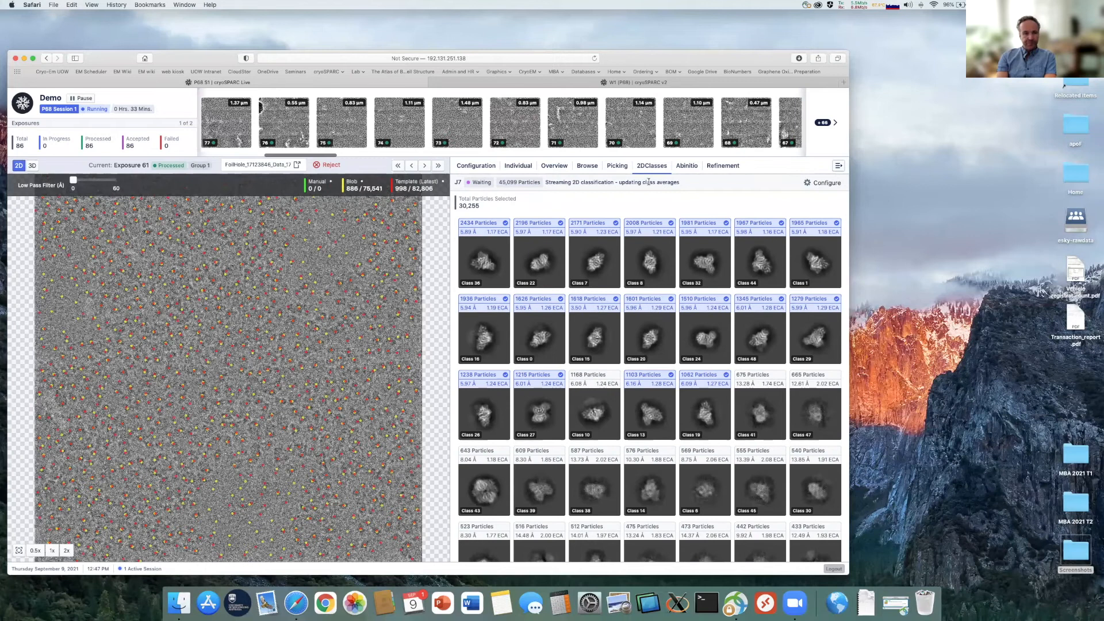
Check the iteration progress and updated class averages of job J12 in the main workspace.
left_click(666, 84)
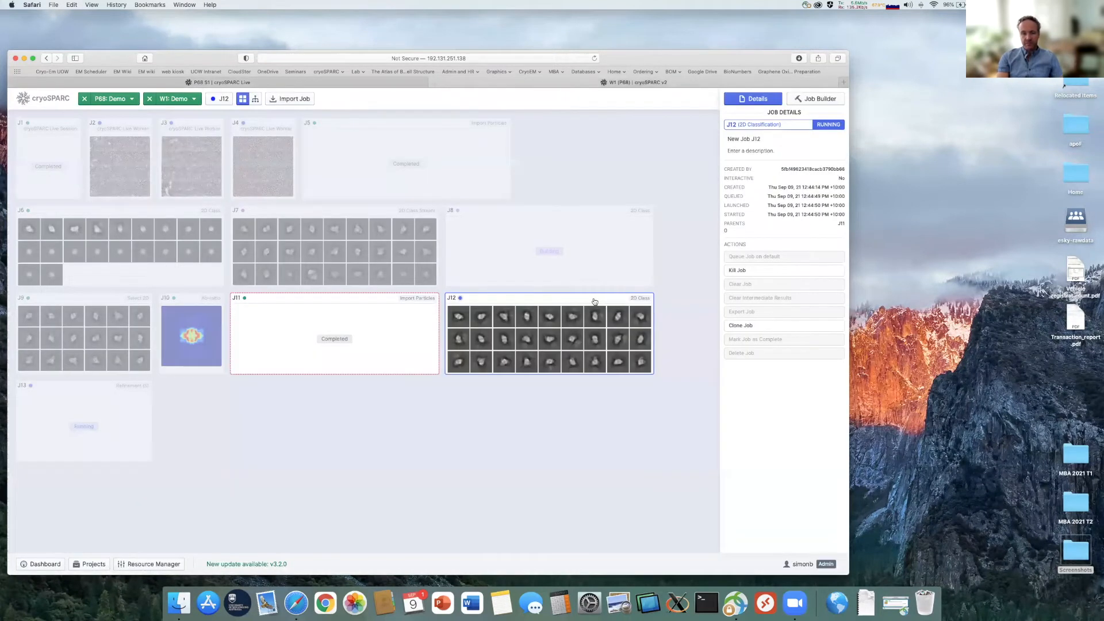
left_click(595, 302)
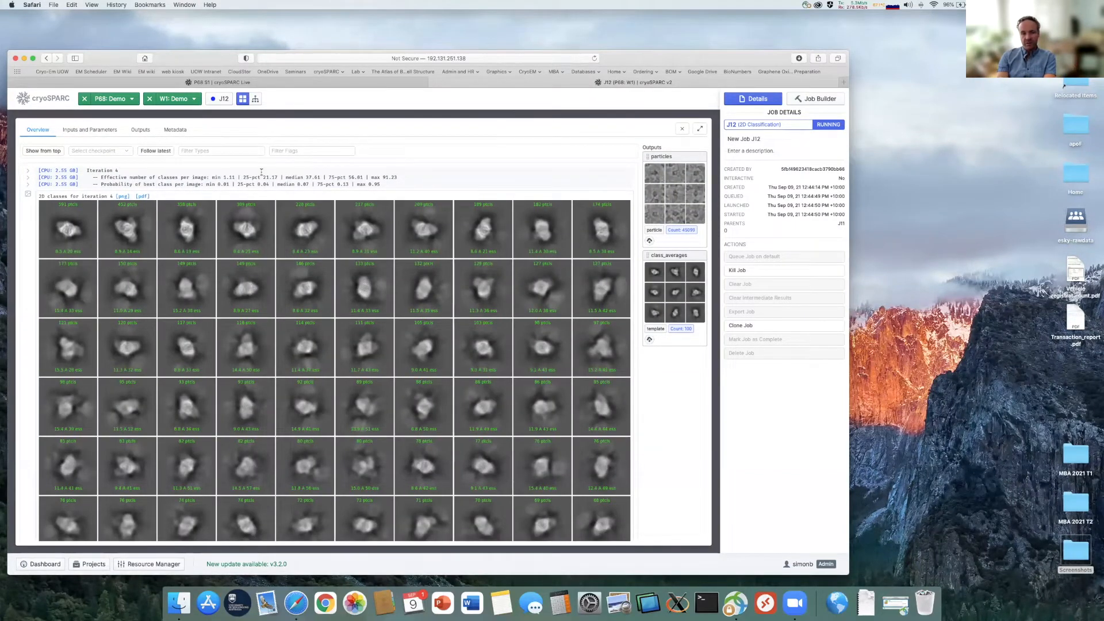
left_click(682, 129)
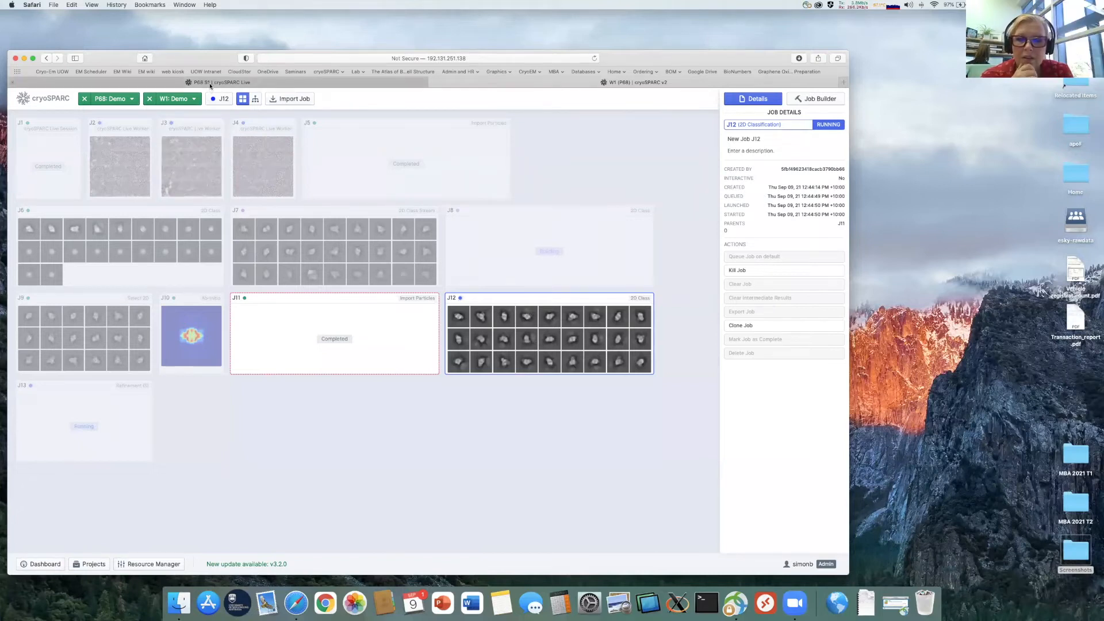
Examine the streaming refinement's volume, FSC curve and plots in the Live session alongside the selected 2D classes.
key("ctrl+Tab")
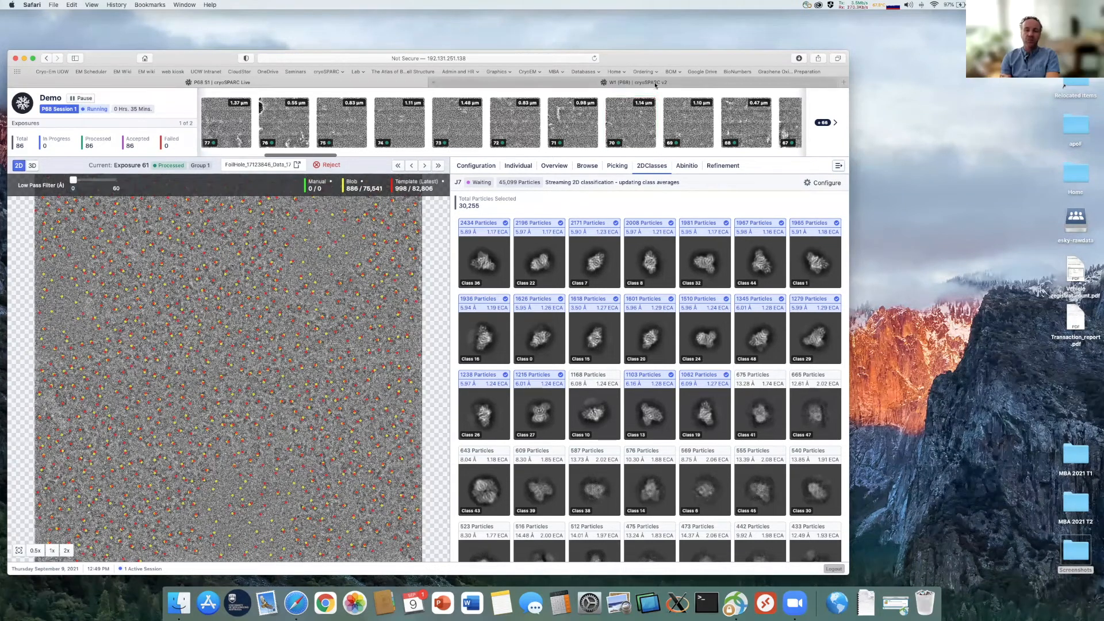
left_click_drag(198, 62, 210, 79)
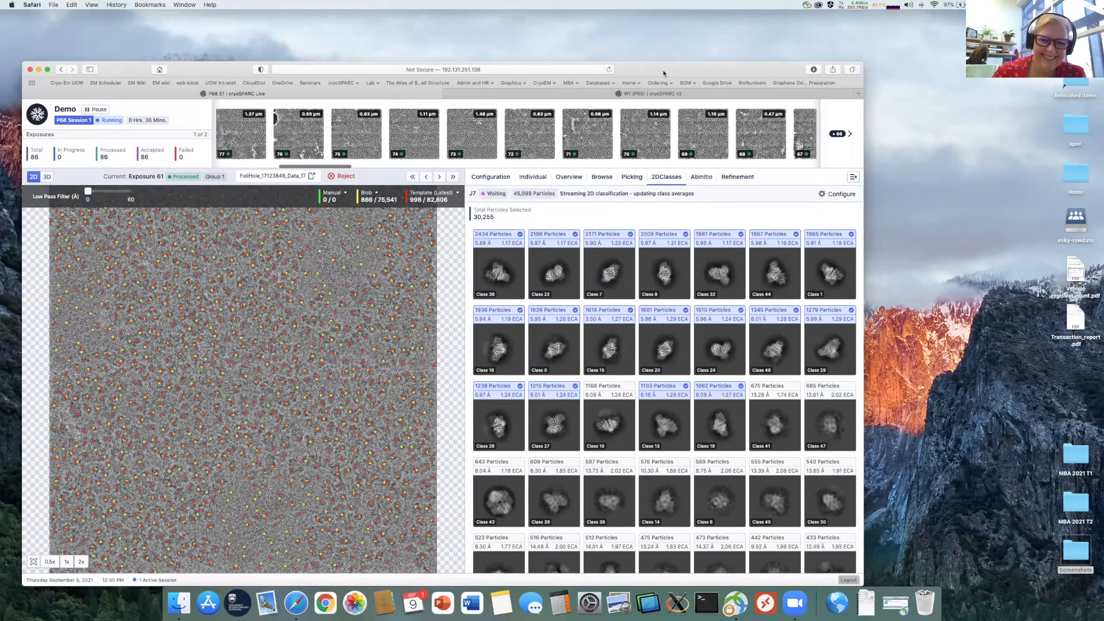
left_click(737, 180)
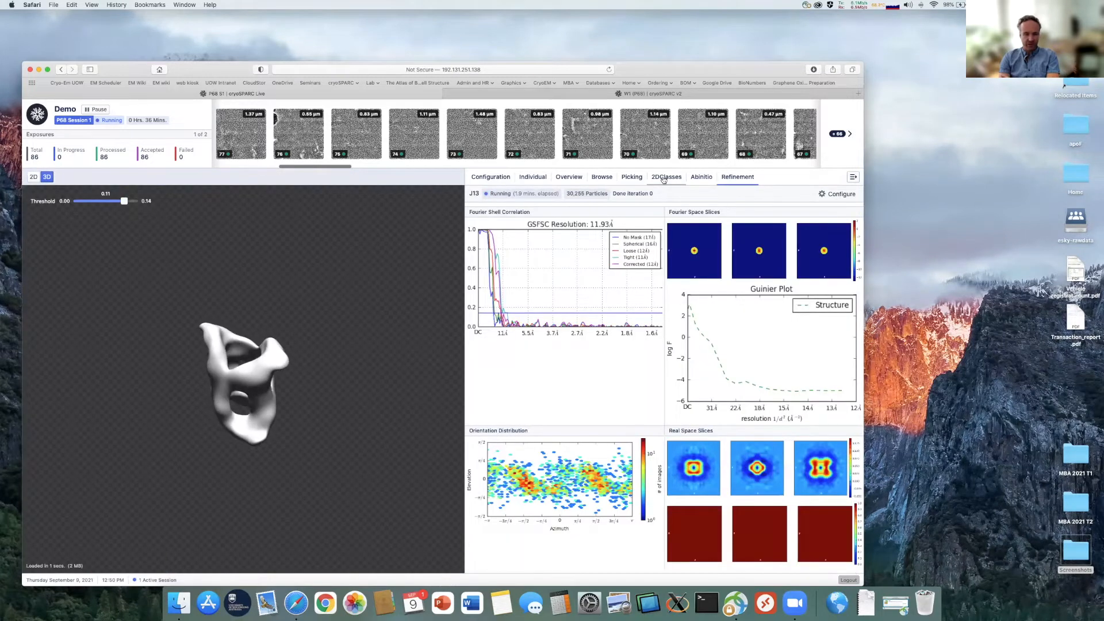
left_click(664, 179)
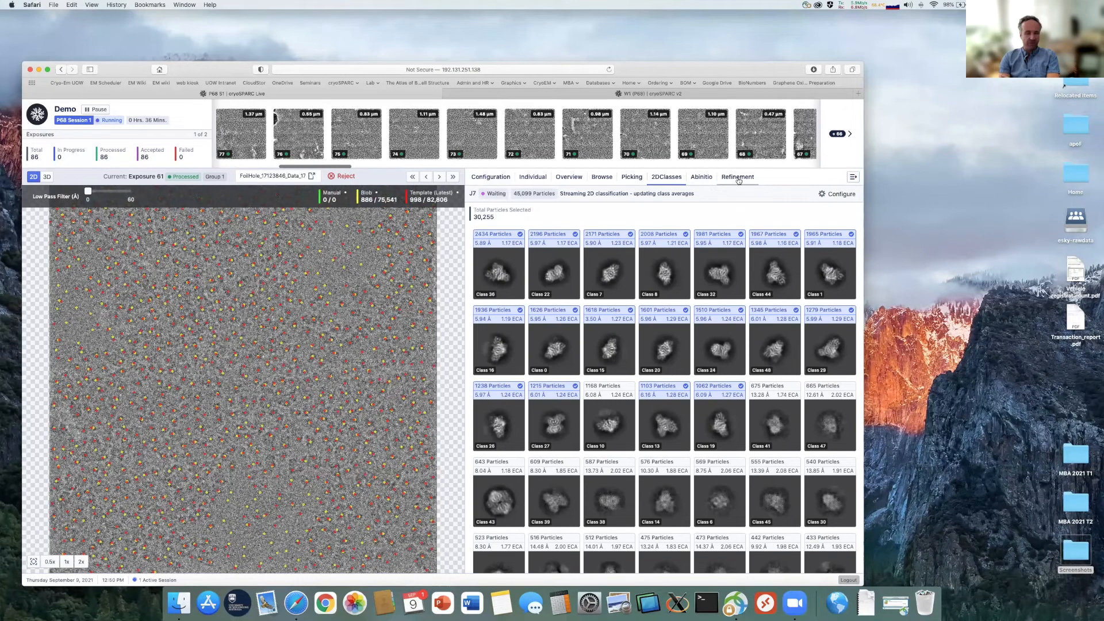
left_click(738, 177)
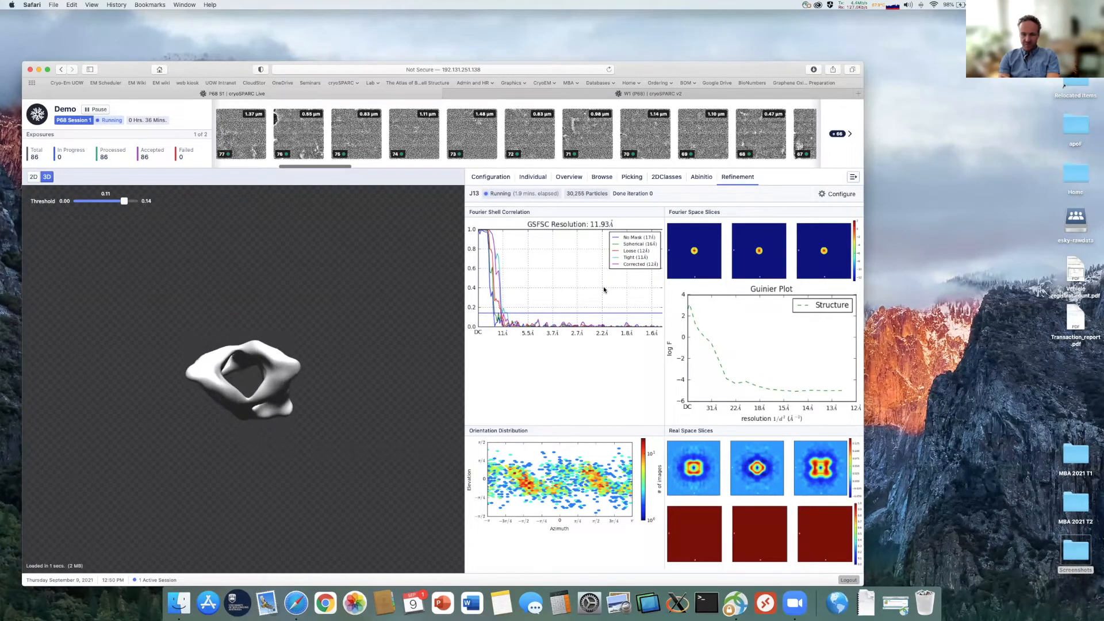
left_click(672, 179)
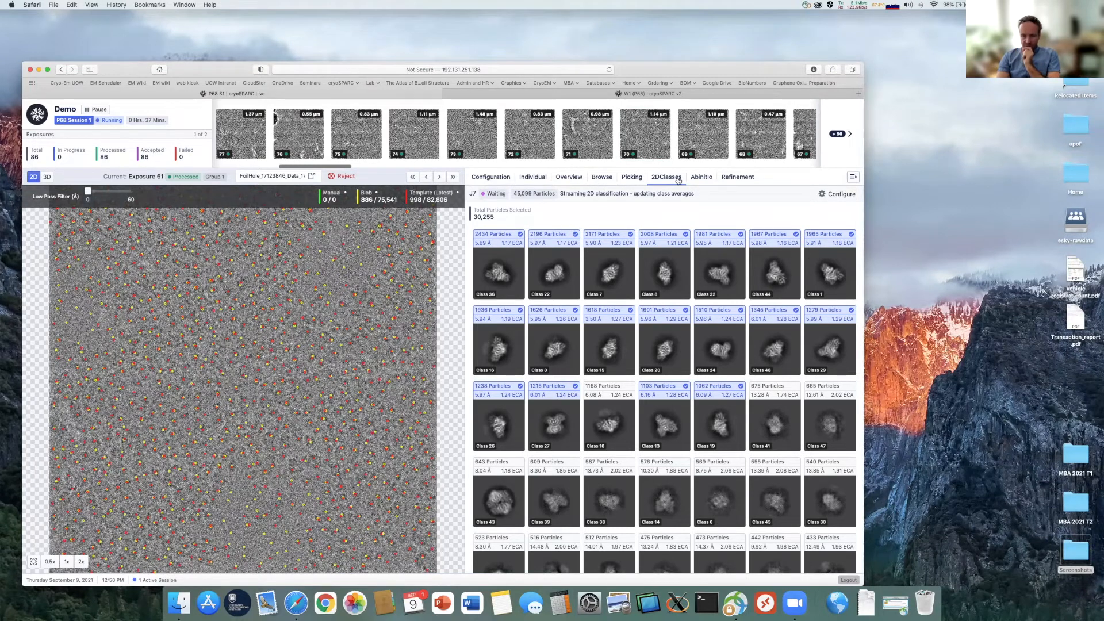
Inspect the parameters of streaming 2D classification job J7 in the main workspace, particularly the circular mask diameter.
left_click(656, 94)
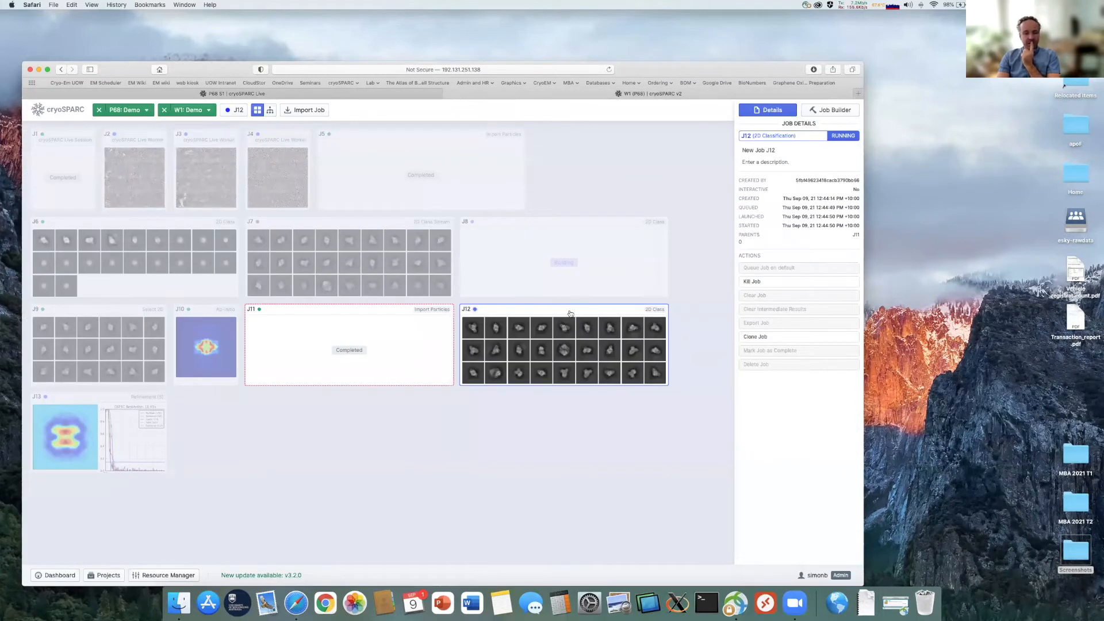
left_click(325, 226)
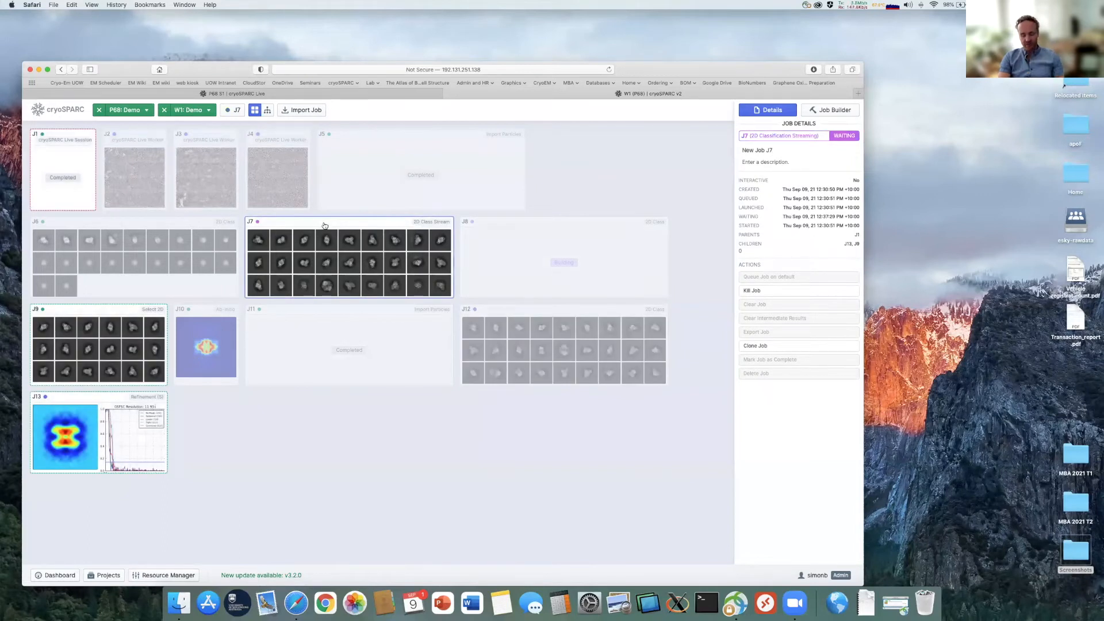
double_click(325, 226)
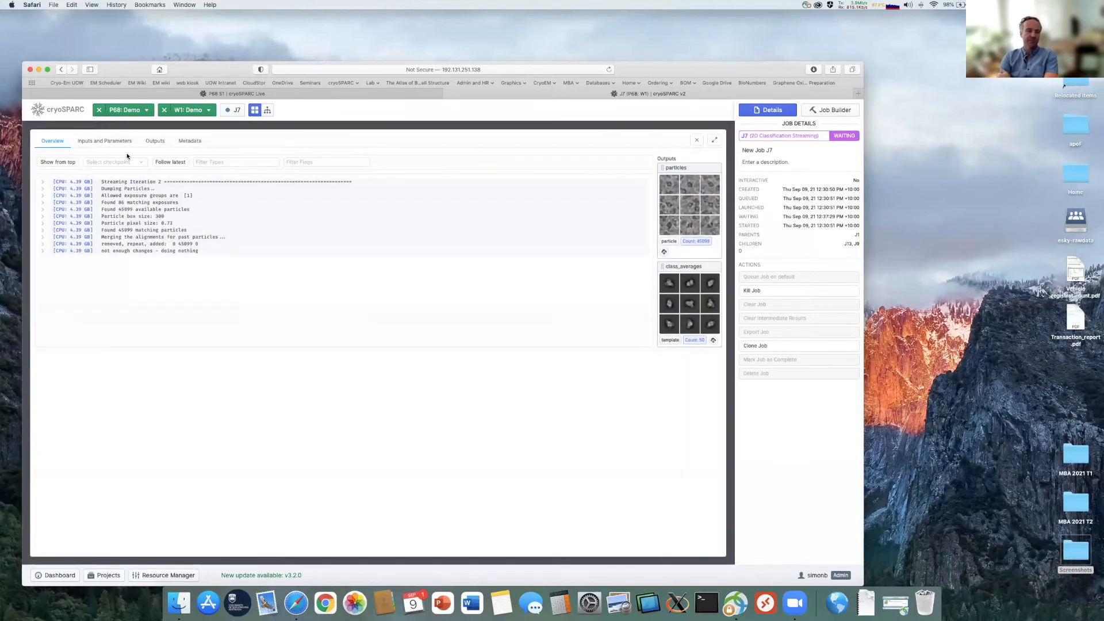
left_click(106, 142)
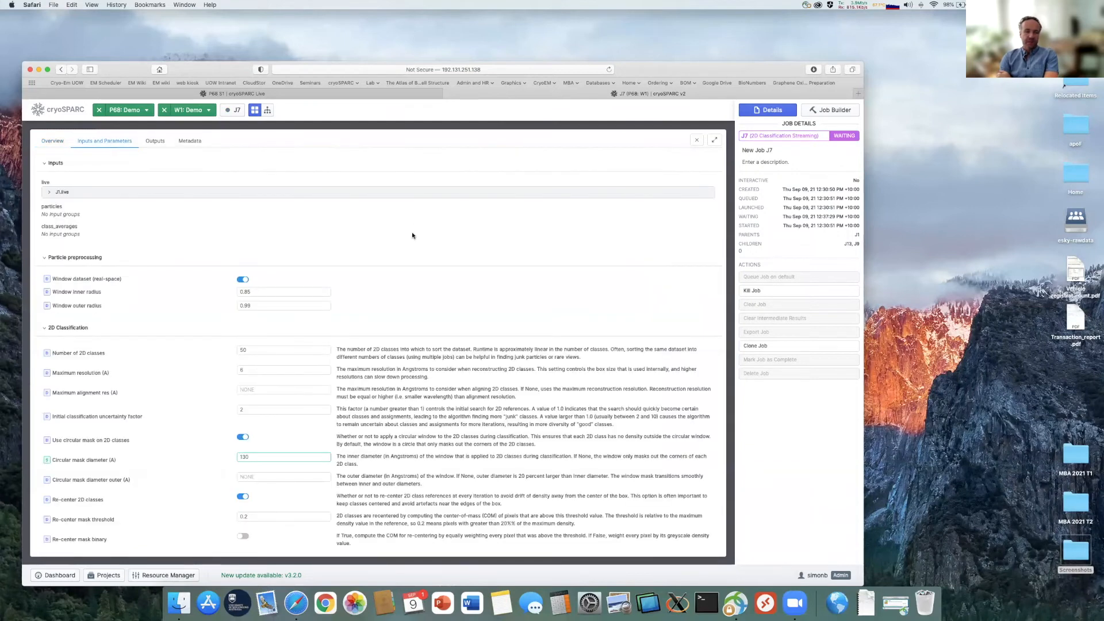
scroll(412, 246, "down", 3)
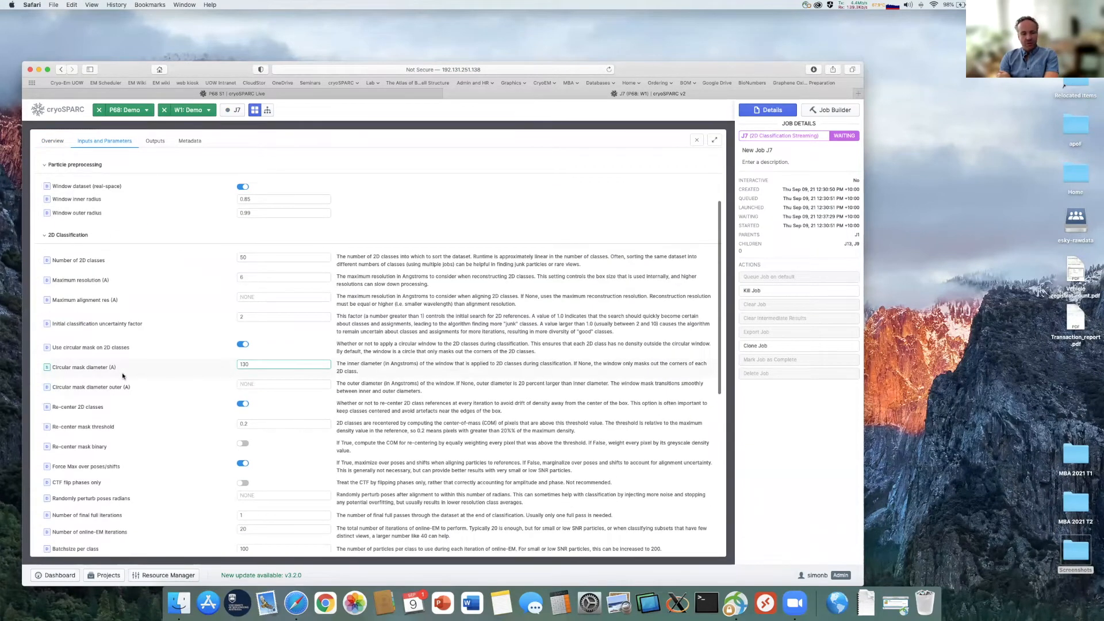
left_click_drag(53, 367, 118, 368)
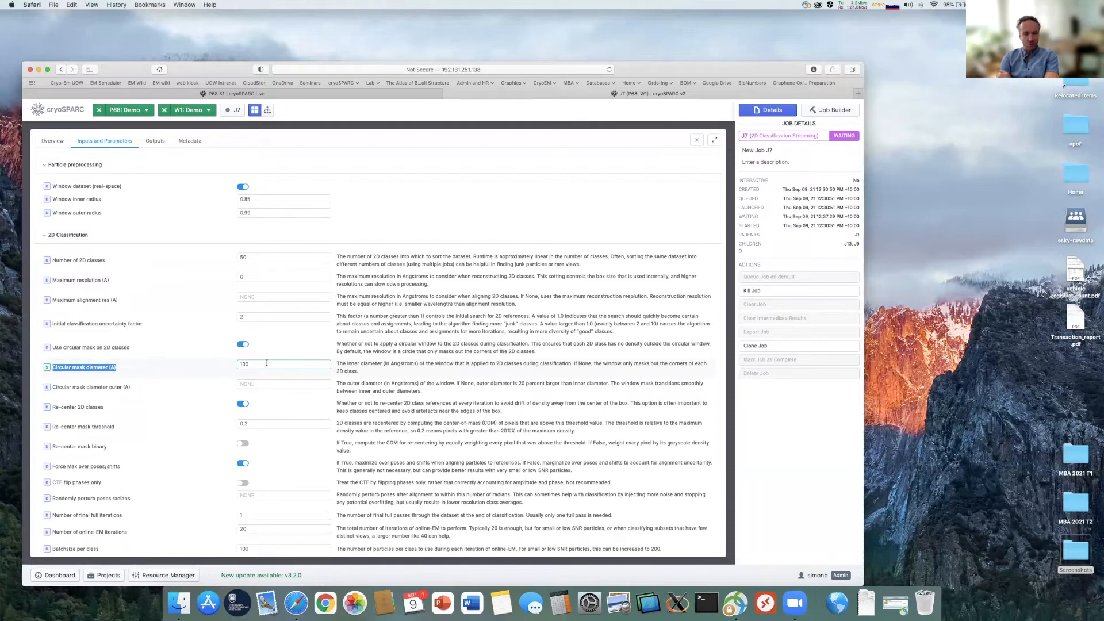
Review the template picking settings and the blob picker's minimum and maximum particle diameters in the Live session.
scroll(260, 364, "up", 1)
scroll(260, 367, "down", 1)
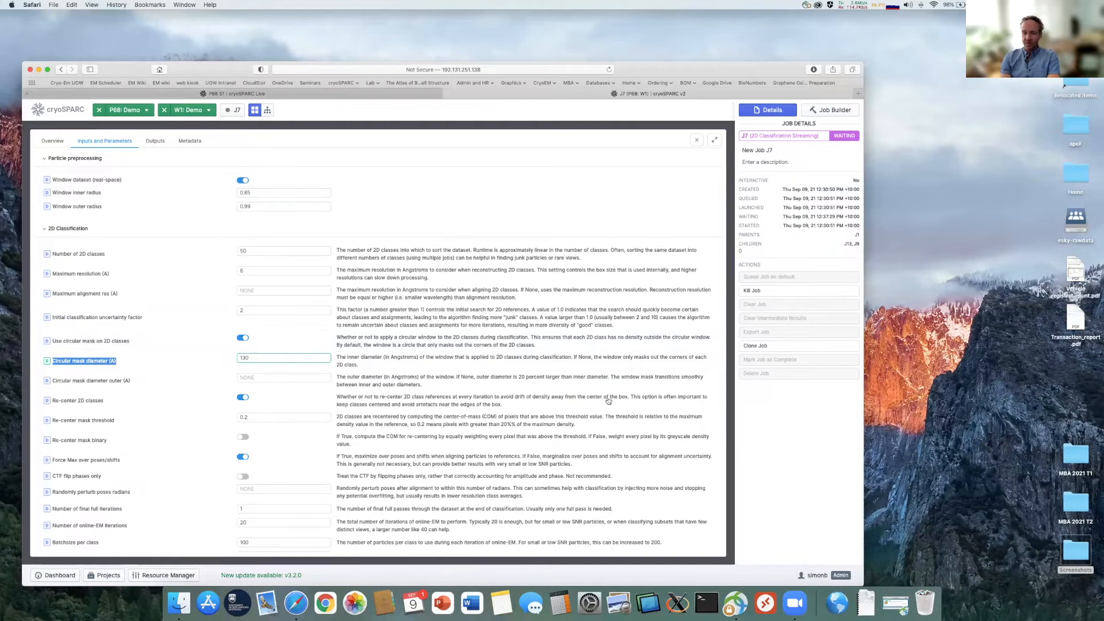
left_click(335, 94)
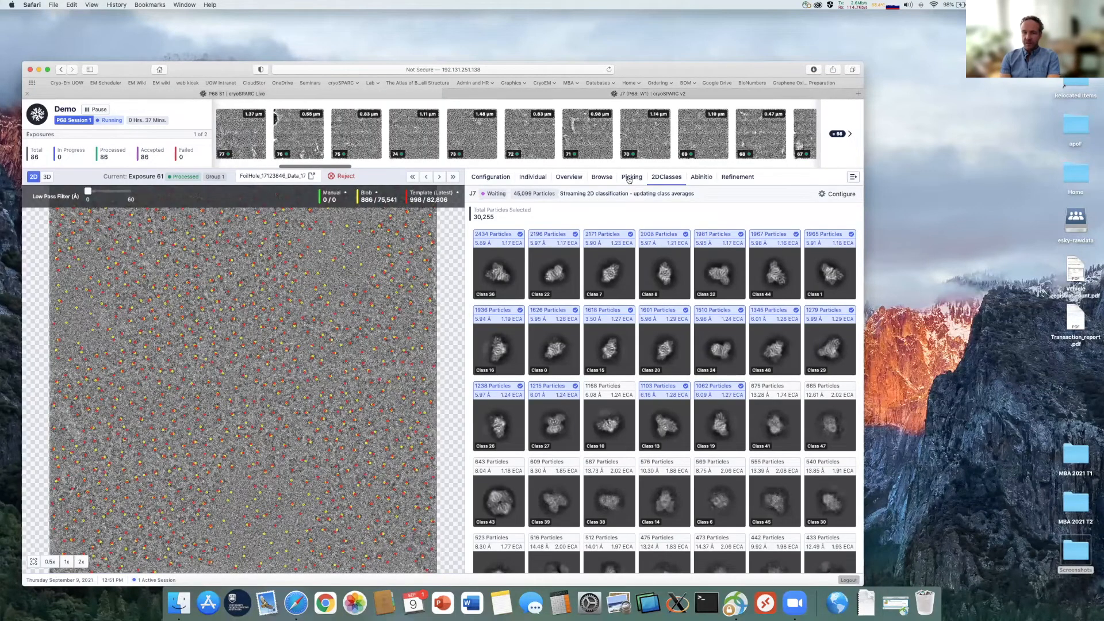
left_click(630, 178)
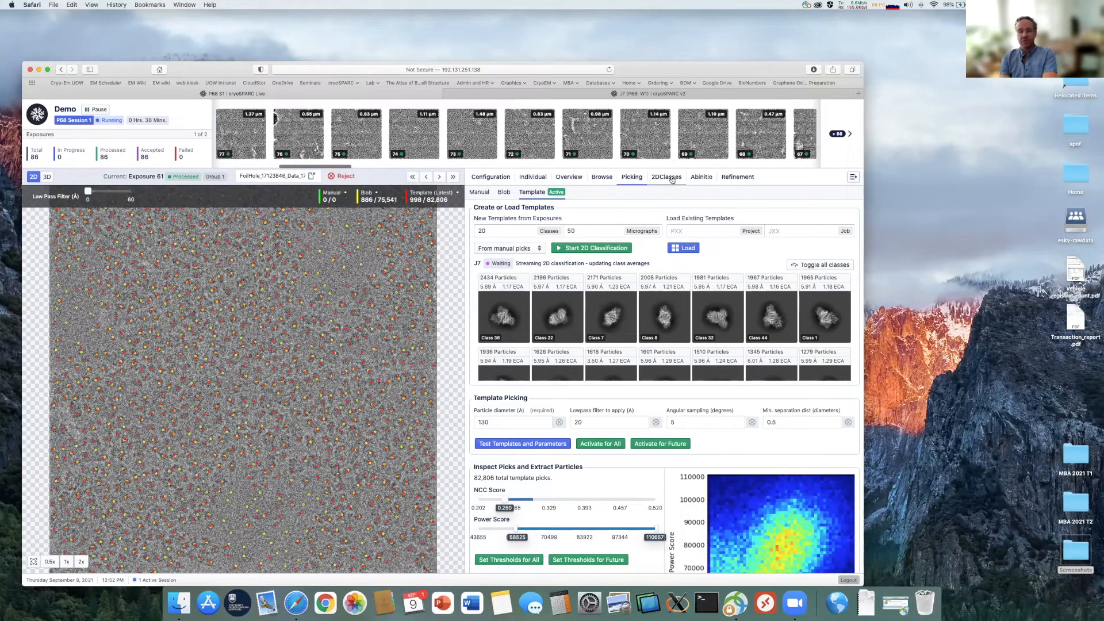
left_click(492, 178)
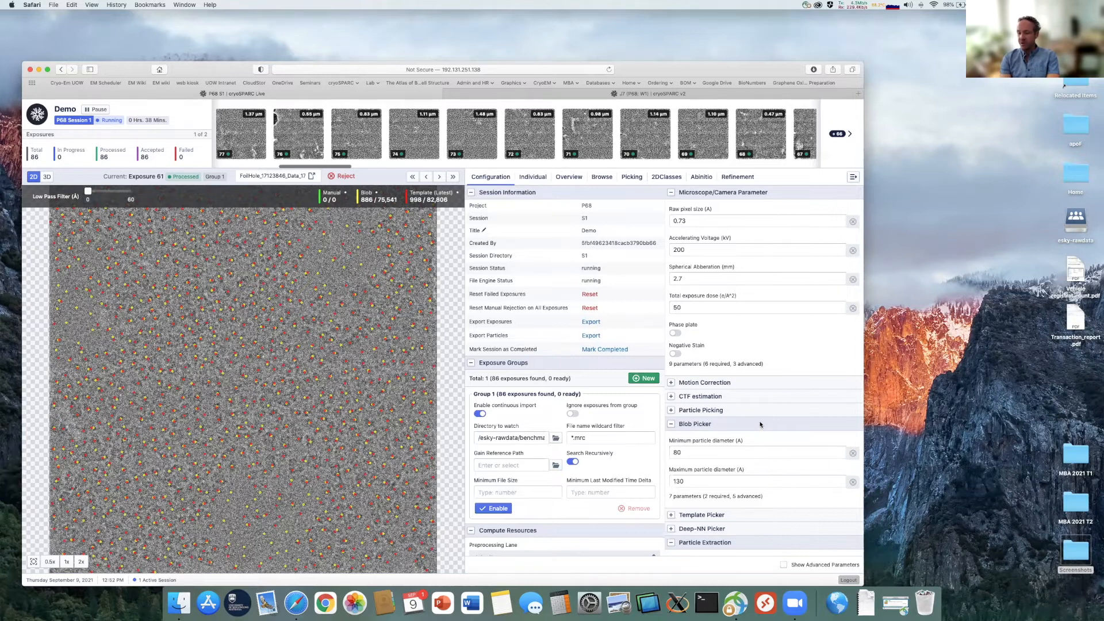
scroll(760, 425, "down", 2)
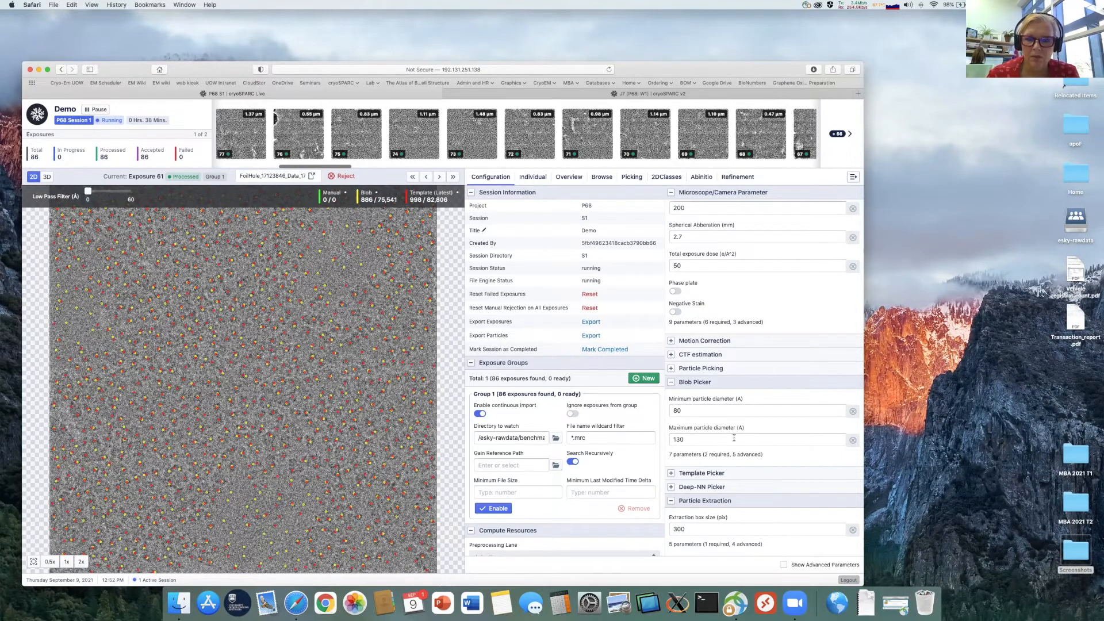
Inspect the class averages and the 2D classification parameters of job J6 in the main workspace, including its circular mask diameter.
left_click(599, 94)
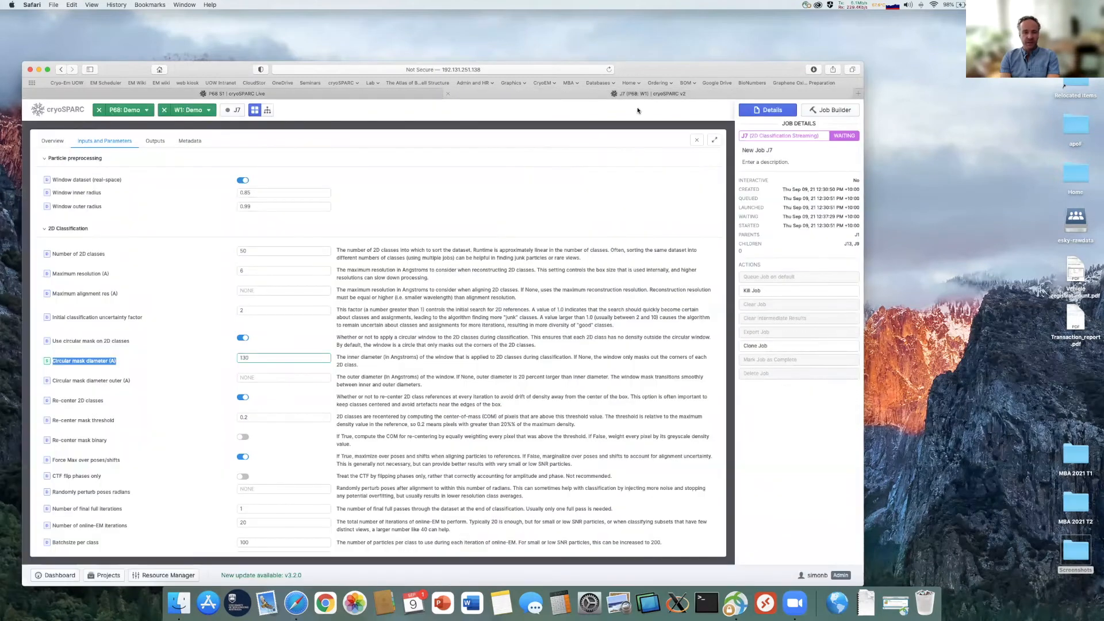
left_click(696, 140)
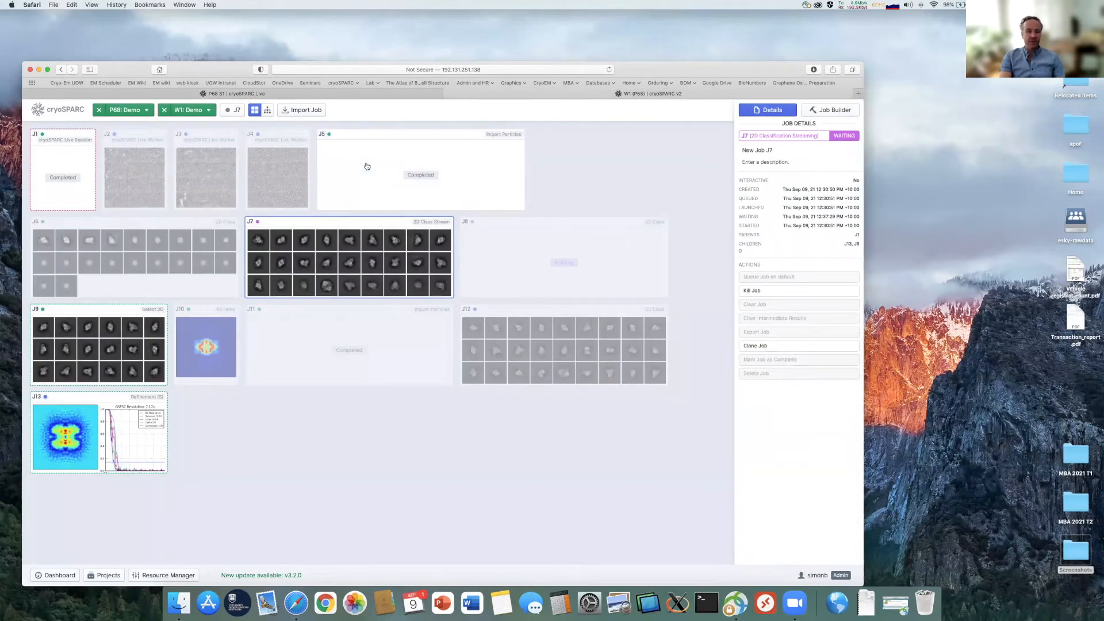
double_click(103, 229)
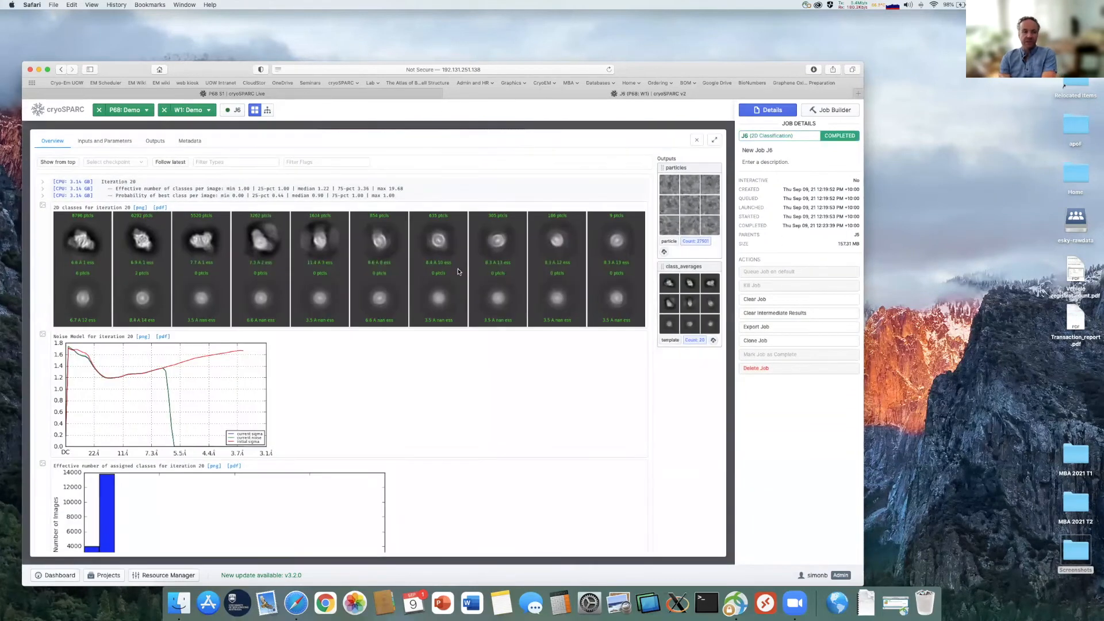
left_click(113, 141)
scroll(234, 358, "down", 1)
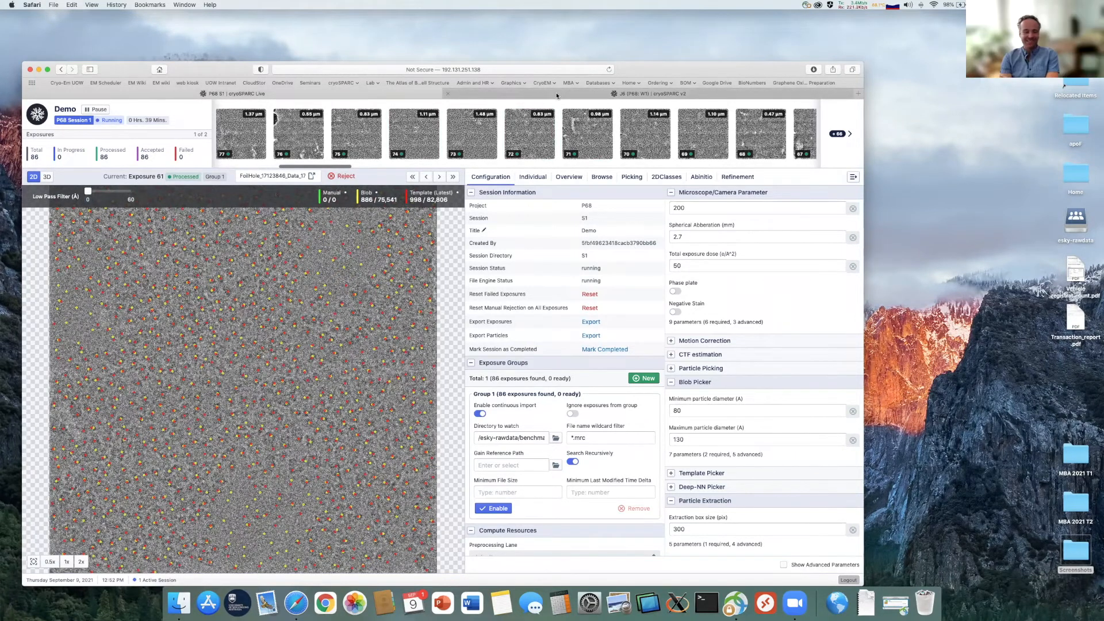
left_click(581, 95)
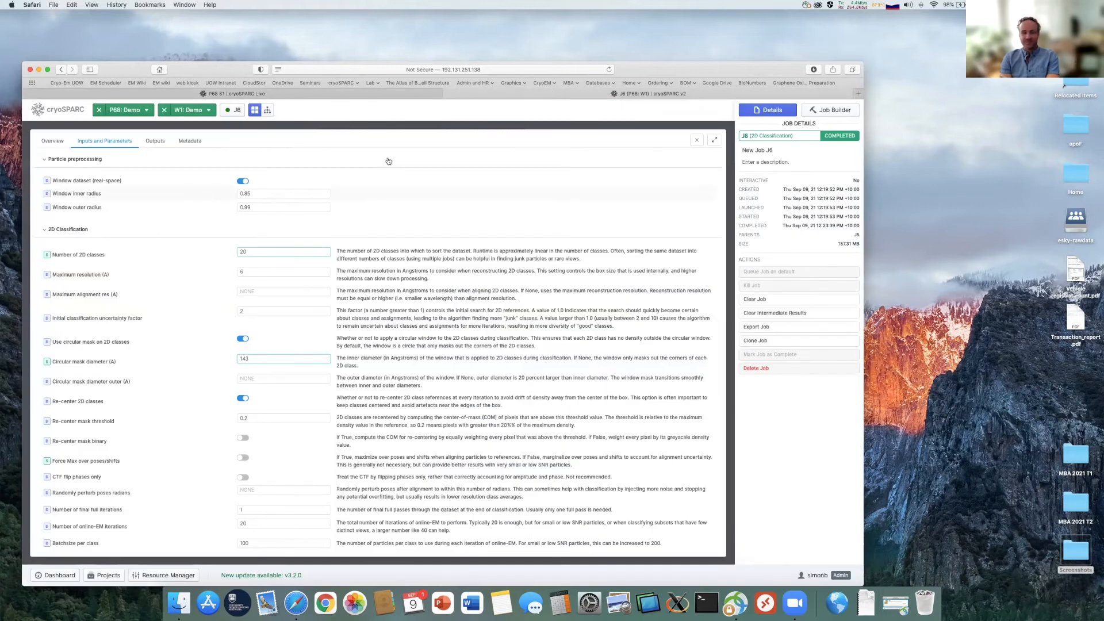
left_click(697, 140)
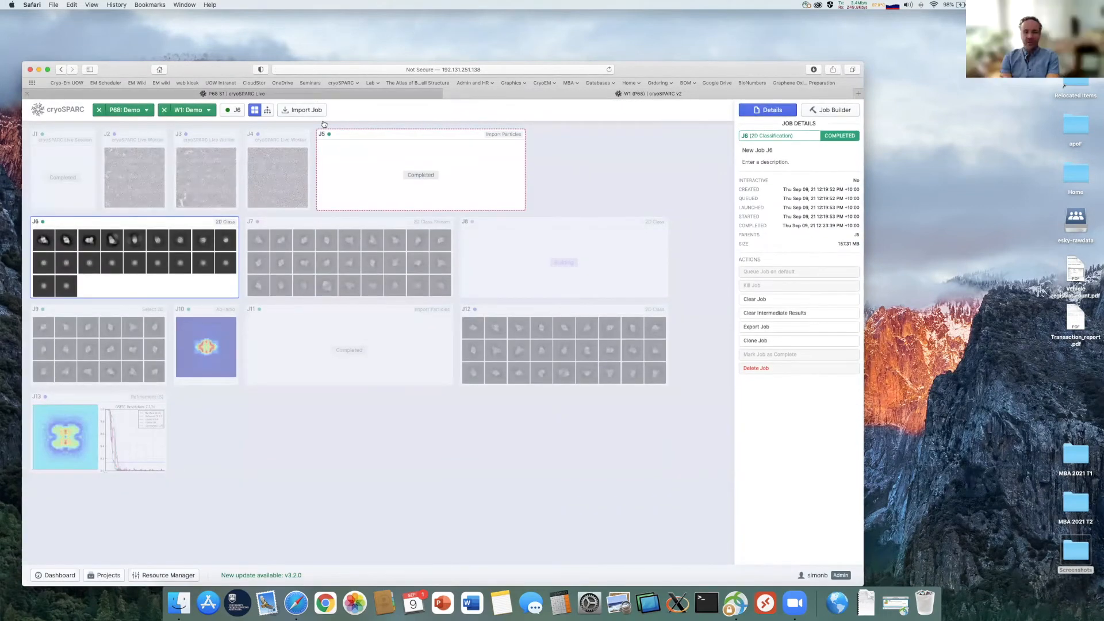
Show the streaming refinement's results in the Live session and lower the 3D volume's display threshold to 0.06.
left_click(402, 94)
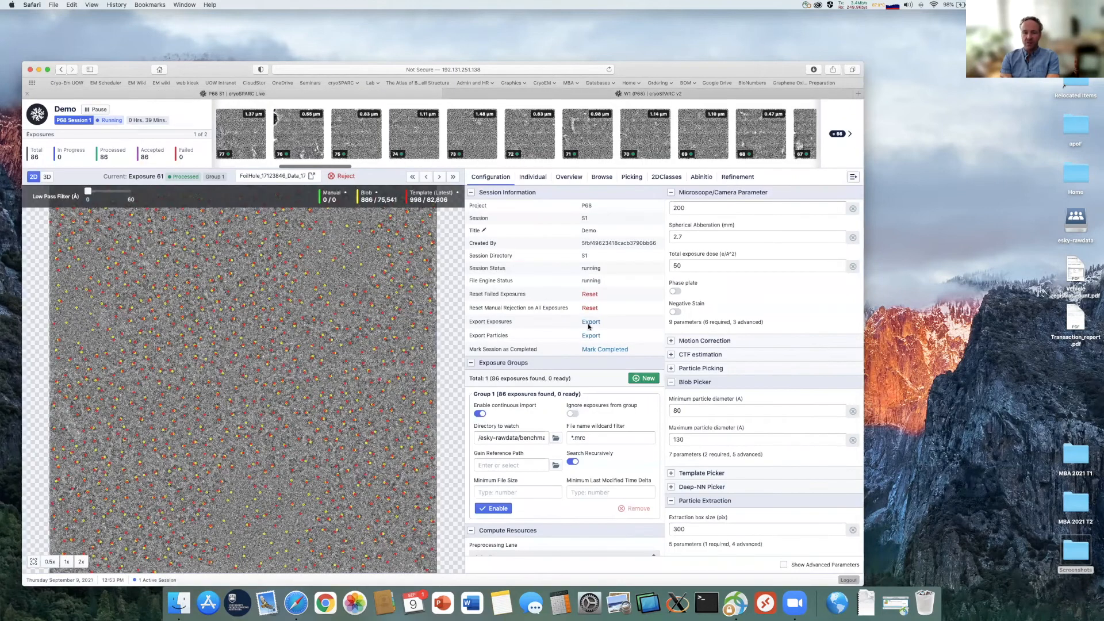
left_click(737, 177)
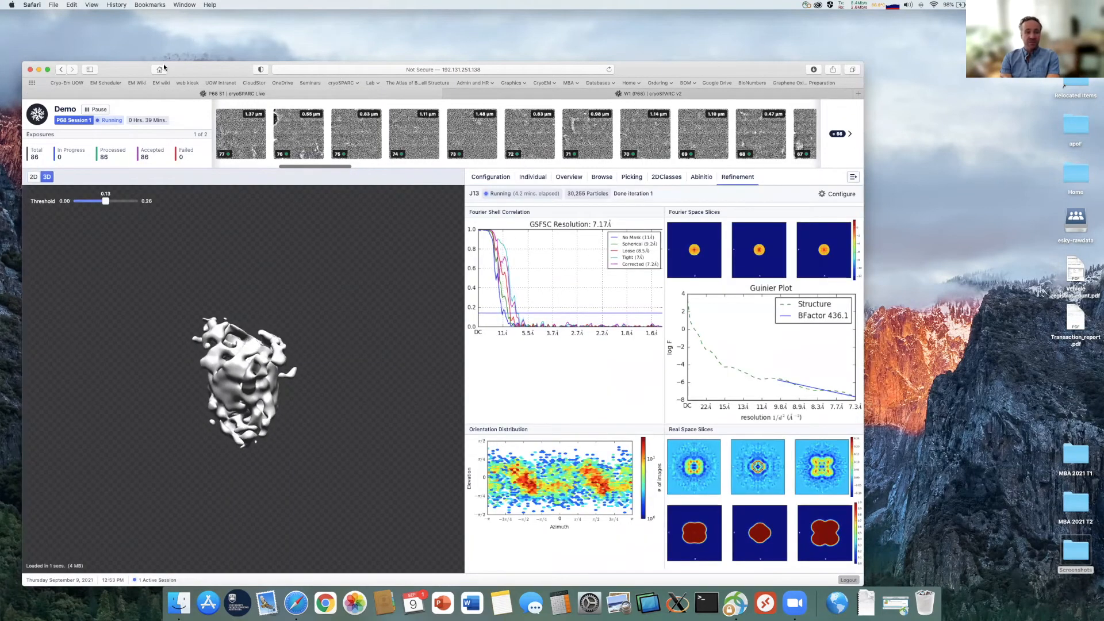
left_click_drag(202, 75, 193, 33)
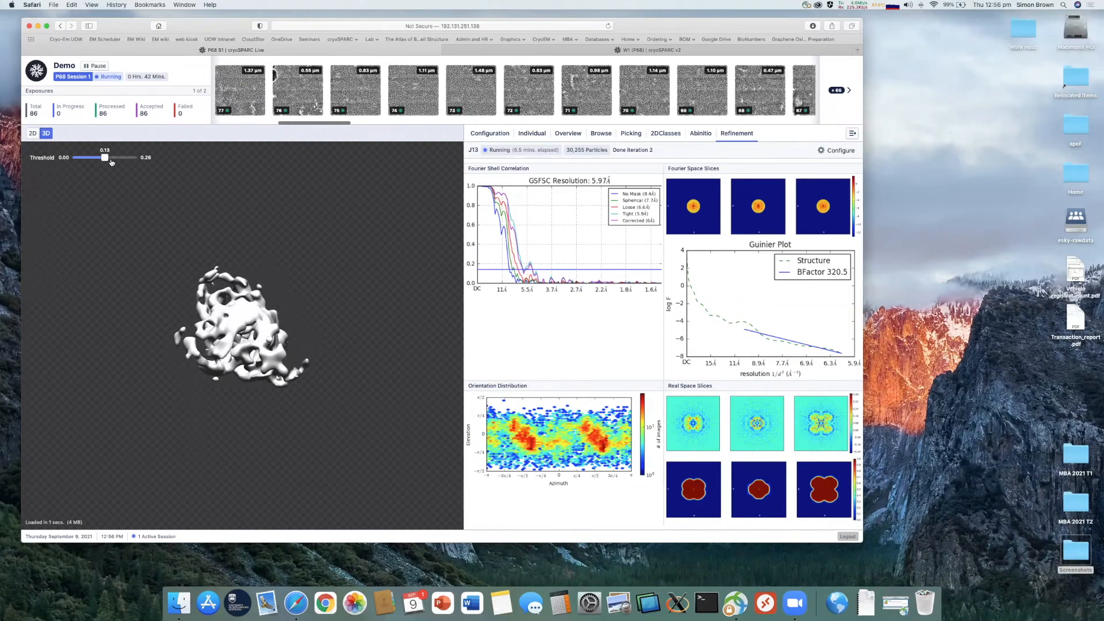
left_click_drag(104, 157, 87, 158)
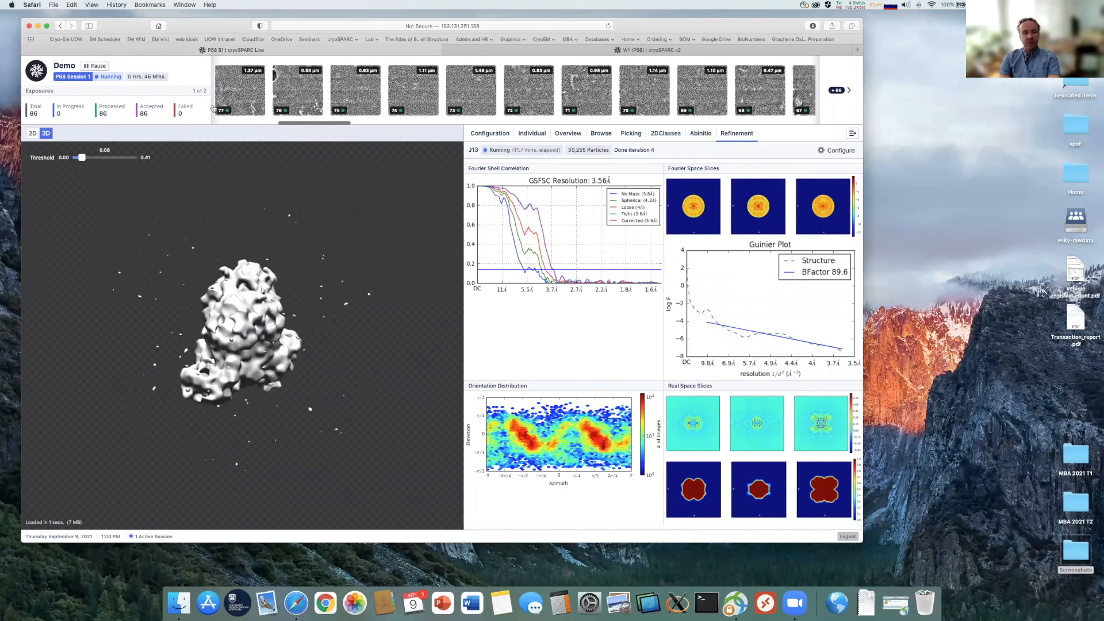
left_click_drag(203, 25, 203, 68)
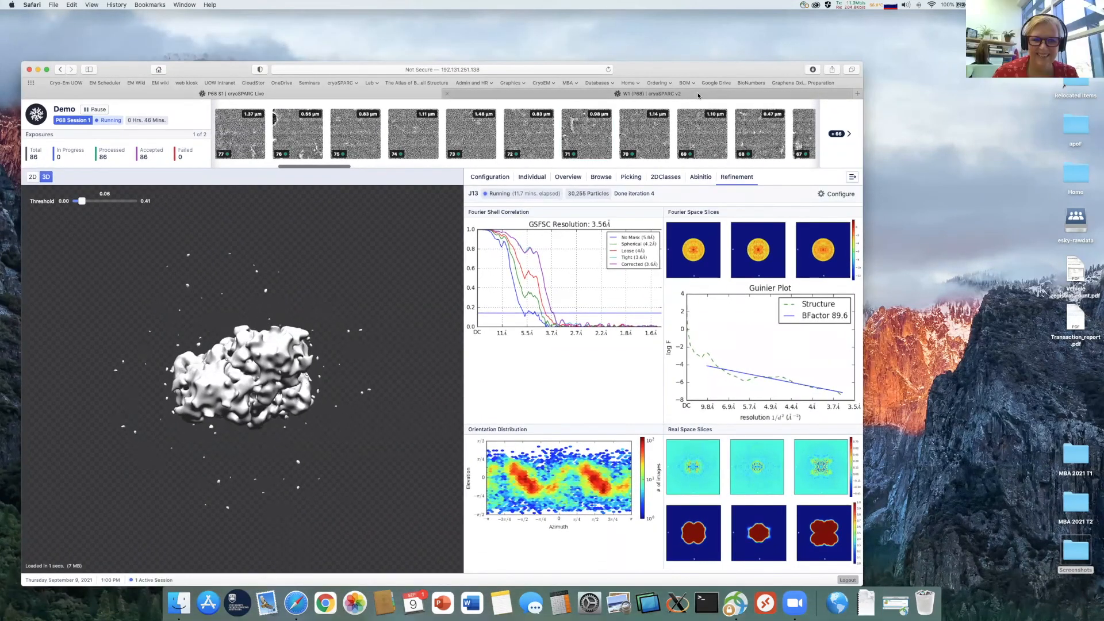
Create a Homogeneous Refinement (NEW) job in the main workspace of the Demo project.
left_click(699, 95)
left_click(834, 110)
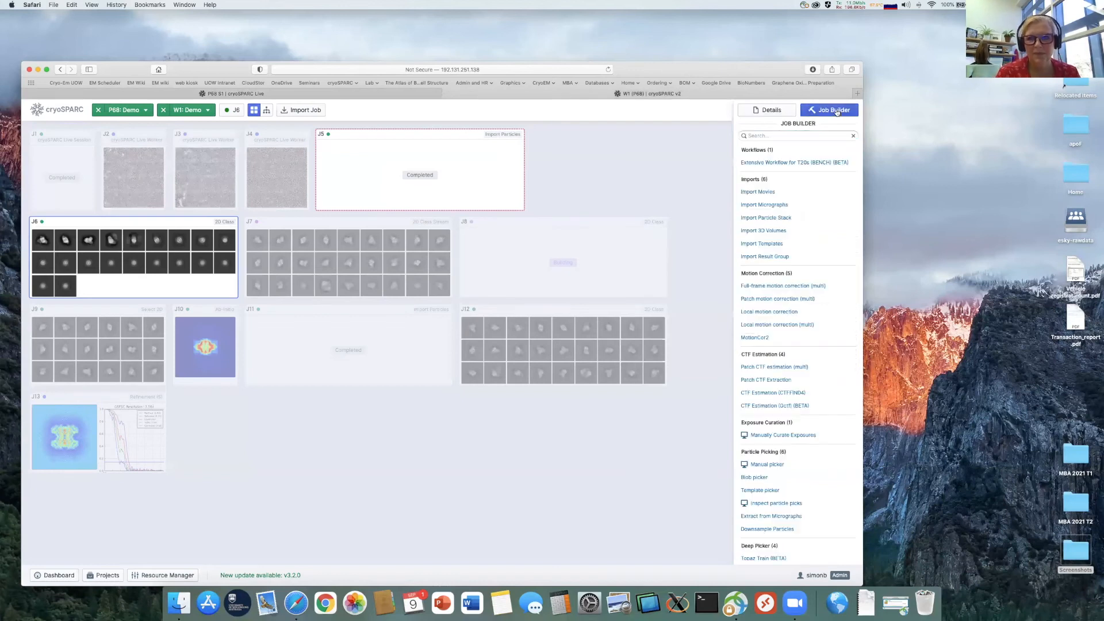
scroll(801, 369, "down", 10)
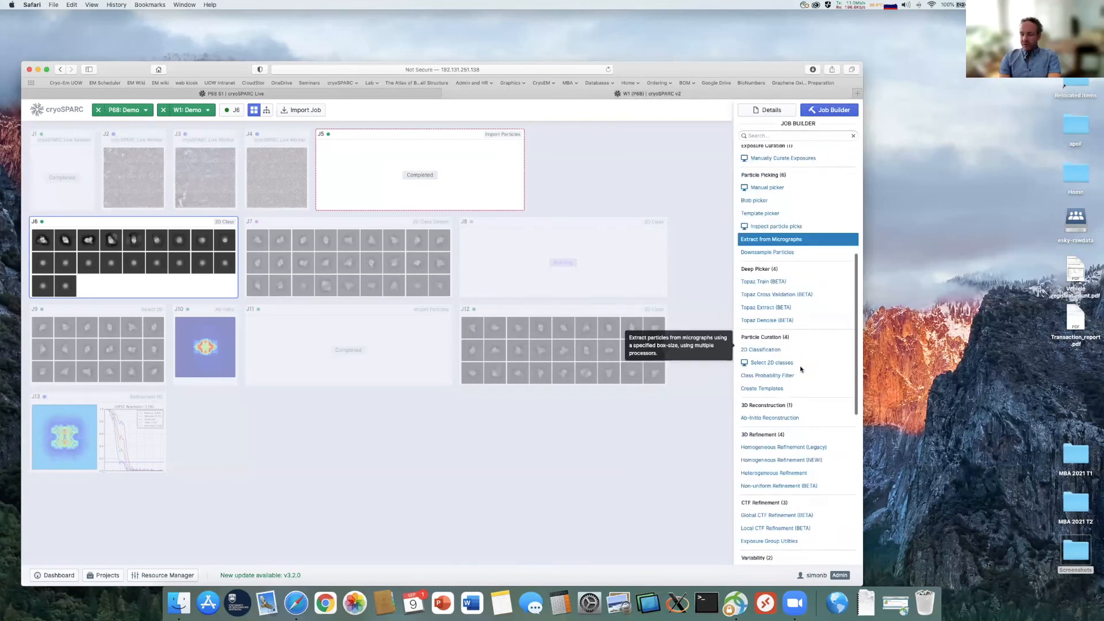
scroll(802, 366, "down", 4)
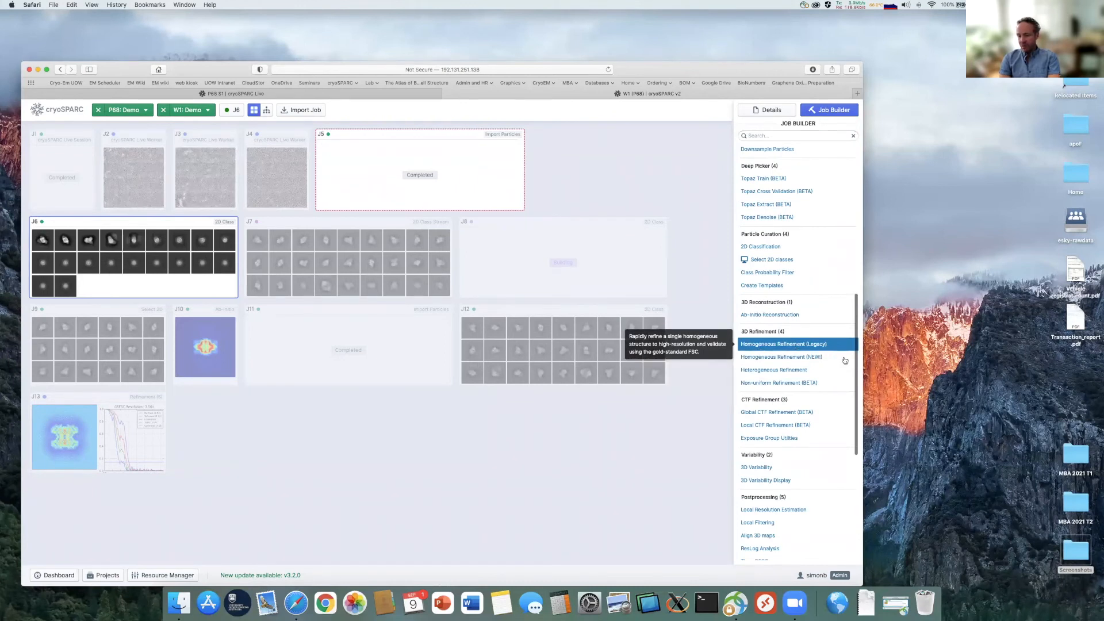
left_click(767, 358)
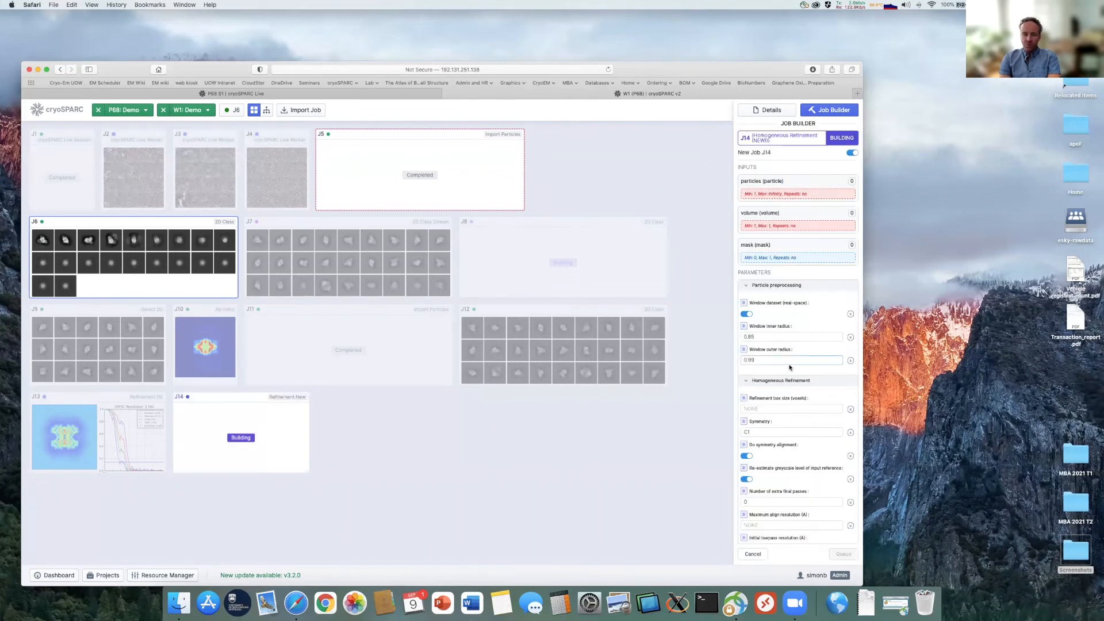
Examine the new refinement job's symmetry, dynamic mask, Defocus Refinement and Global CTF Refinement parameters, then exit its editing without queueing it.
scroll(804, 370, "down", 10)
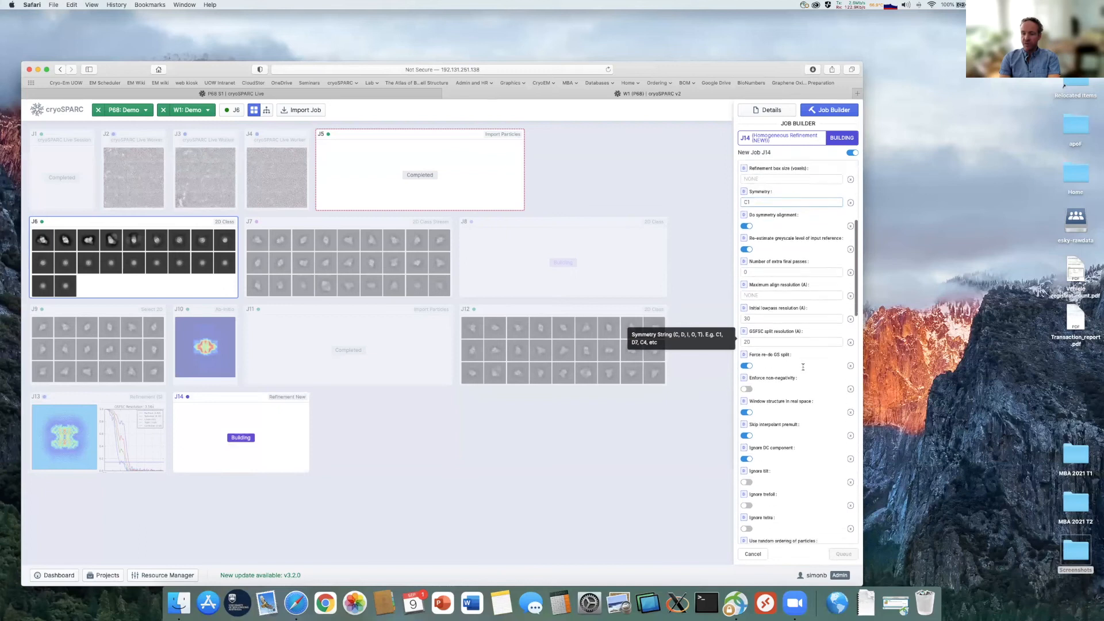
scroll(804, 368, "down", 10)
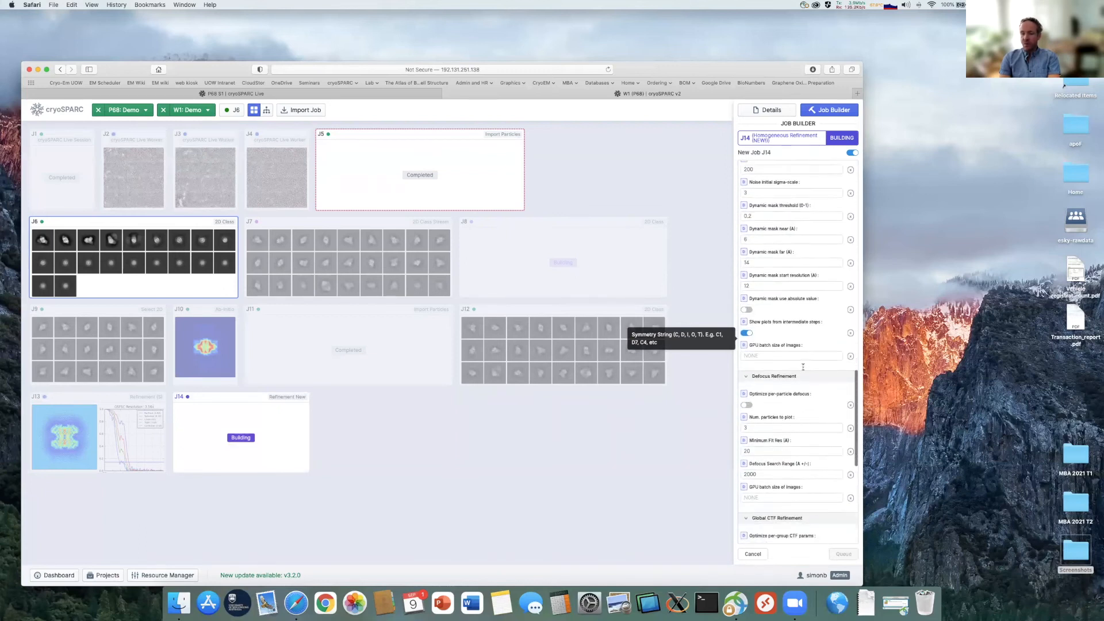
scroll(804, 370, "down", 2)
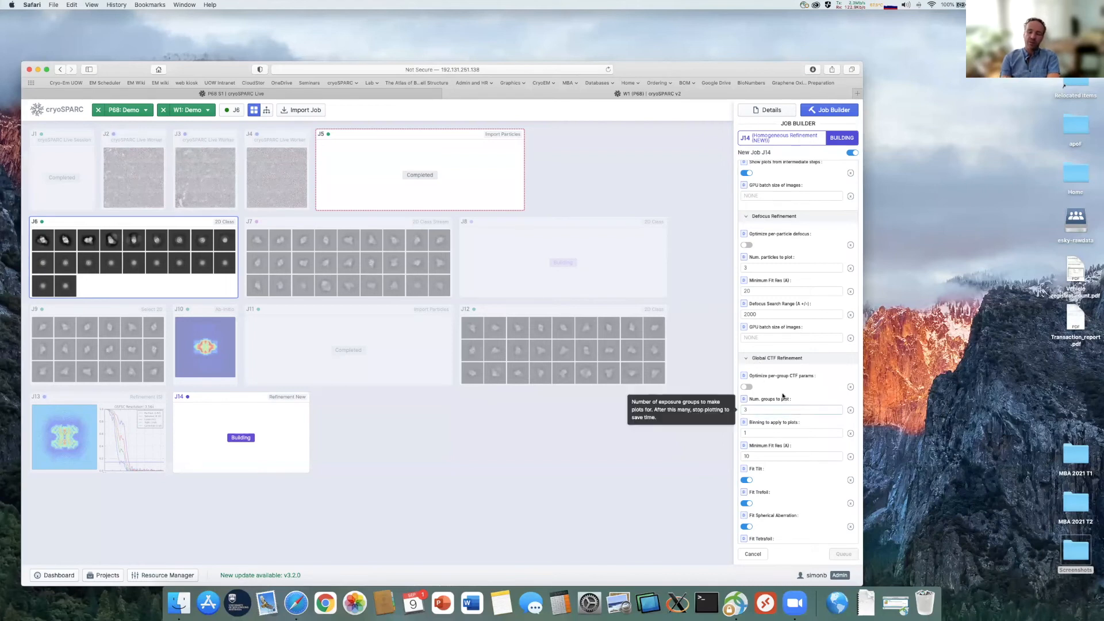
scroll(767, 385, "down", 2)
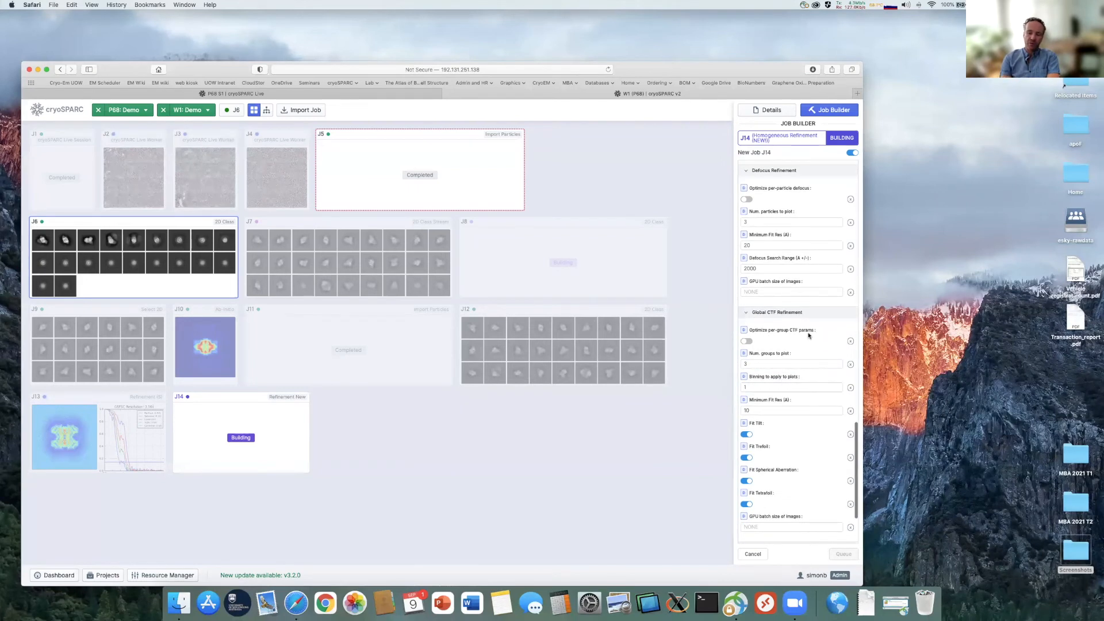
scroll(800, 418, "down", 2)
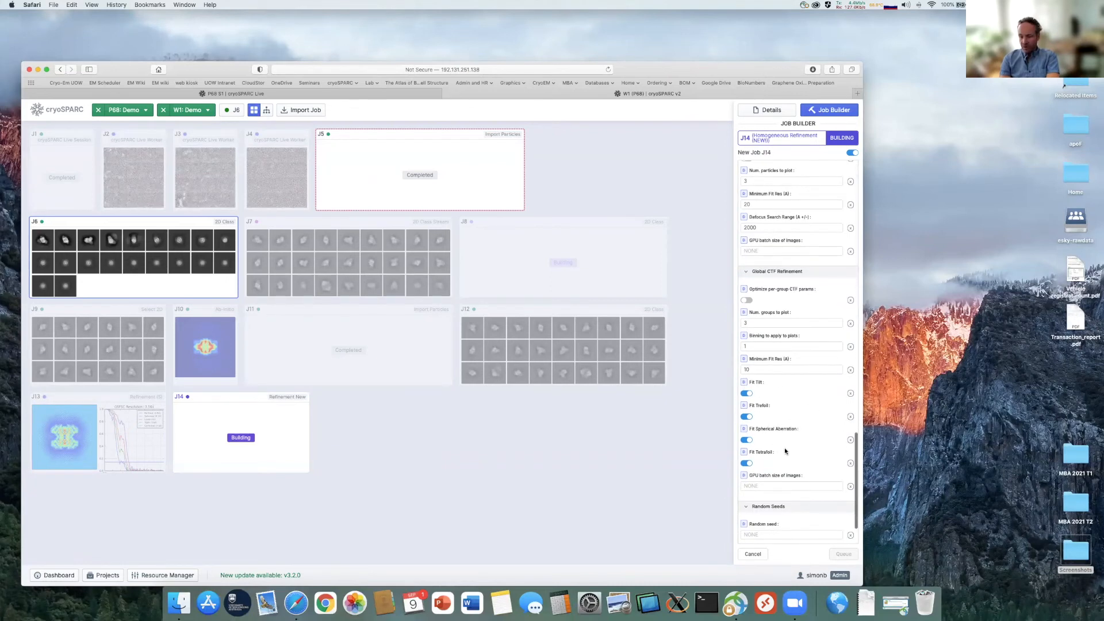
scroll(794, 442, "down", 2)
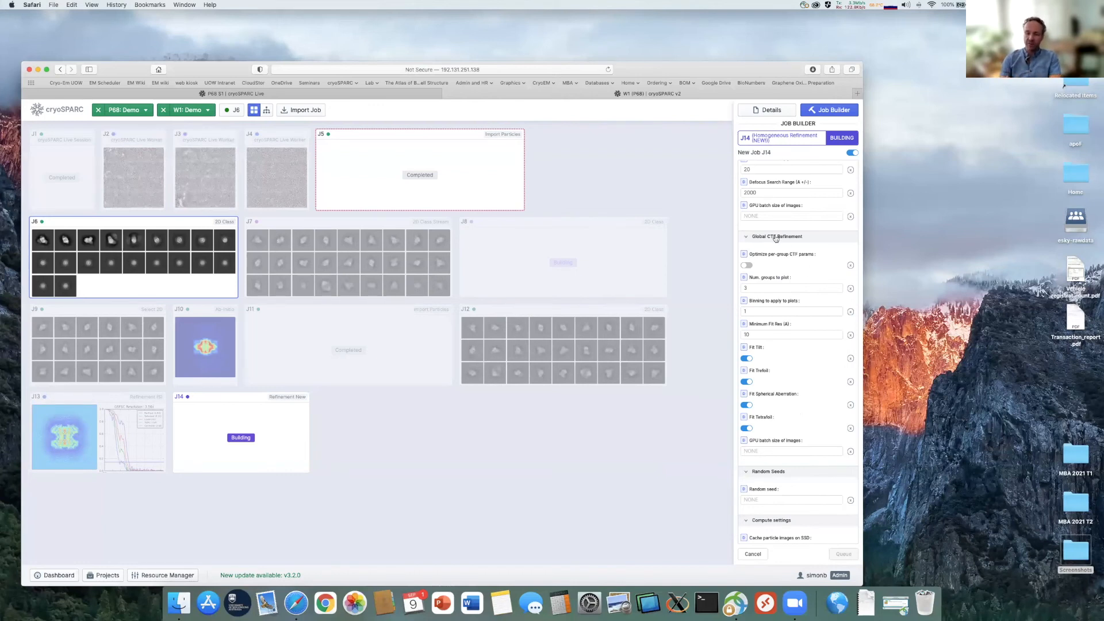
scroll(775, 239, "up", 3)
scroll(772, 226, "down", 4)
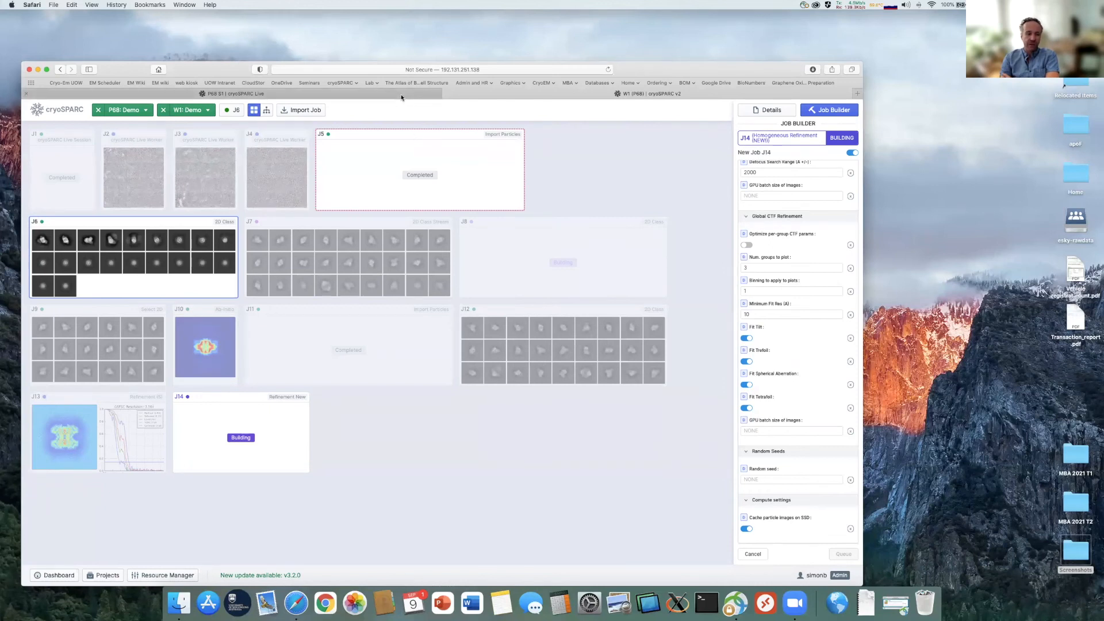
mouse_move(401, 97)
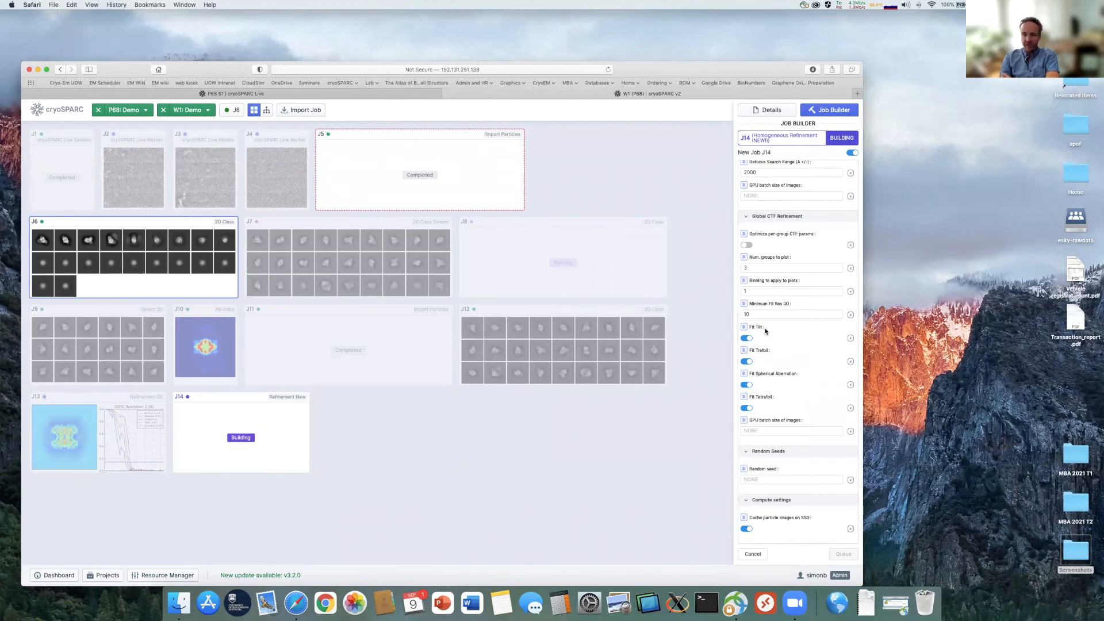
scroll(757, 232, "up", 15)
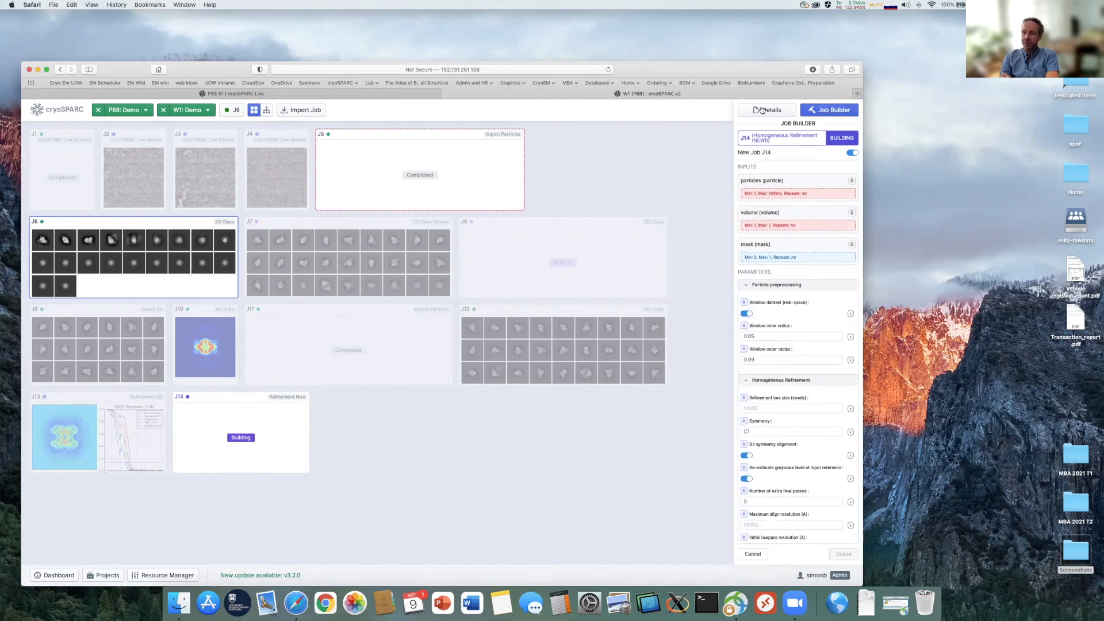
left_click(758, 554)
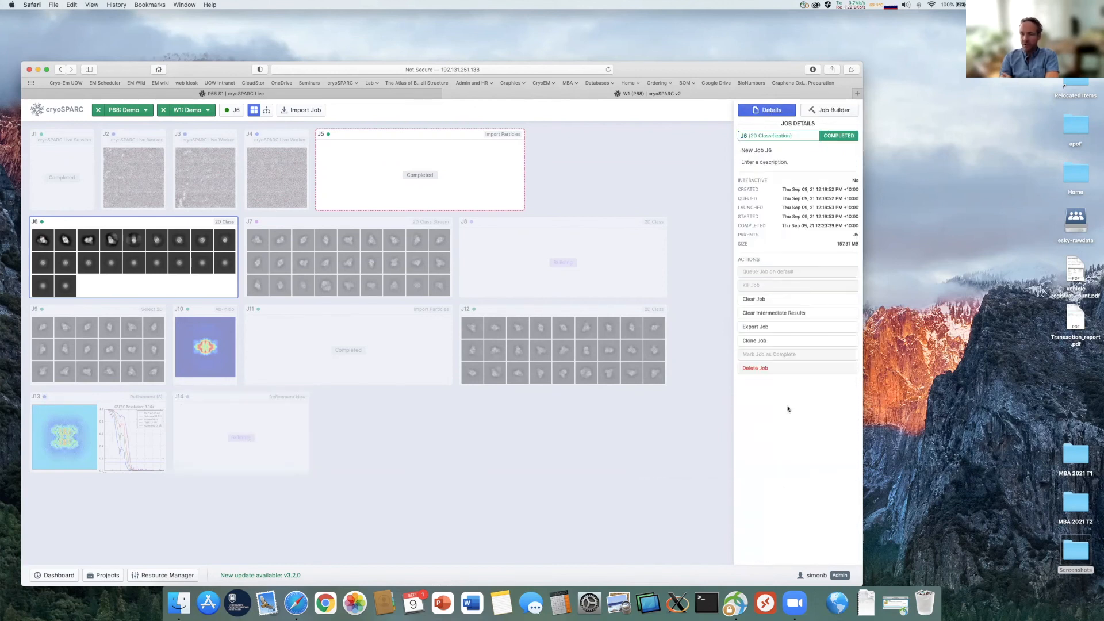
Browse the available processing job types in the main workspace, then check the streaming refinement's progress in the Live session.
left_click(830, 111)
scroll(804, 296, "down", 5)
scroll(817, 345, "down", 5)
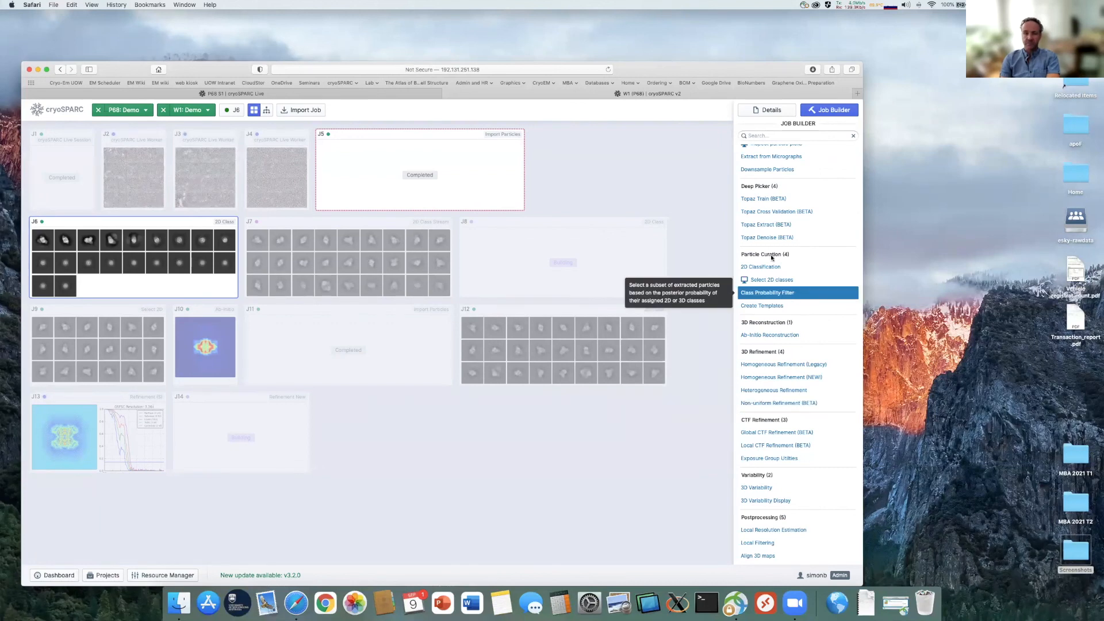
left_click(374, 95)
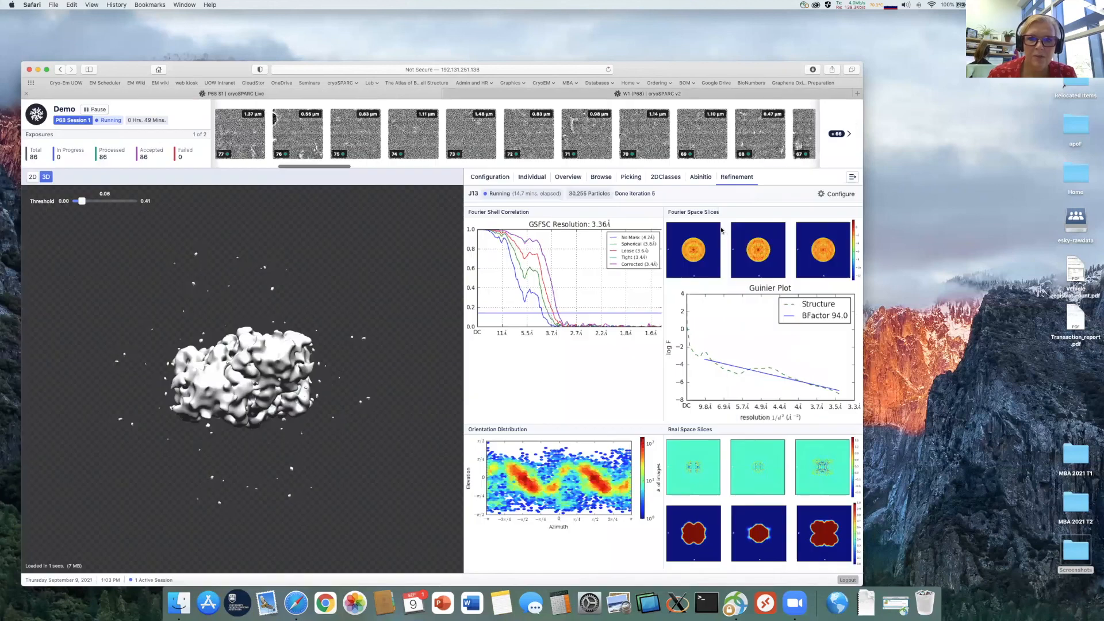